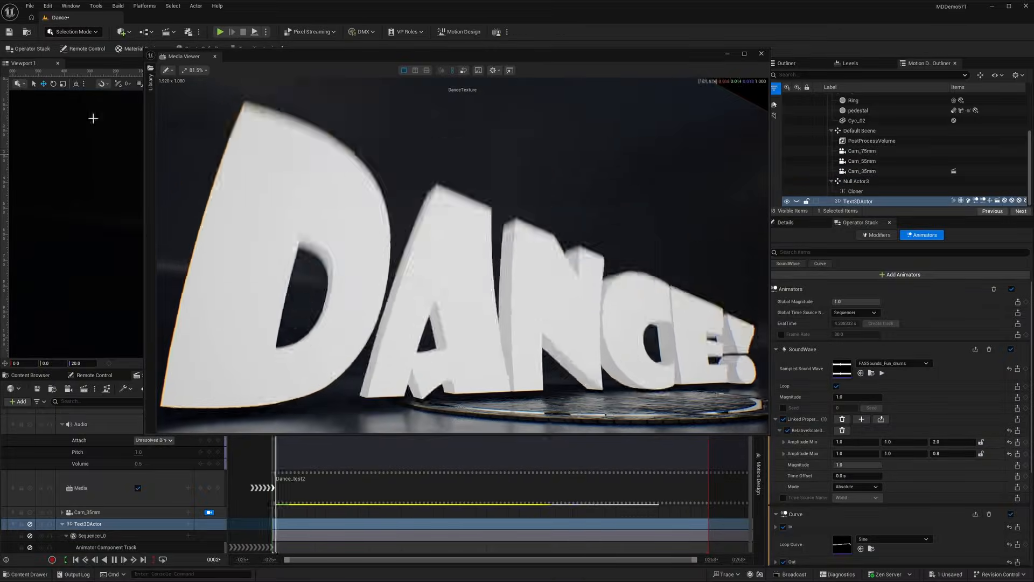
# Search the project's plugins for "media viewer" to look up the Media Viewer plugin.
pyautogui.click(48, 6)
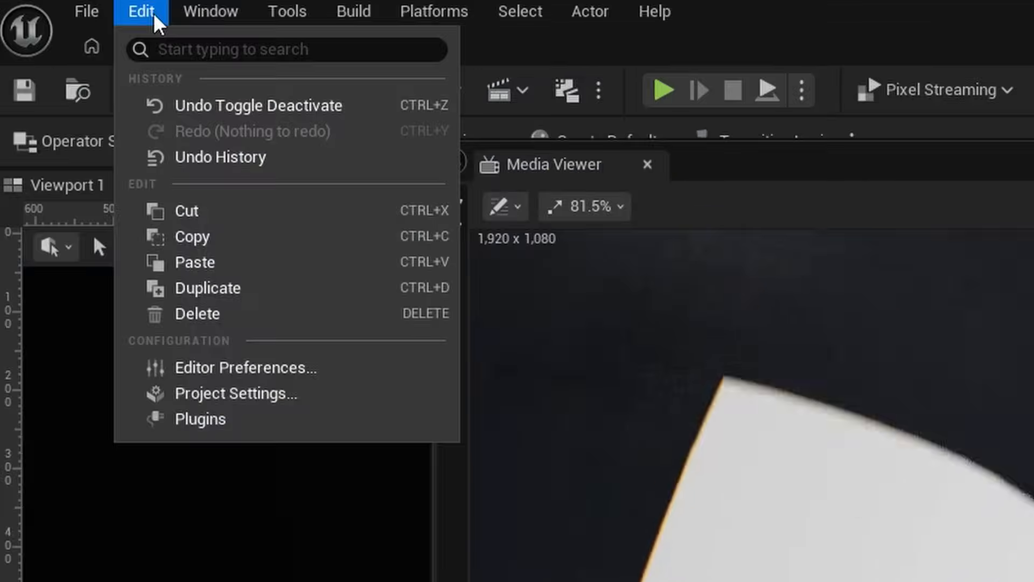
pyautogui.click(208, 420)
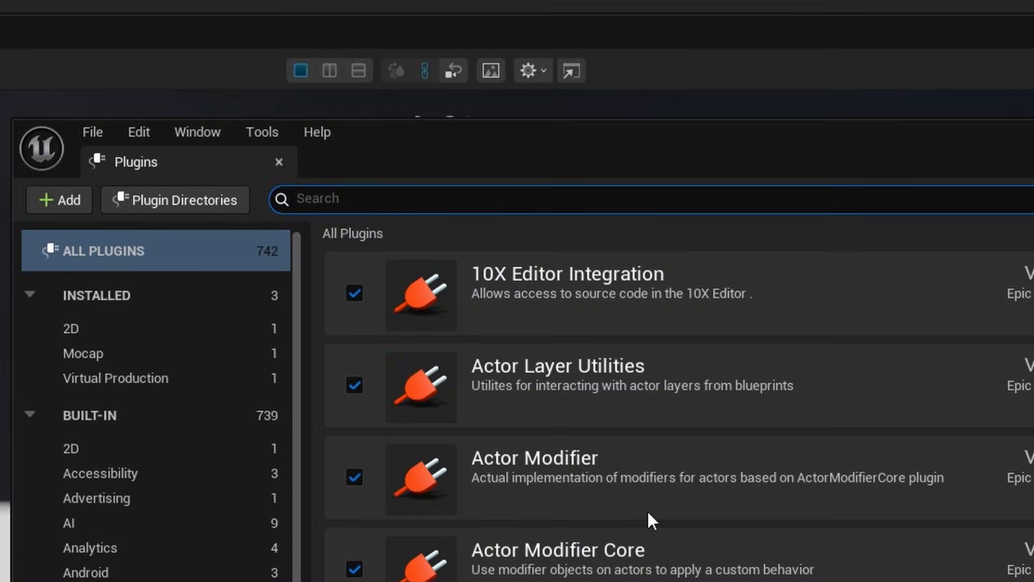
pyautogui.write('medi')
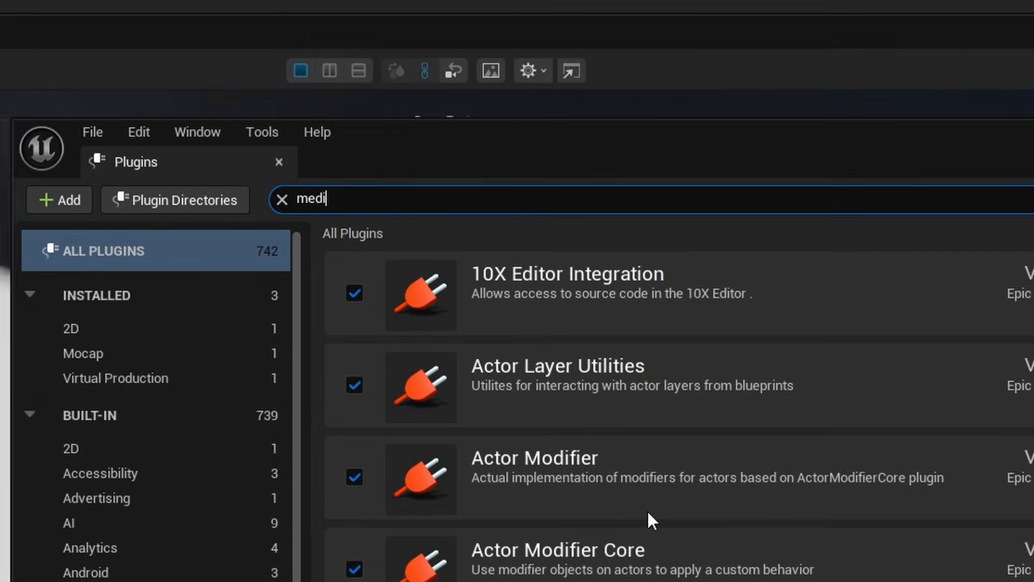
pyautogui.write('a viewer')
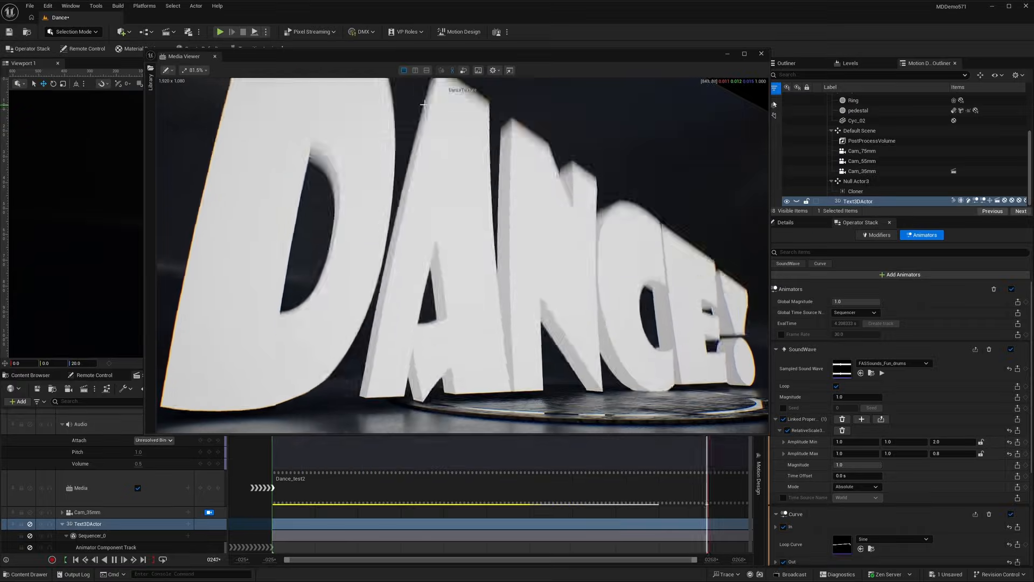
pyautogui.click(70, 6)
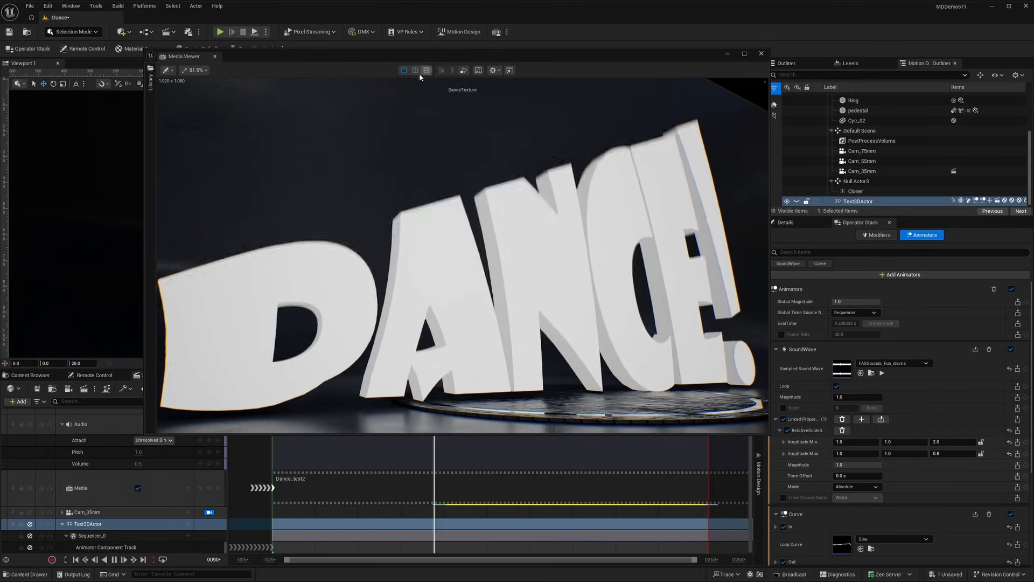
# Preview the Media Viewer's side-by-side A/B comparison, shifting the splitter and checking the viewer settings, and return to the single view.
pyautogui.click(415, 70)
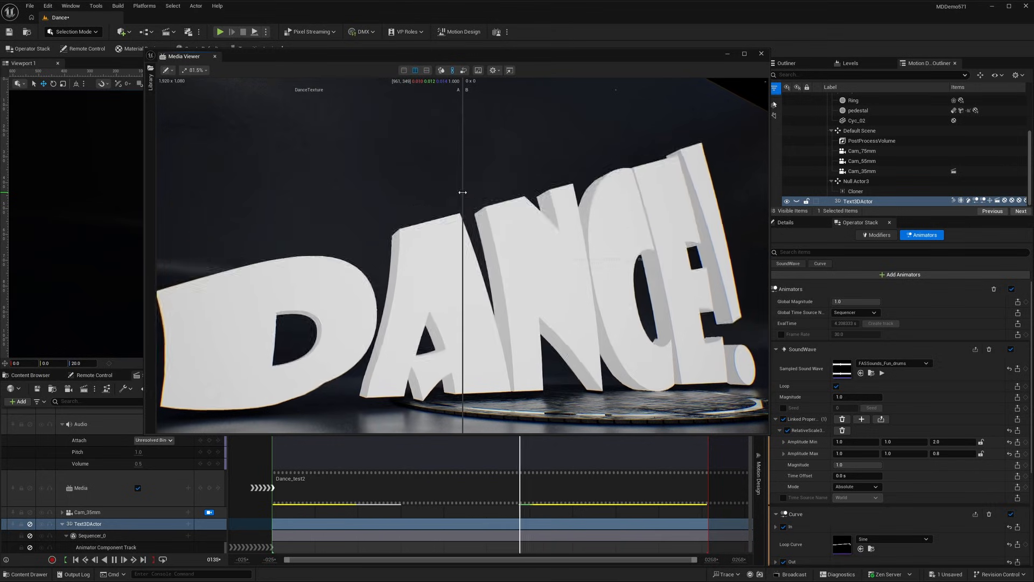
pyautogui.moveTo(445, 196); pyautogui.dragTo(463, 193)
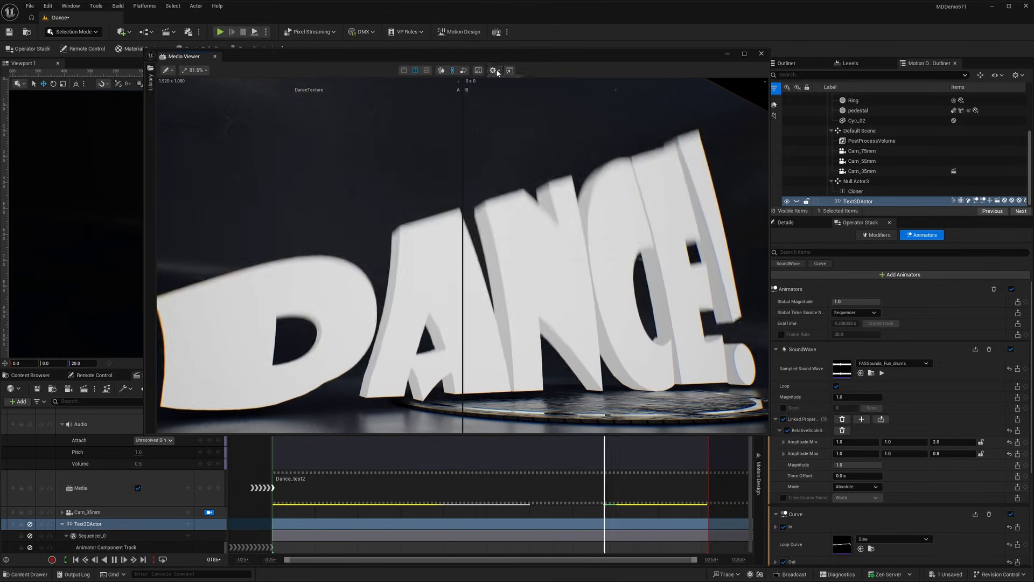
pyautogui.click(494, 71)
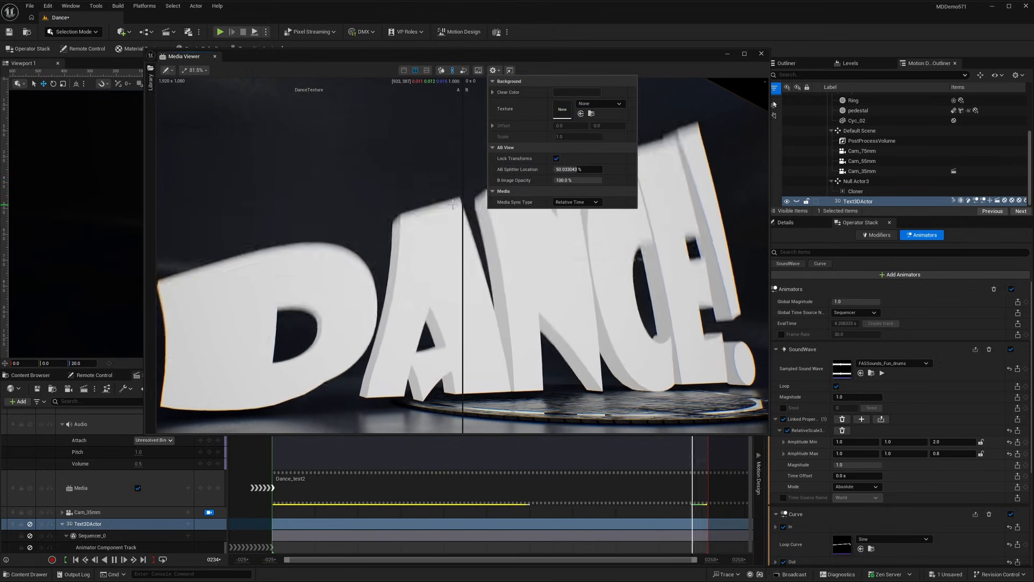
pyautogui.click(462, 173)
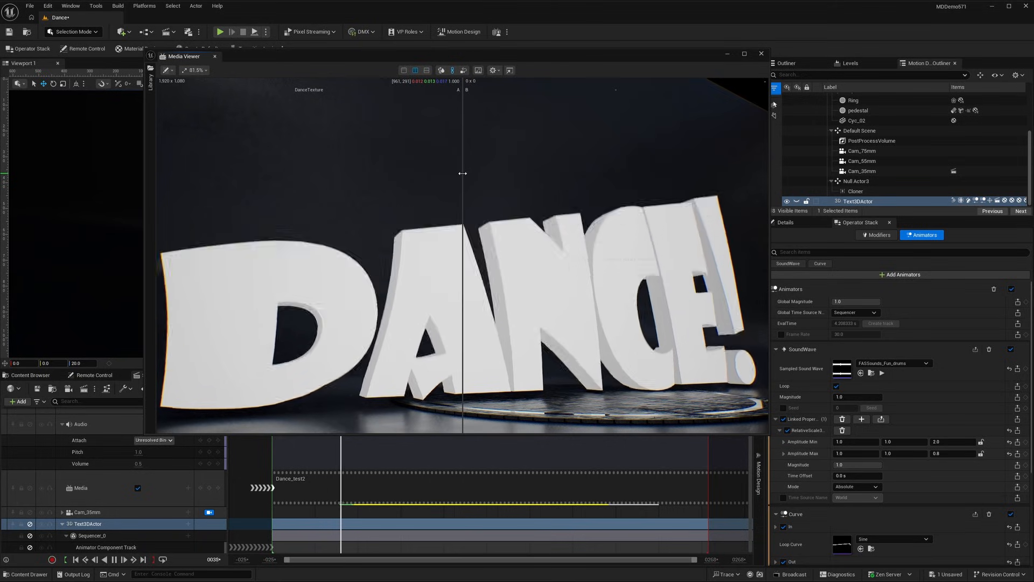
pyautogui.moveTo(397, 178); pyautogui.dragTo(437, 178)
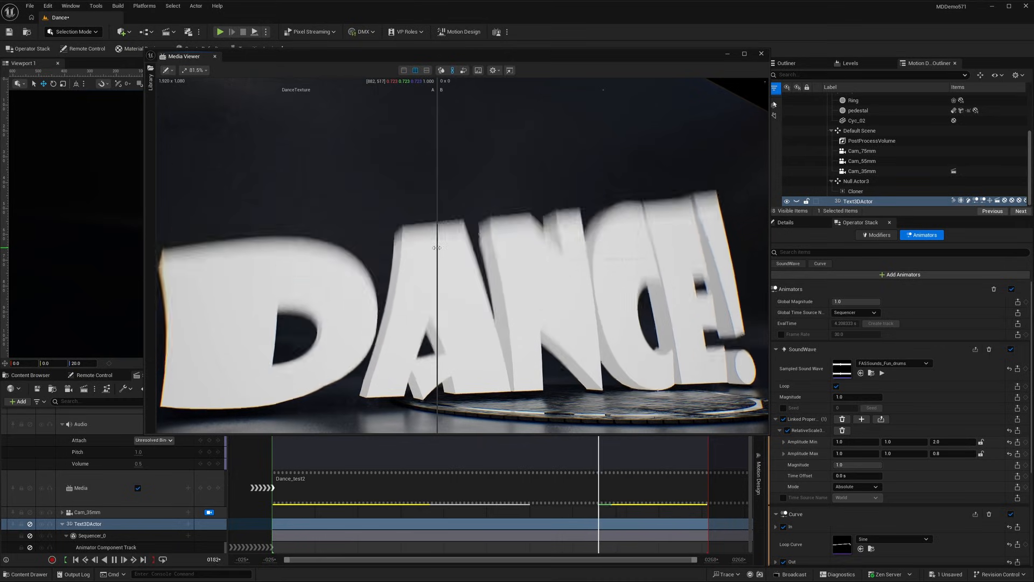
pyautogui.moveTo(437, 247); pyautogui.dragTo(475, 246)
pyautogui.click(404, 70)
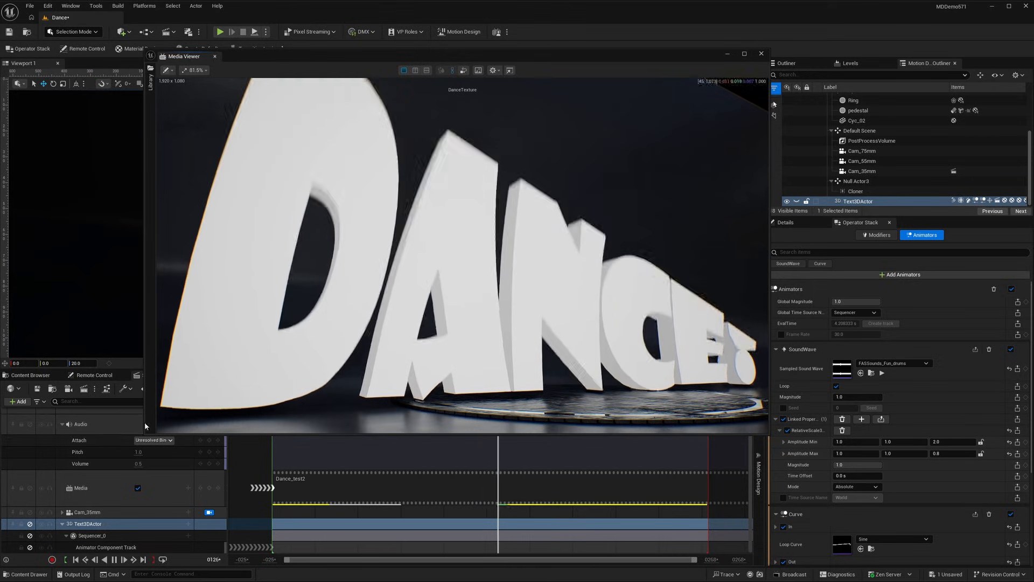
# Inspect the file path settings of the Dance_test2 media source in the KineticText/Music folder, and close its editor.
pyautogui.click(33, 376)
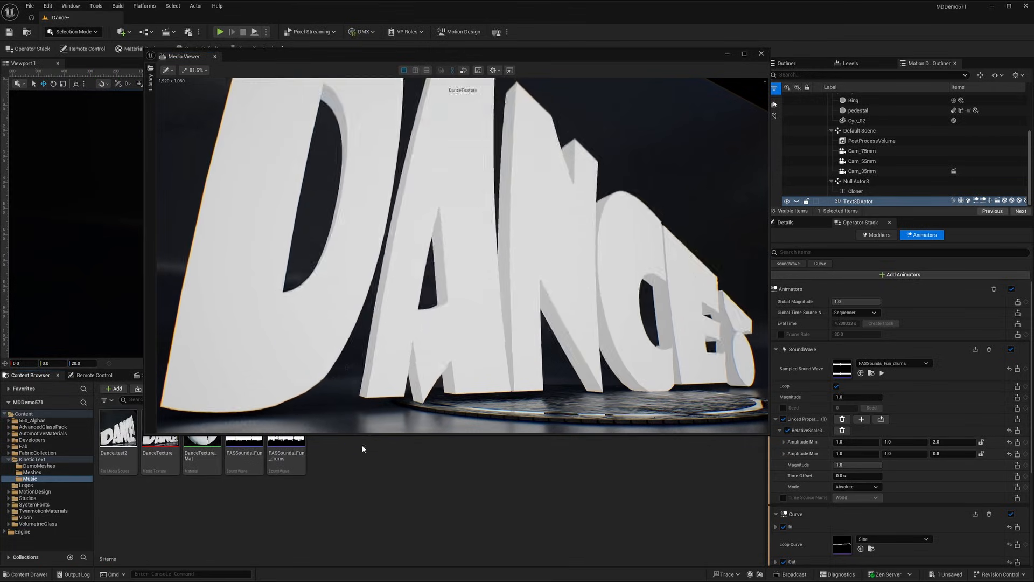
pyautogui.moveTo(364, 434); pyautogui.dragTo(364, 368)
pyautogui.click(110, 445)
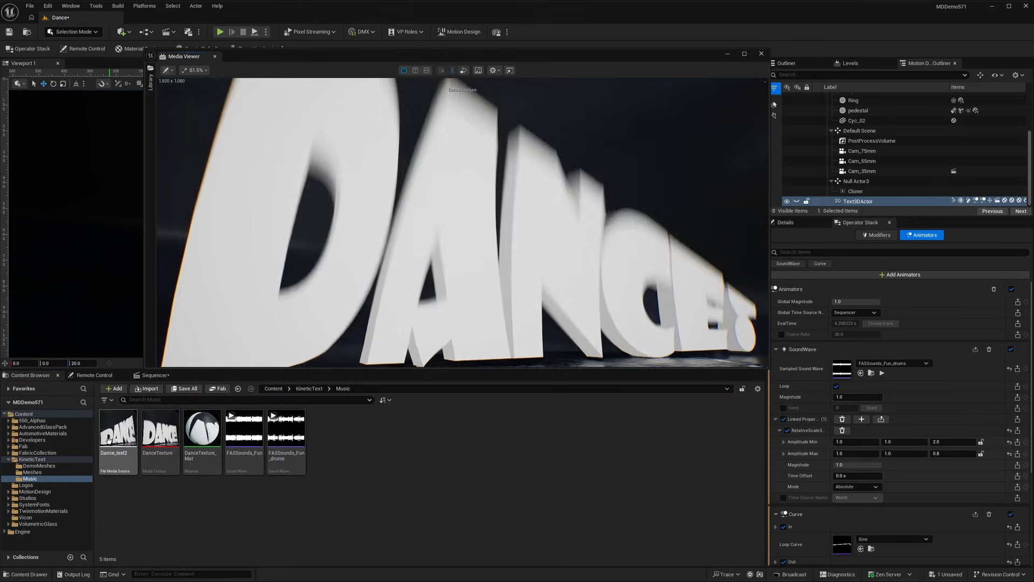
pyautogui.doubleClick(111, 444)
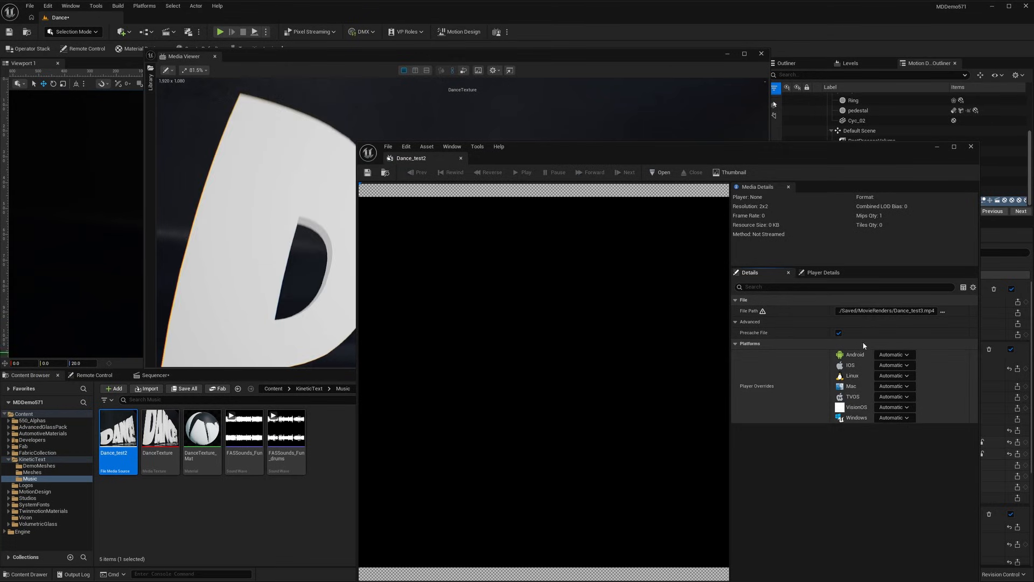
pyautogui.click(971, 148)
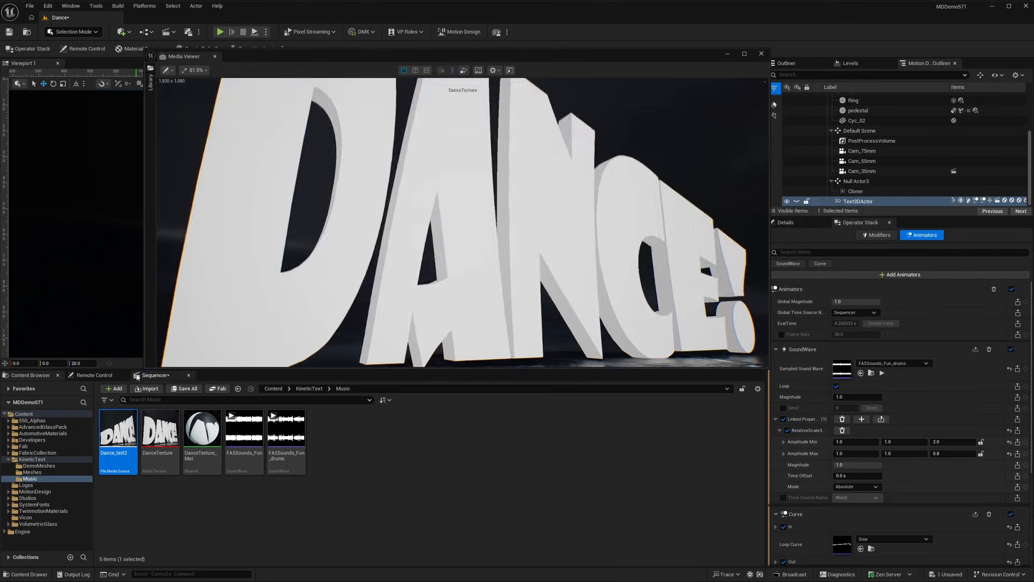
# Examine the property and thumbnail options of the Dance_test2 section on the Media track in Sequencer.
pyautogui.click(155, 375)
pyautogui.rightClick(335, 490)
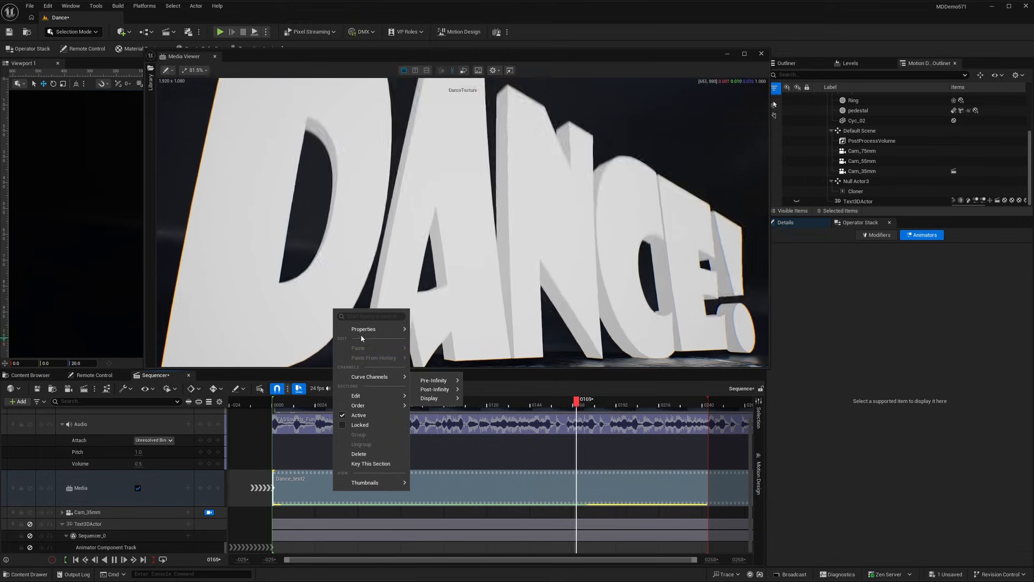
pyautogui.moveTo(361, 333)
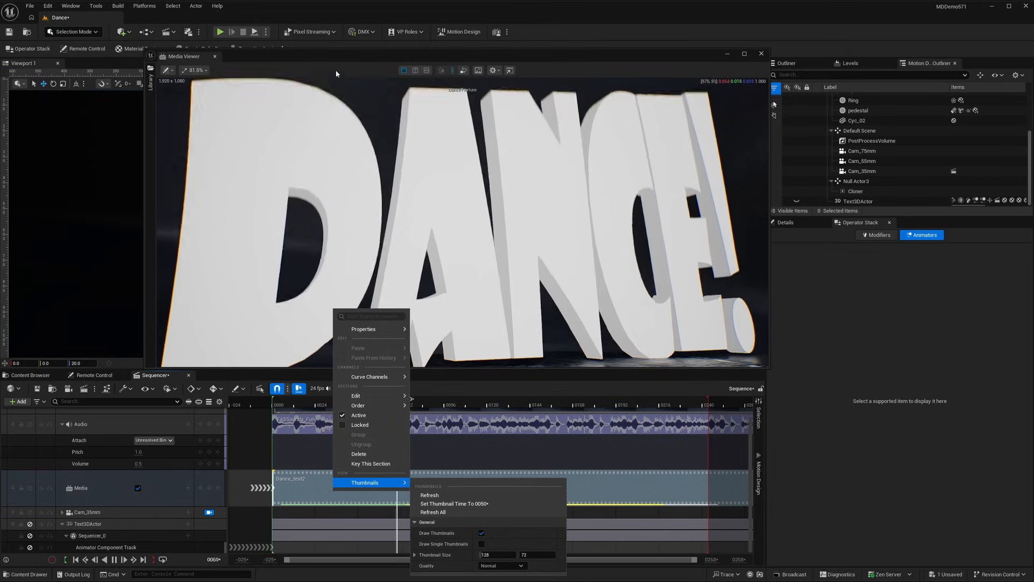
pyautogui.click(339, 58)
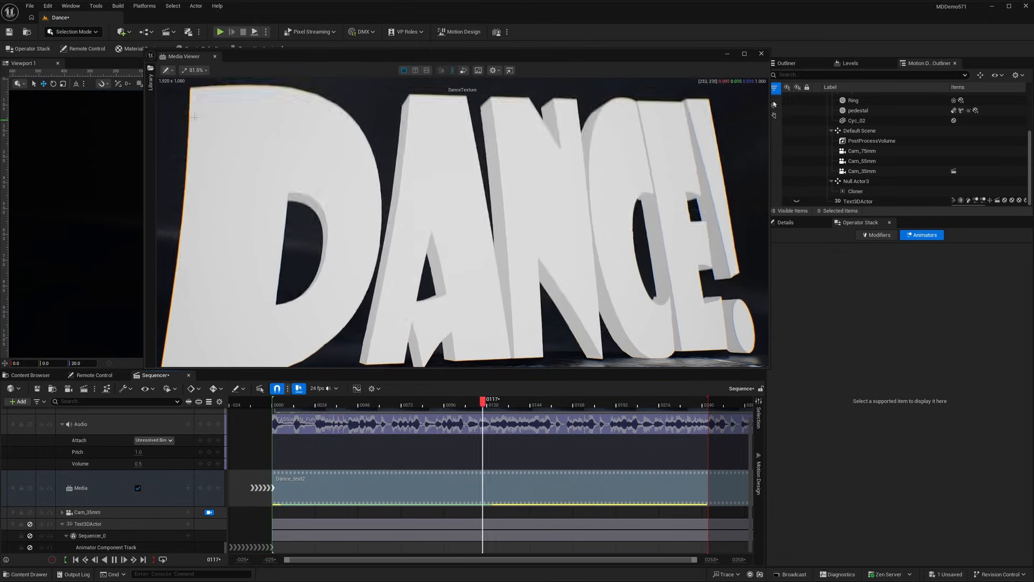
# Examine the Media Viewer library's viewports, media tracks and textures, with DanceTexture assigned to slot A.
pyautogui.click(151, 85)
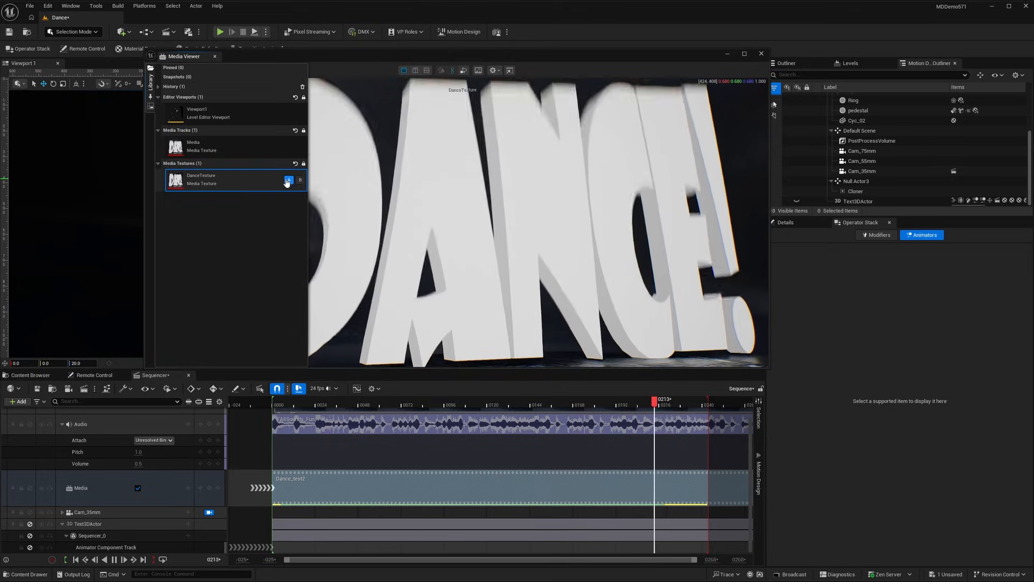
pyautogui.click(288, 181)
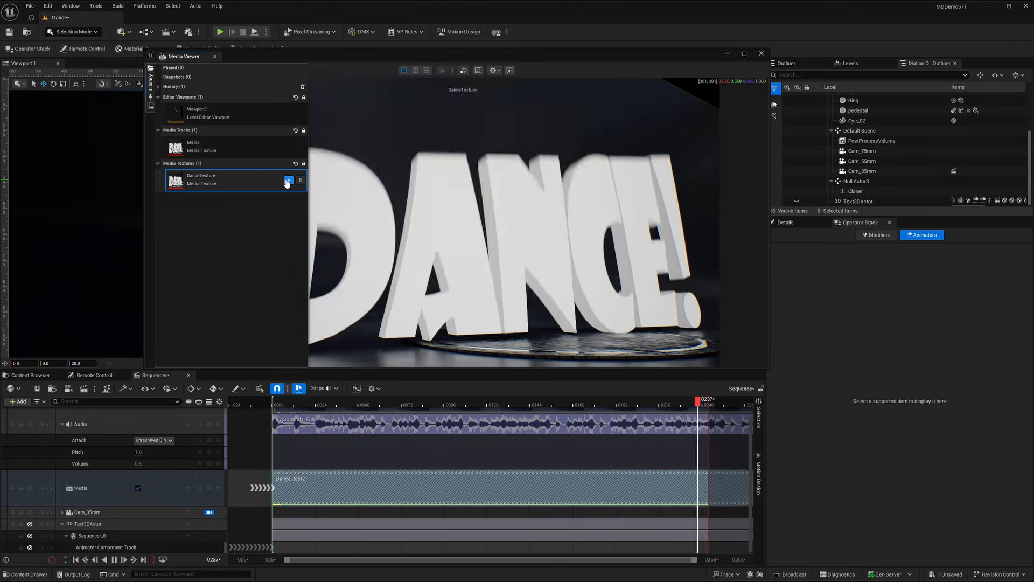
pyautogui.click(522, 68)
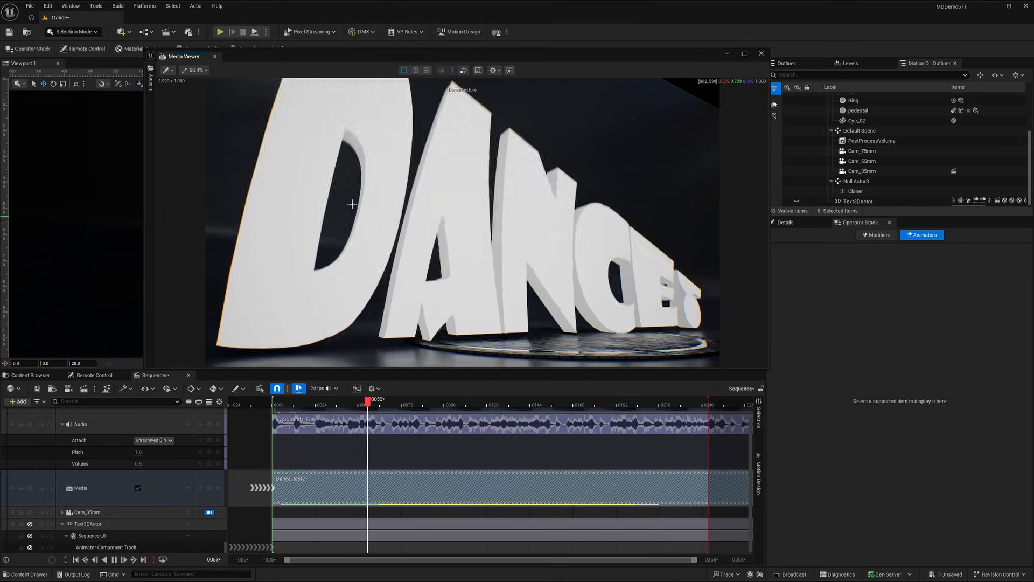
# Pause the sequence playback and move the Media Viewer window off the level viewport.
pyautogui.click(115, 559)
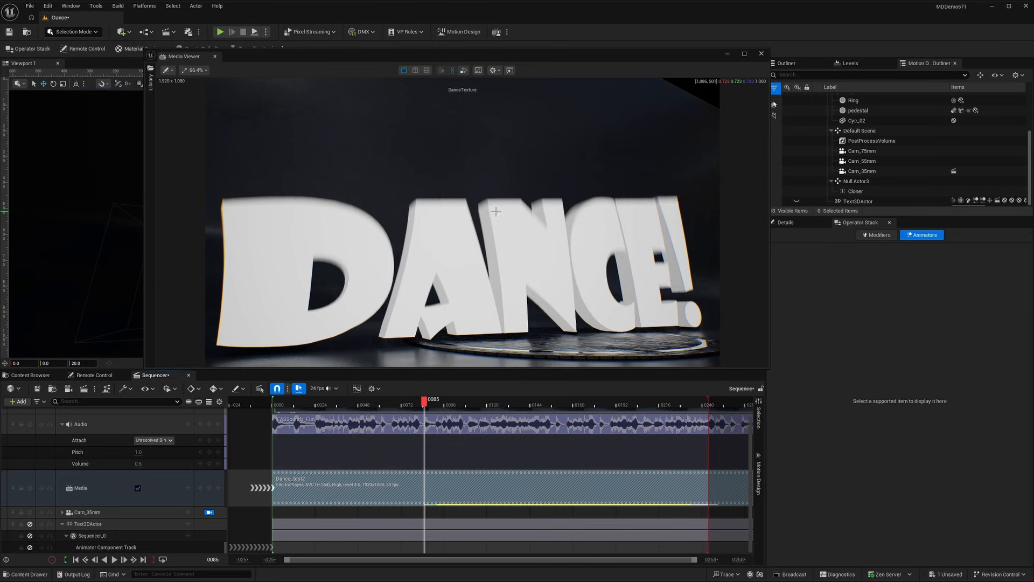
pyautogui.moveTo(689, 58); pyautogui.dragTo(0, 135)
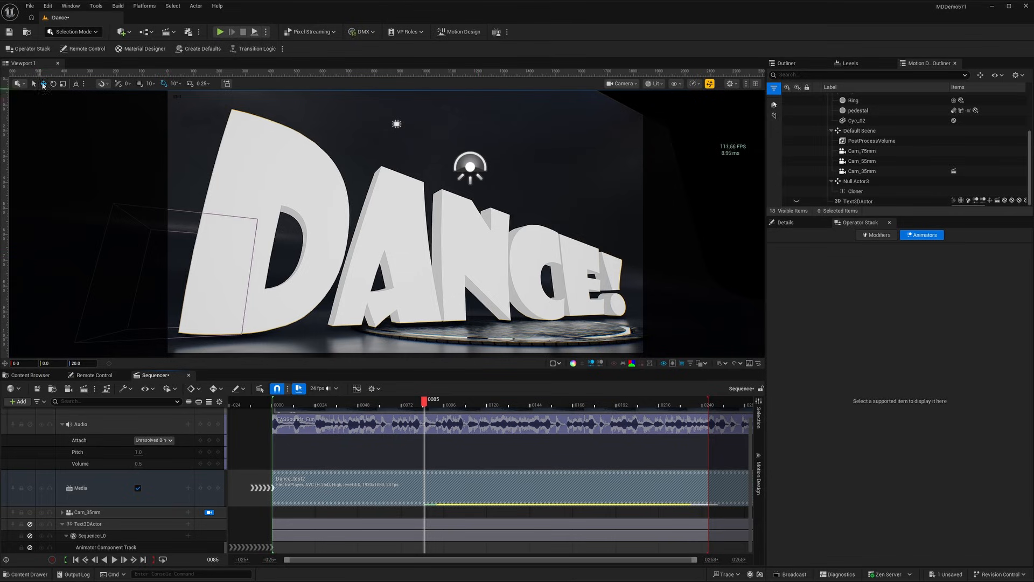
# Create a new level from the 3DMotion Graphics template without saving the changes to the Dance level.
pyautogui.click(31, 10)
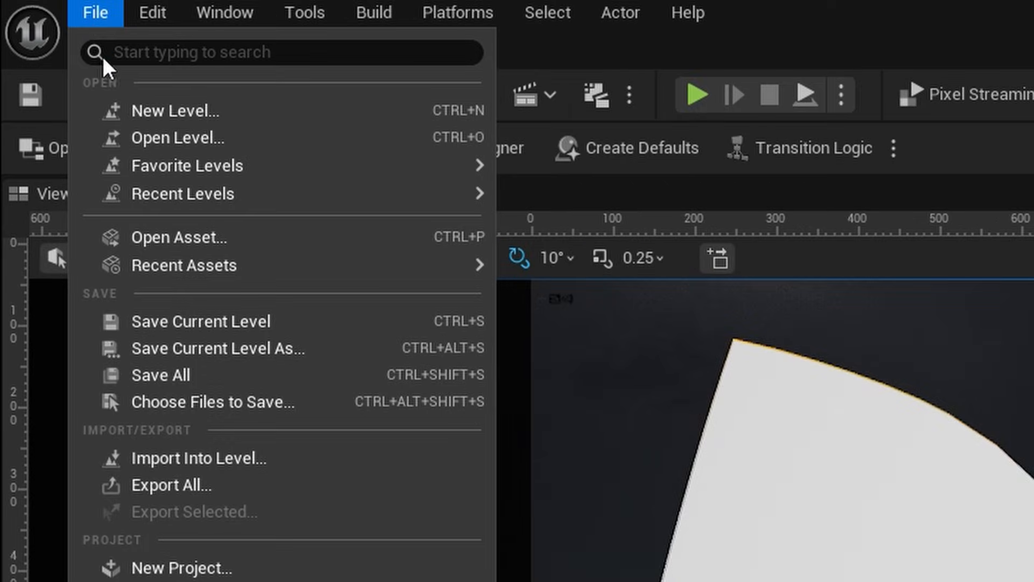
pyautogui.click(54, 39)
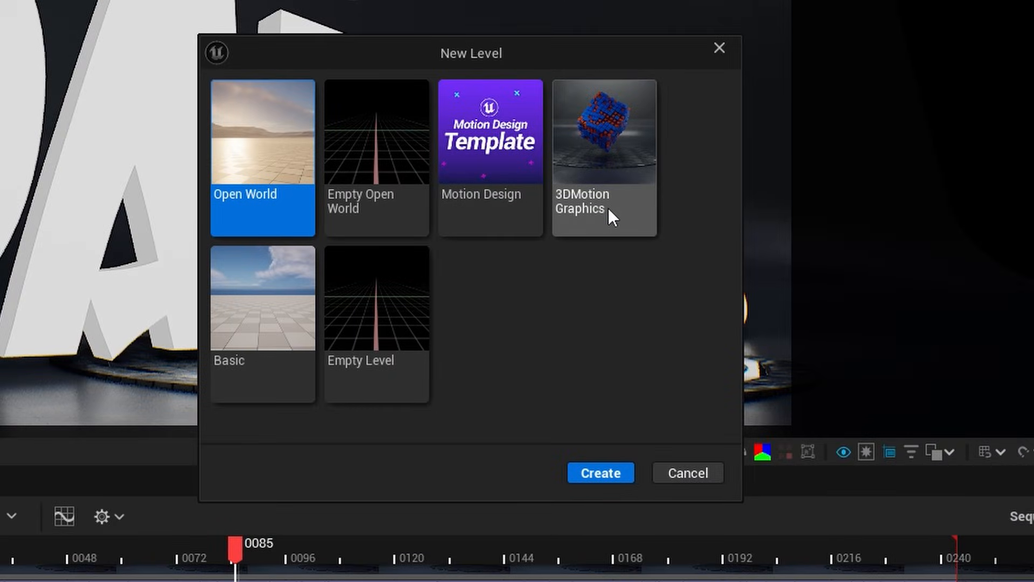
pyautogui.click(597, 148)
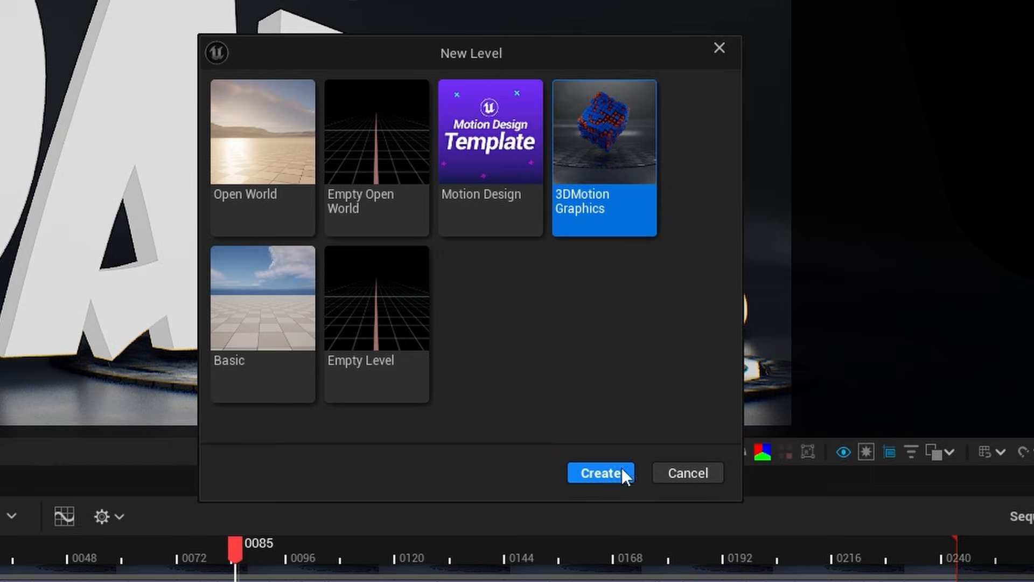
pyautogui.click(598, 473)
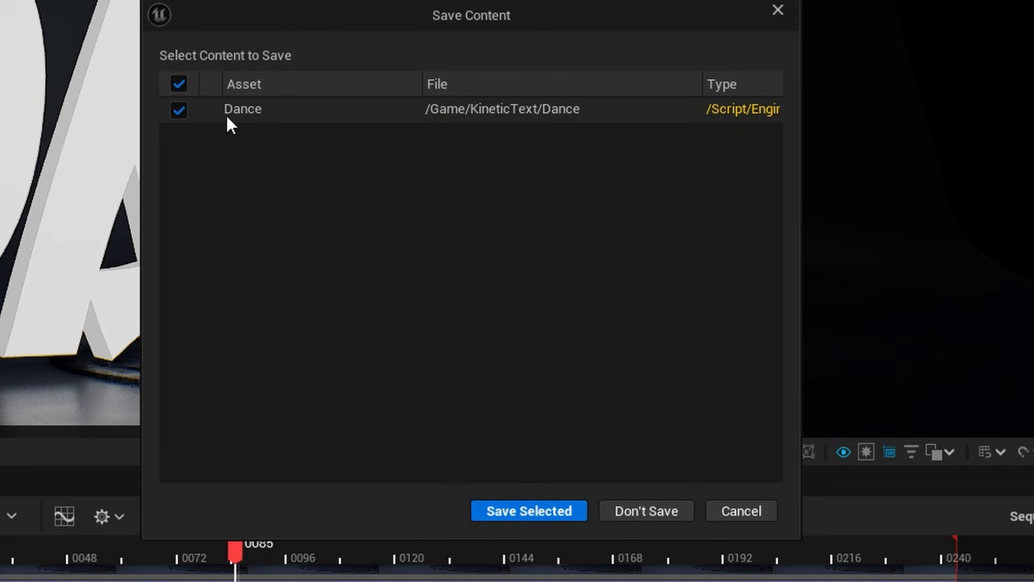
pyautogui.click(677, 516)
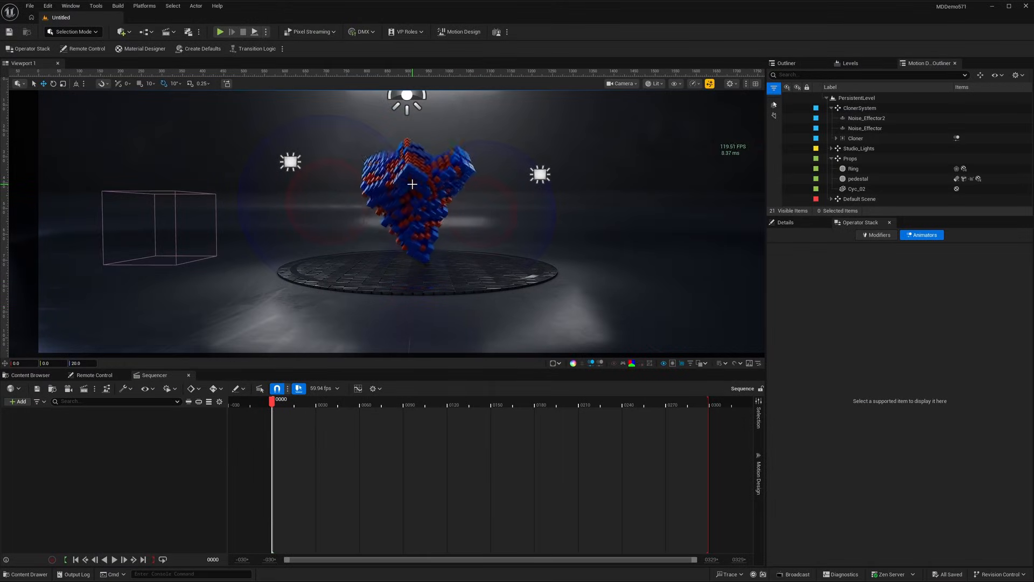
# Delete the ClonerSystem group together with its child objects from the level.
pyautogui.click(851, 108)
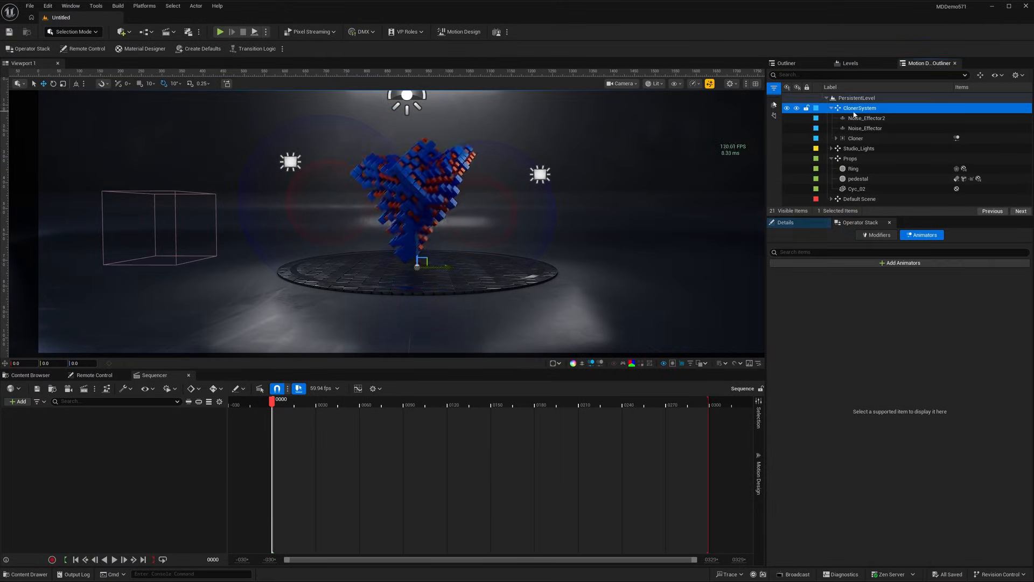
pyautogui.press('Delete')
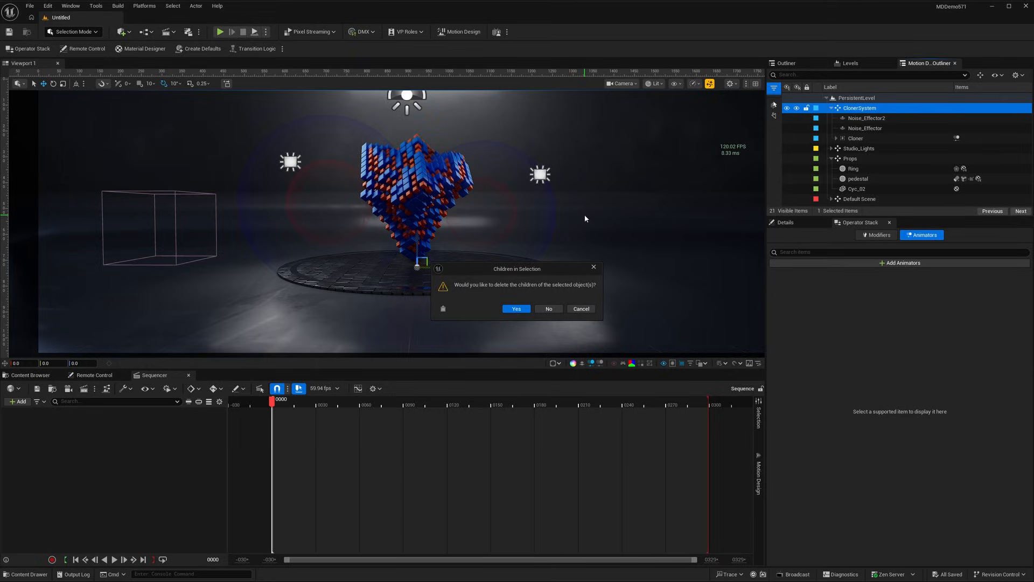
pyautogui.click(527, 308)
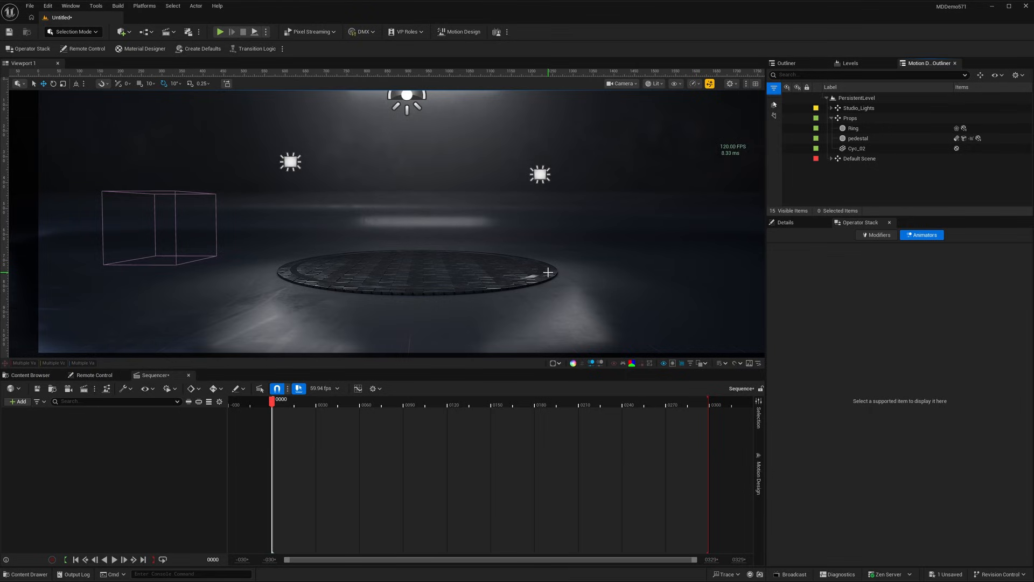
# Save the level as MusicDemoLevel in the Content/KineticText/Music folder.
pyautogui.hotkey('ctrl', 's')
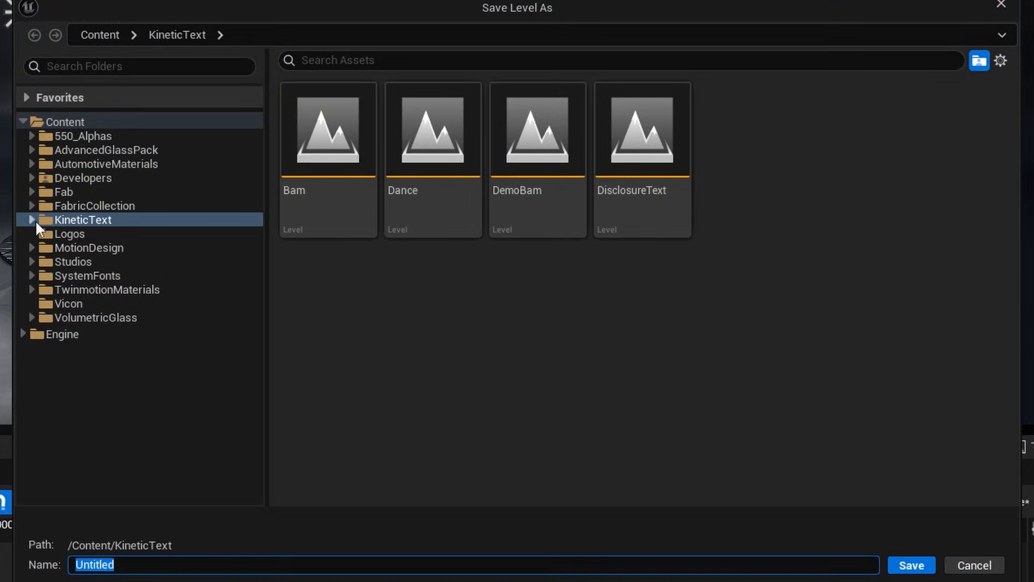
pyautogui.click(31, 220)
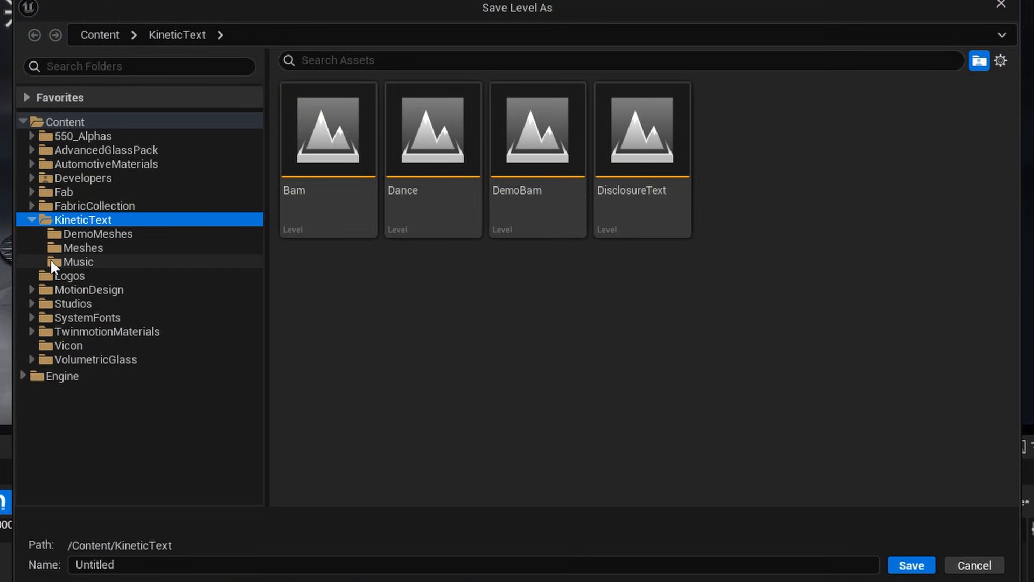
pyautogui.click(65, 261)
pyautogui.click(334, 565)
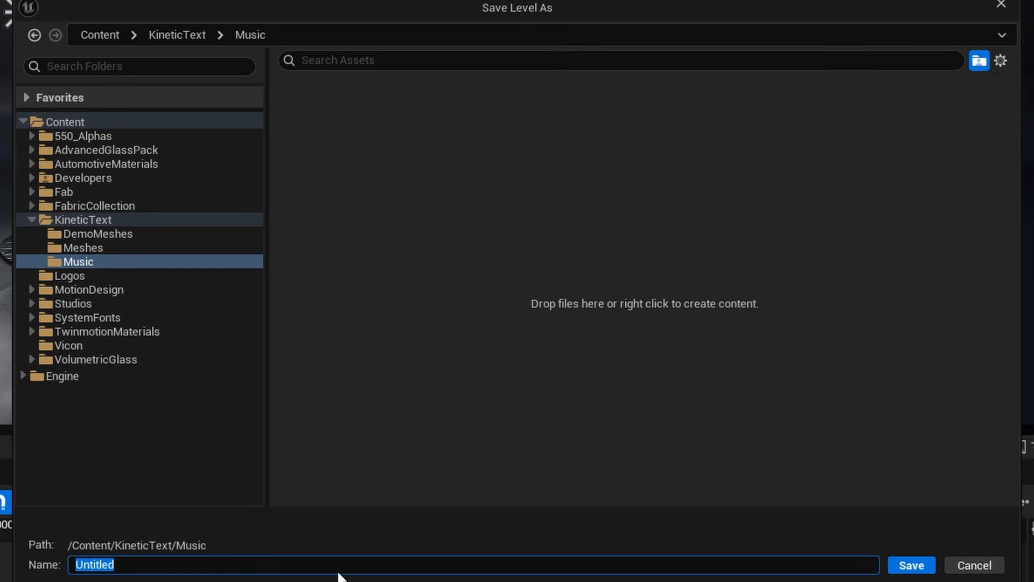
pyautogui.write('MusicDemoL')
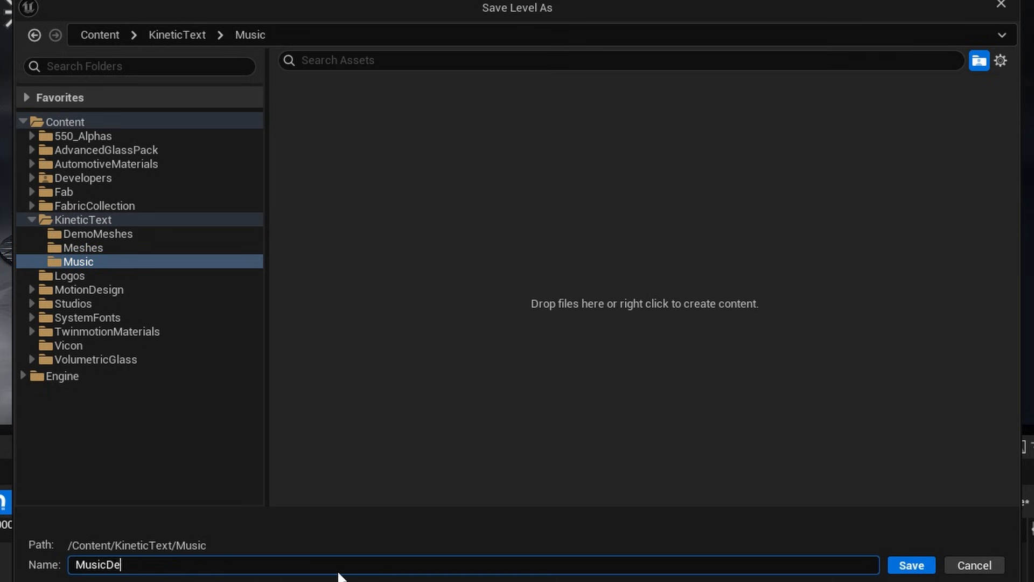
pyautogui.write('evel')
pyautogui.press('Return')
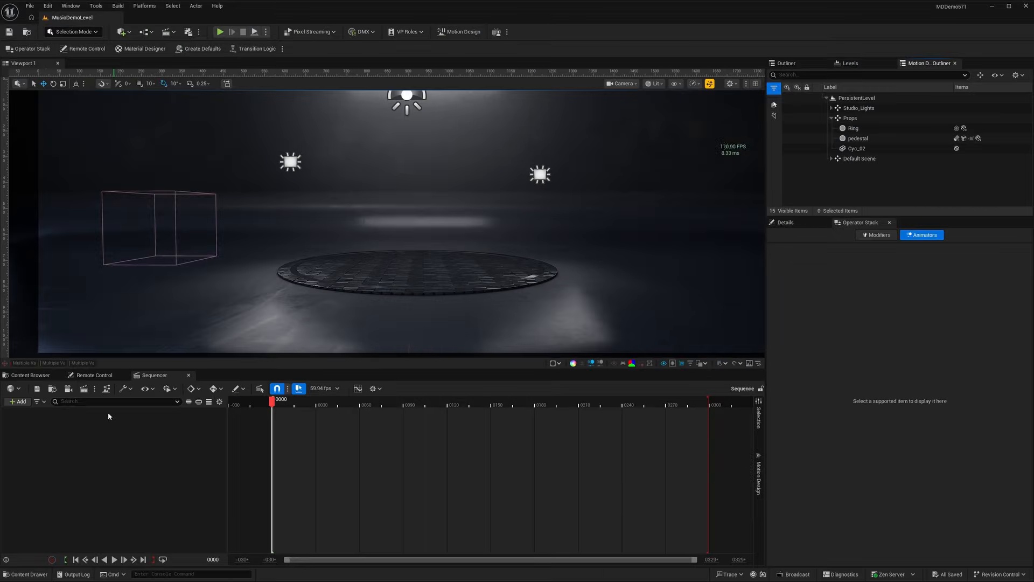
pyautogui.click(32, 375)
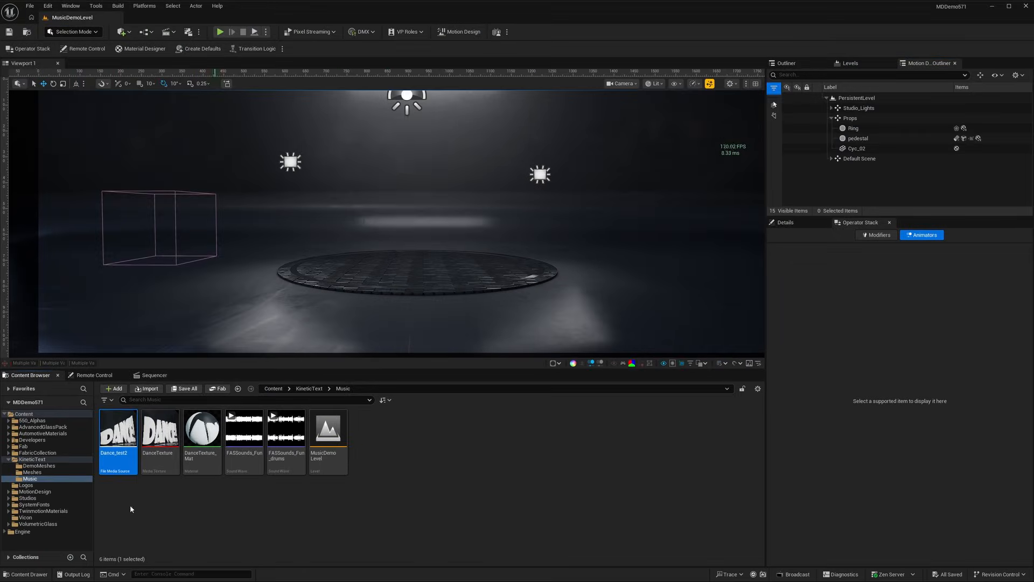
pyautogui.click(156, 376)
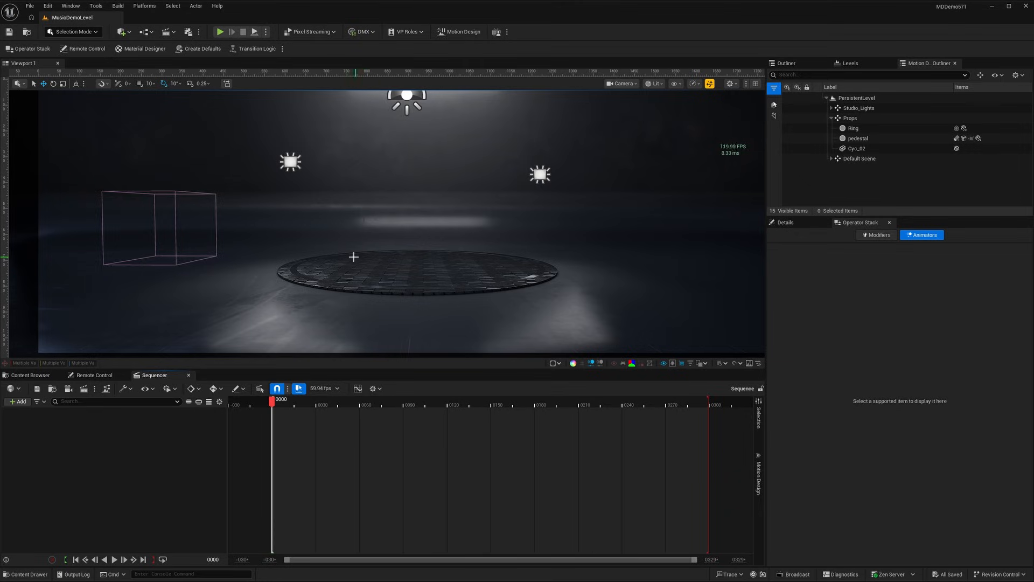
# Switch the editor to Motion Design mode and add a text actor to the level with its default placement.
pyautogui.click(70, 33)
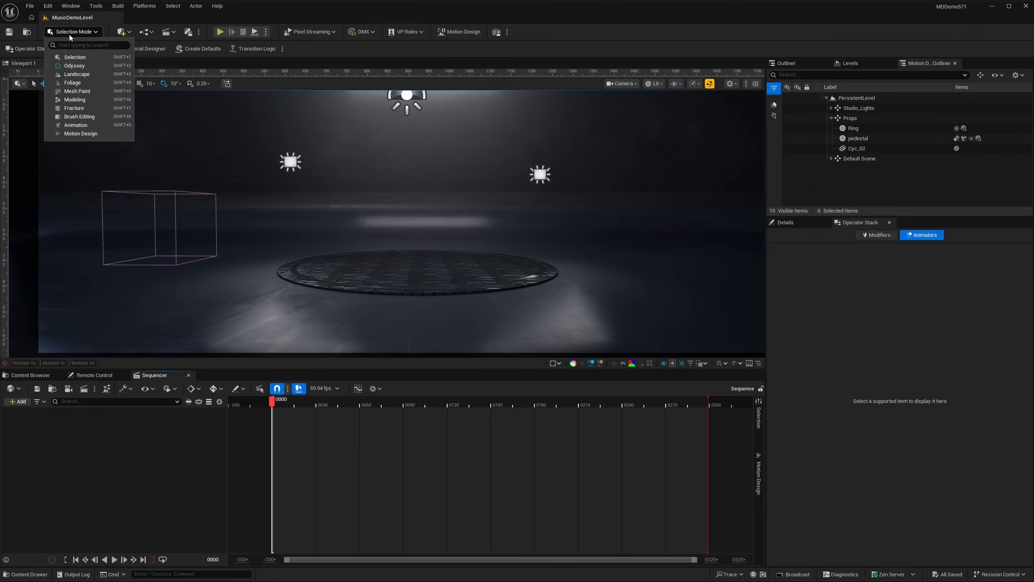
pyautogui.click(81, 134)
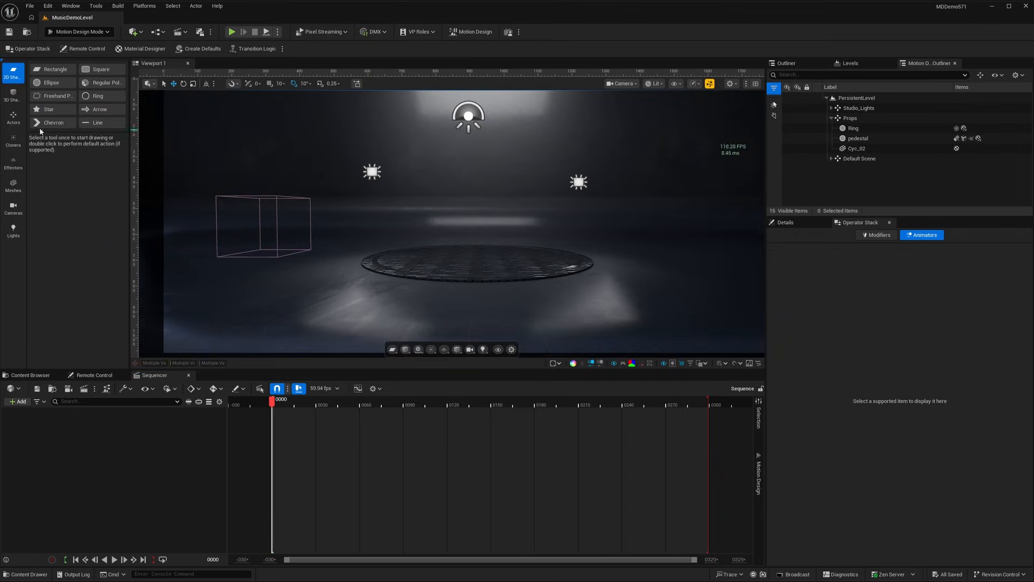
pyautogui.click(13, 117)
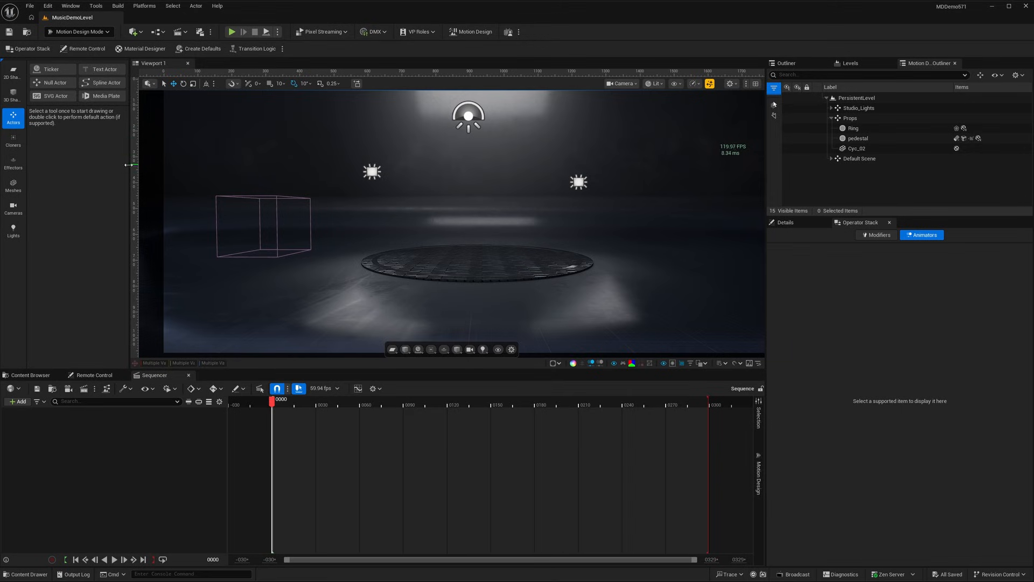
pyautogui.moveTo(130, 165); pyautogui.dragTo(166, 165)
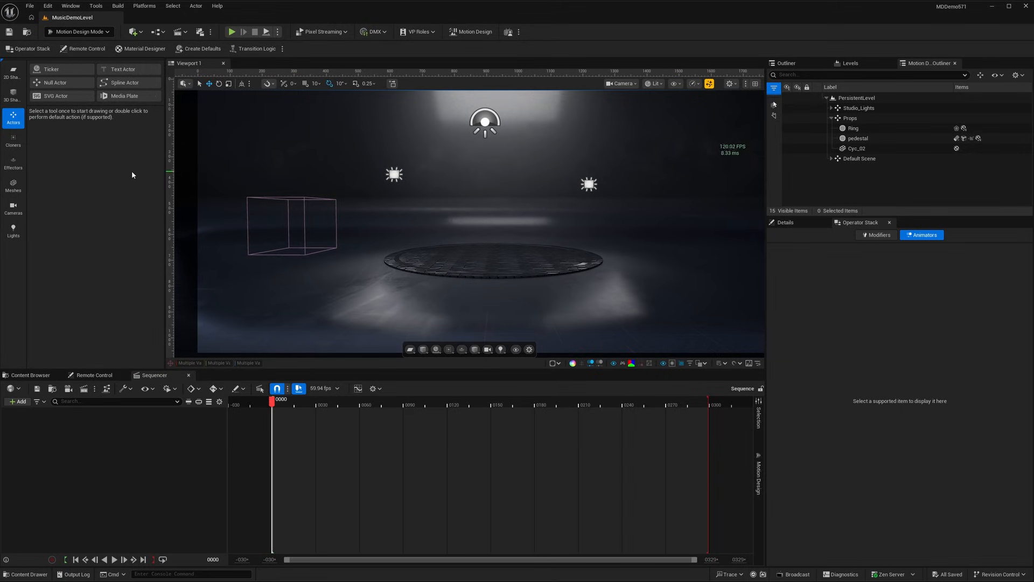
pyautogui.doubleClick(123, 69)
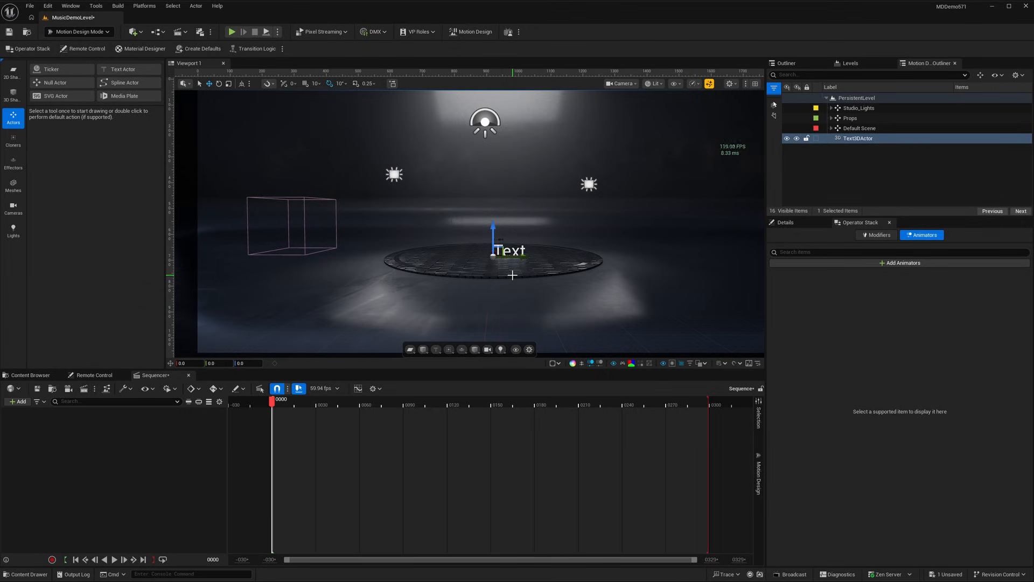
# Set the text actor's wording to "Dance!" and enforce upper case.
pyautogui.click(796, 222)
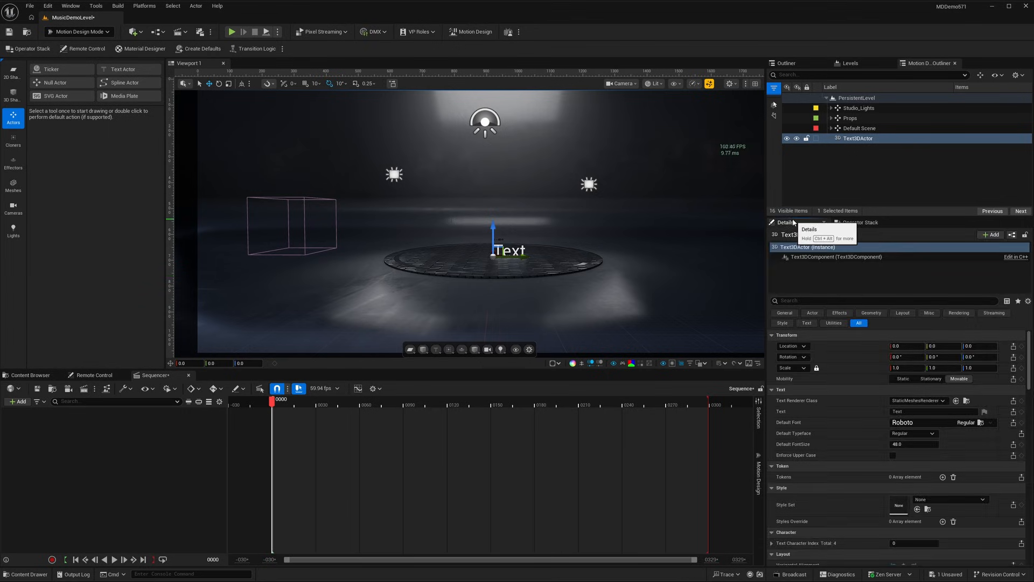
pyautogui.click(813, 273)
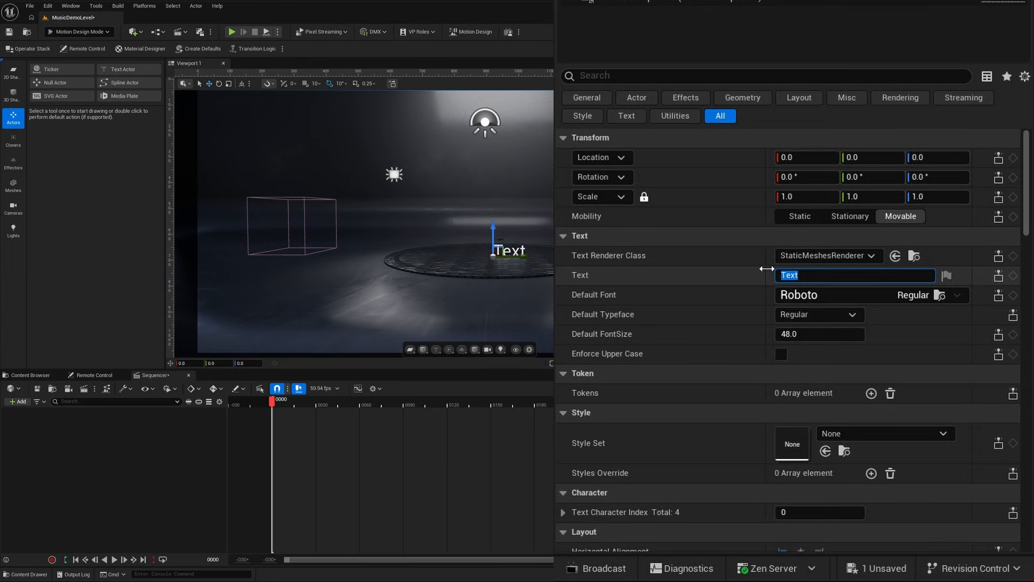
pyautogui.write('Dance!')
pyautogui.press('Return')
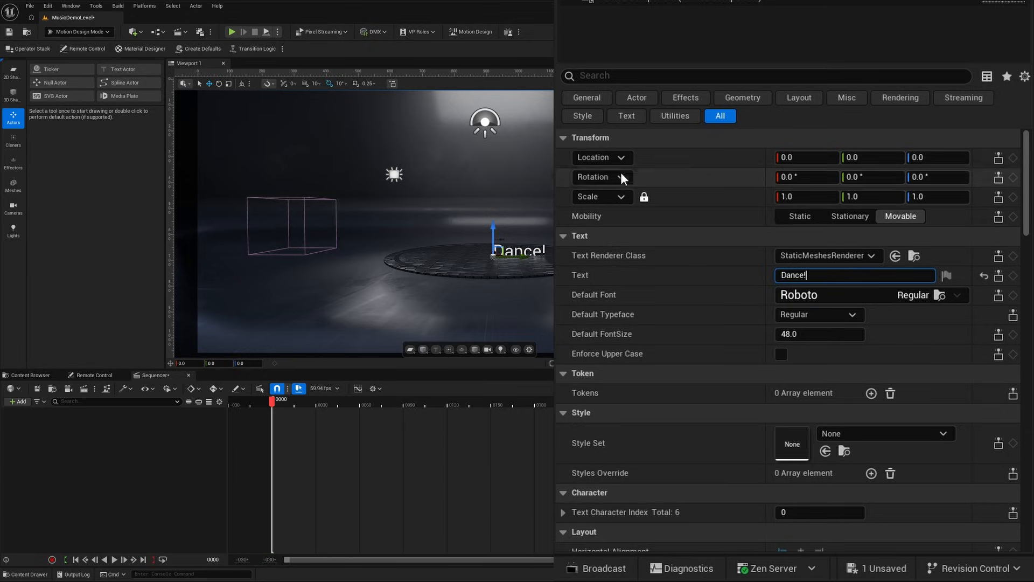
pyautogui.click(781, 354)
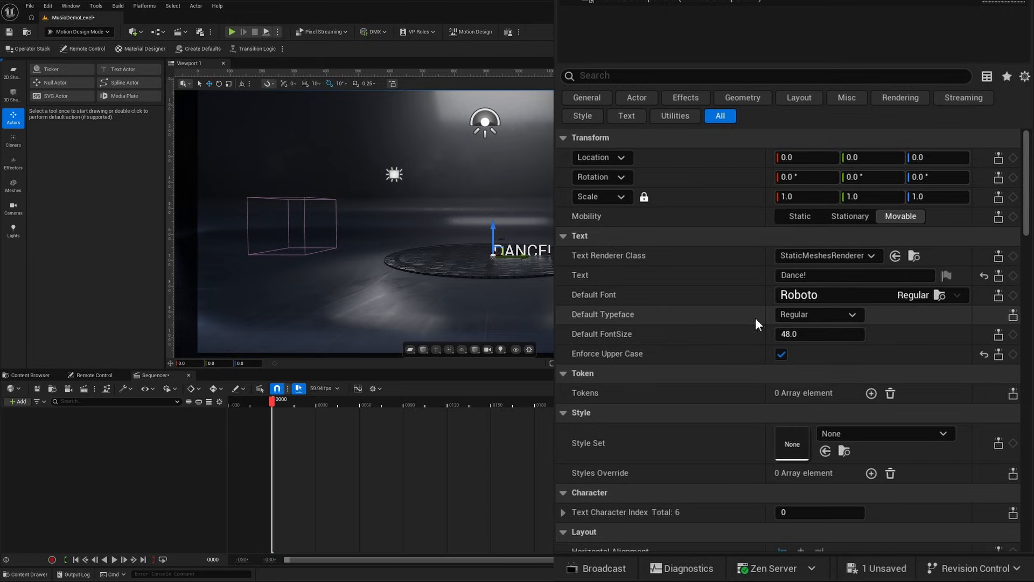
# Set the text's default font to ShowcardGothic and its default font size to 350.
pyautogui.click(797, 294)
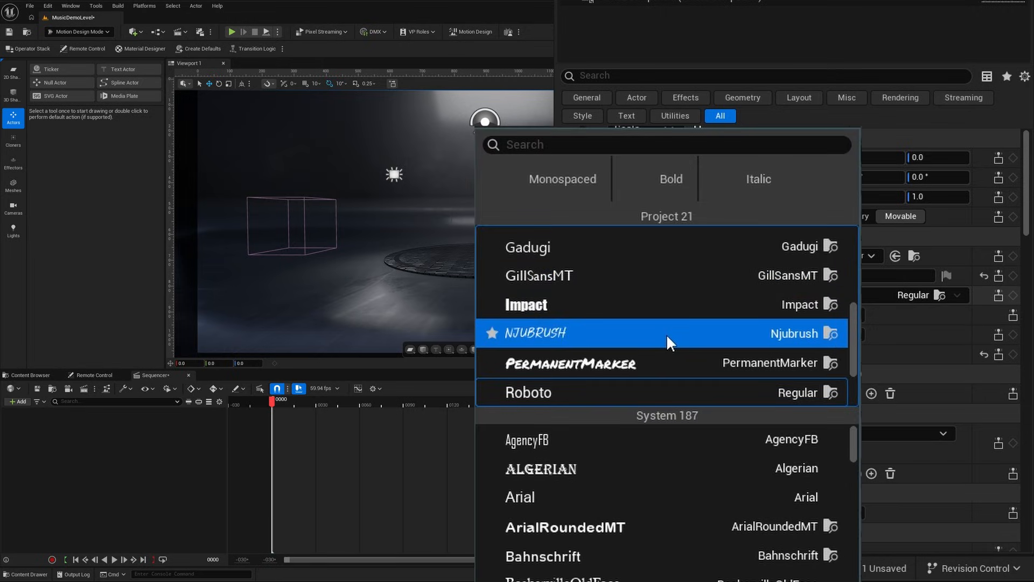
pyautogui.scroll(-2, 667, 336)
pyautogui.scroll(3, 671, 323)
pyautogui.scroll(-5, 676, 312)
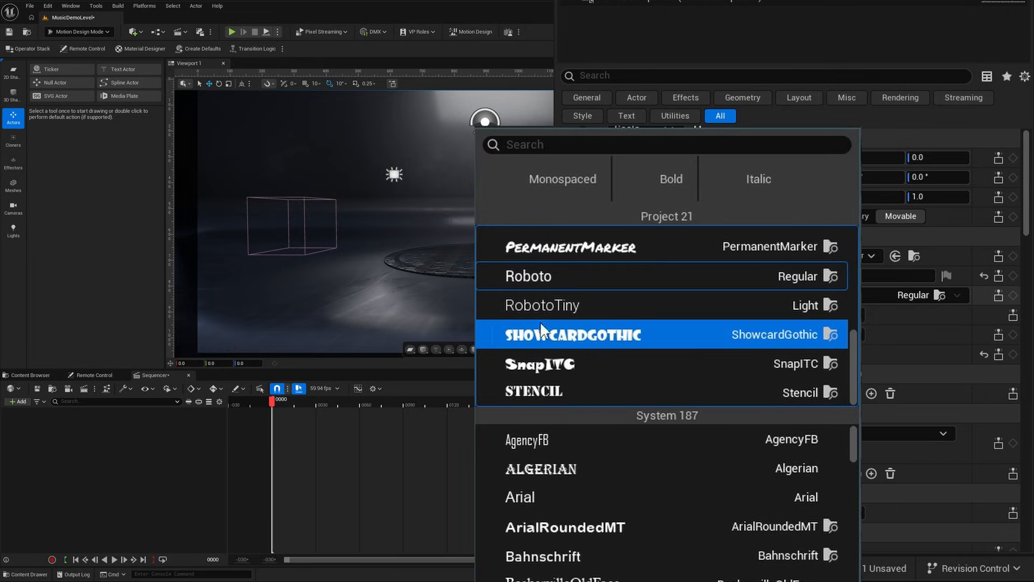
pyautogui.click(594, 335)
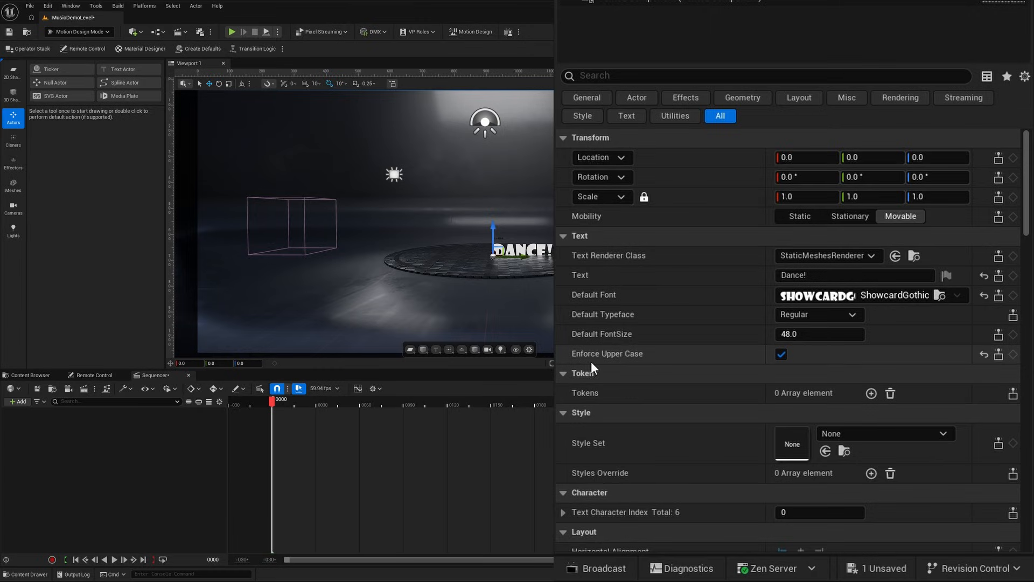
pyautogui.click(820, 334)
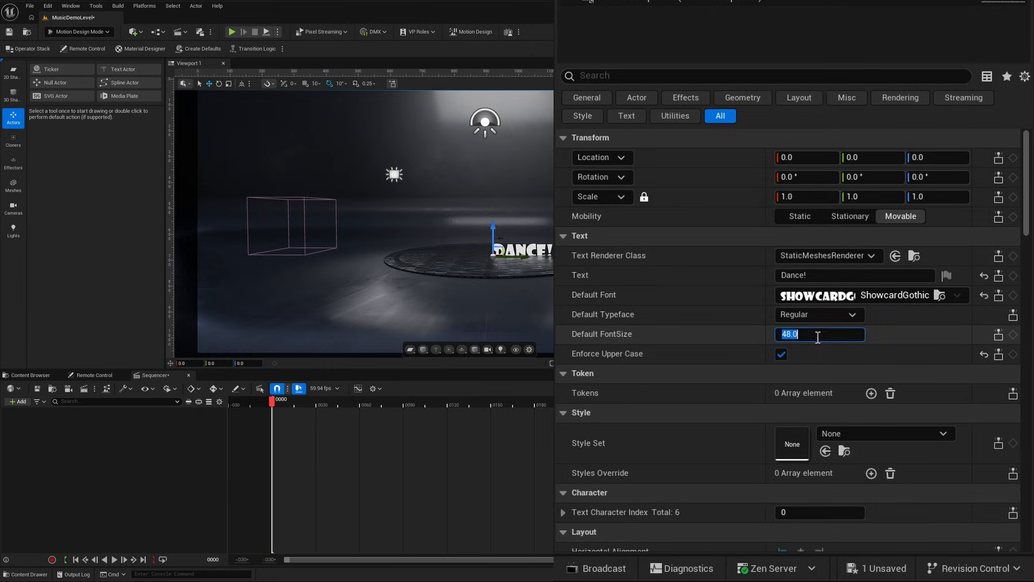
pyautogui.write('350')
pyautogui.press('Return')
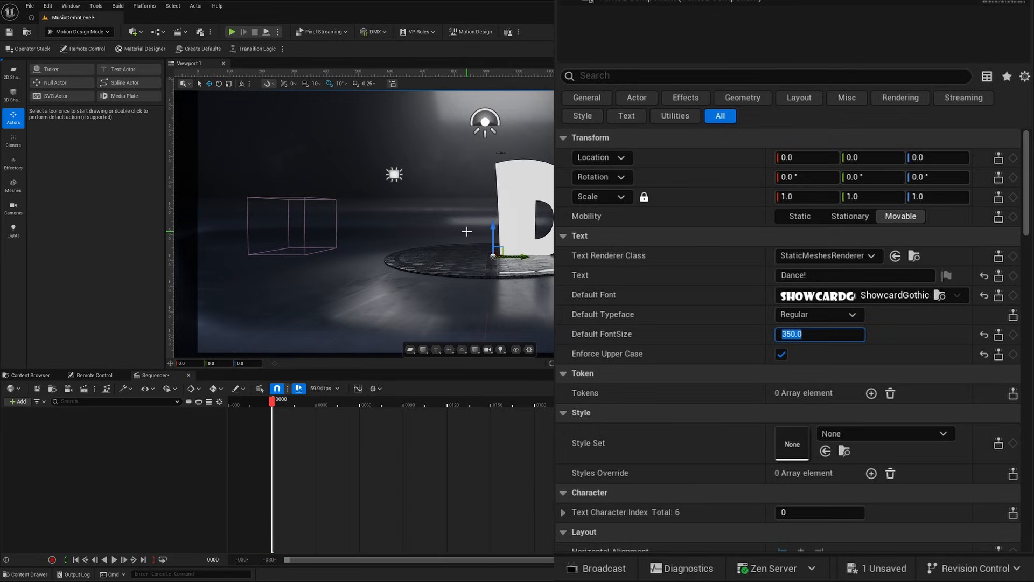
# Centre the text's horizontal alignment and set its Z location to 20.
pyautogui.scroll(-3, 700, 254)
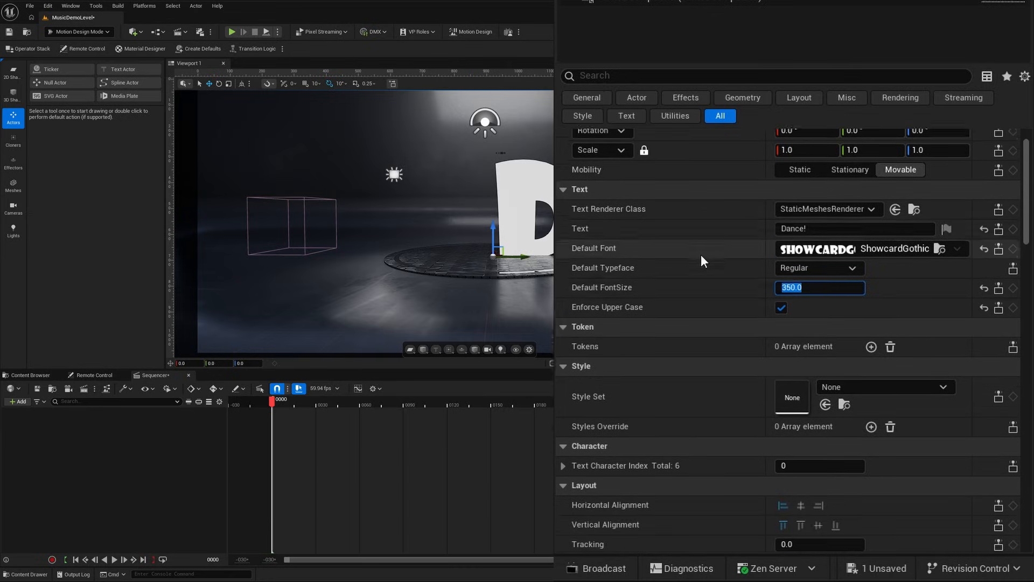
pyautogui.scroll(-1, 719, 290)
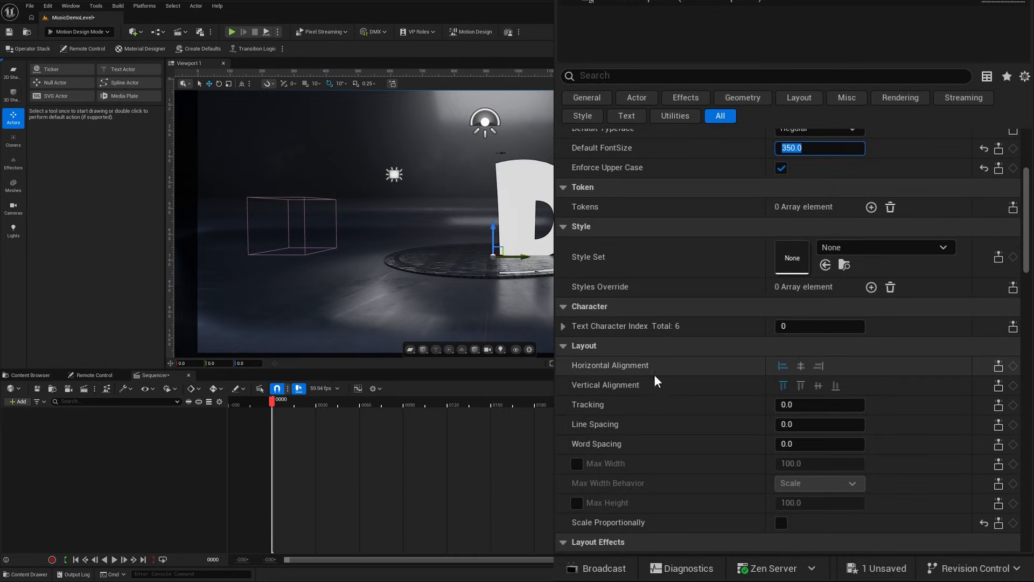
pyautogui.click(800, 367)
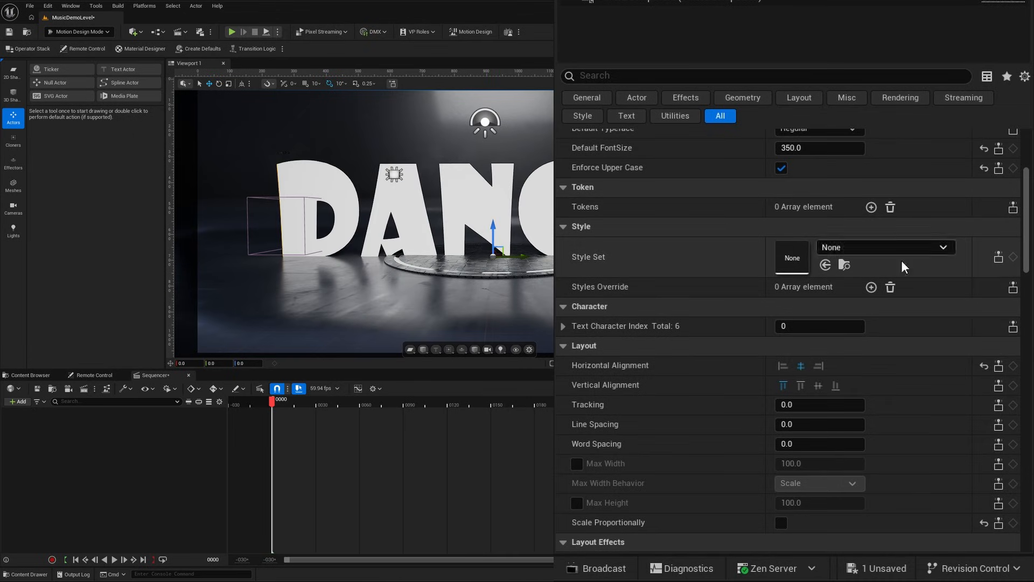
pyautogui.scroll(8, 1025, 201)
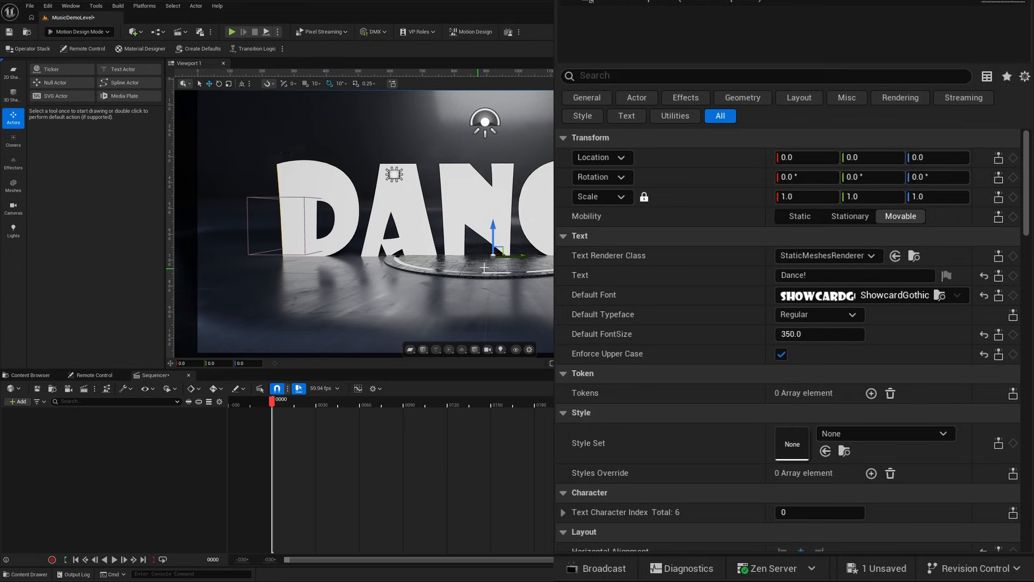
pyautogui.click(937, 157)
pyautogui.write('20')
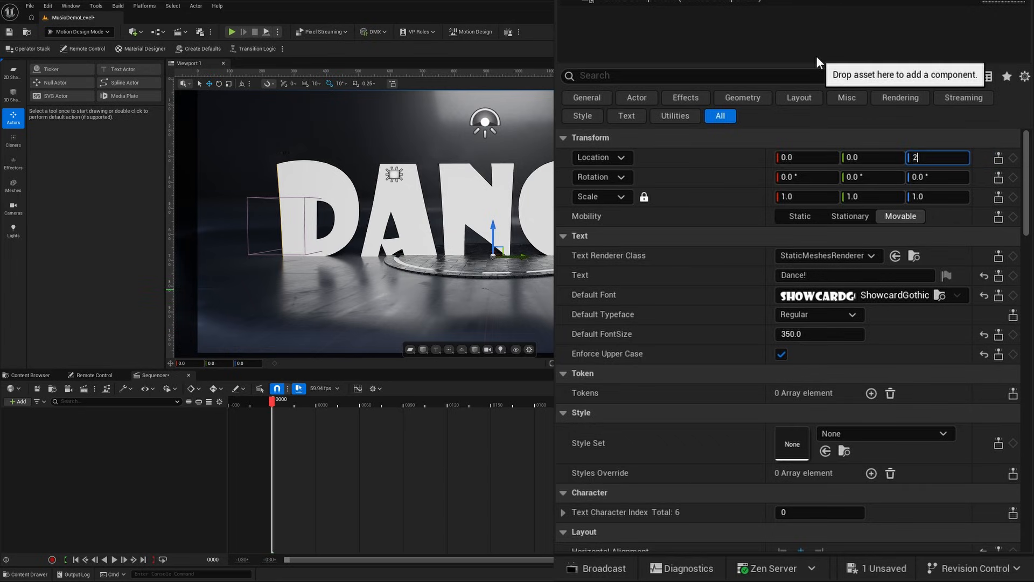
pyautogui.press('Return')
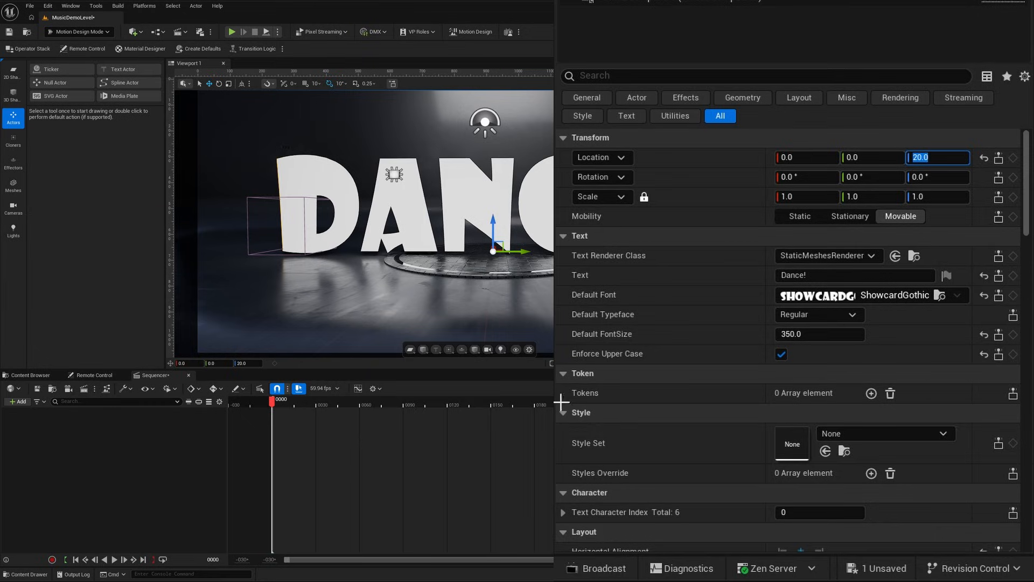
# Give the text geometry an extrude of 50 and a bevel of 1.
pyautogui.scroll(-6, 749, 216)
pyautogui.scroll(-3, 749, 300)
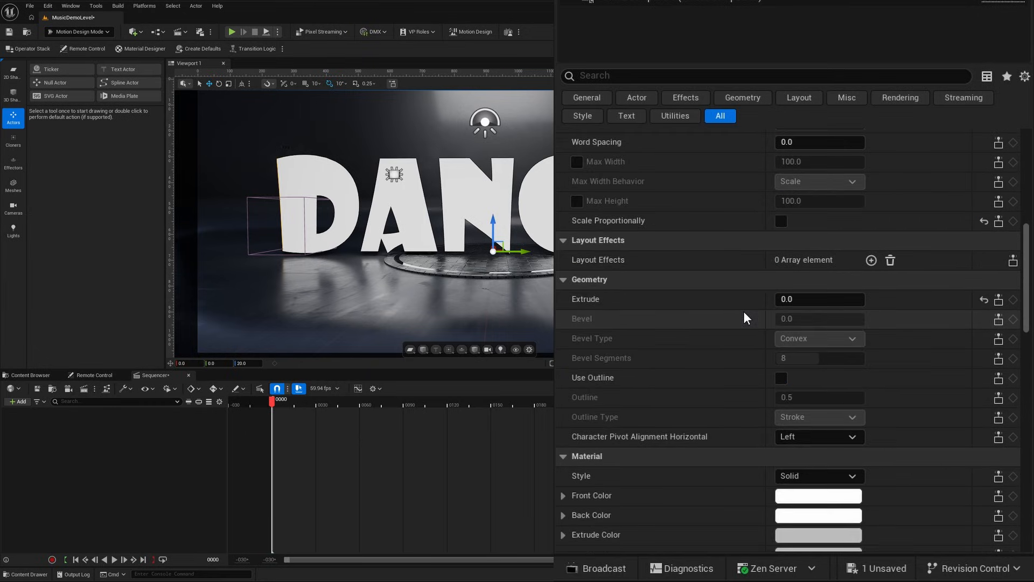
pyautogui.click(791, 299)
pyautogui.write('50')
pyautogui.press('Return')
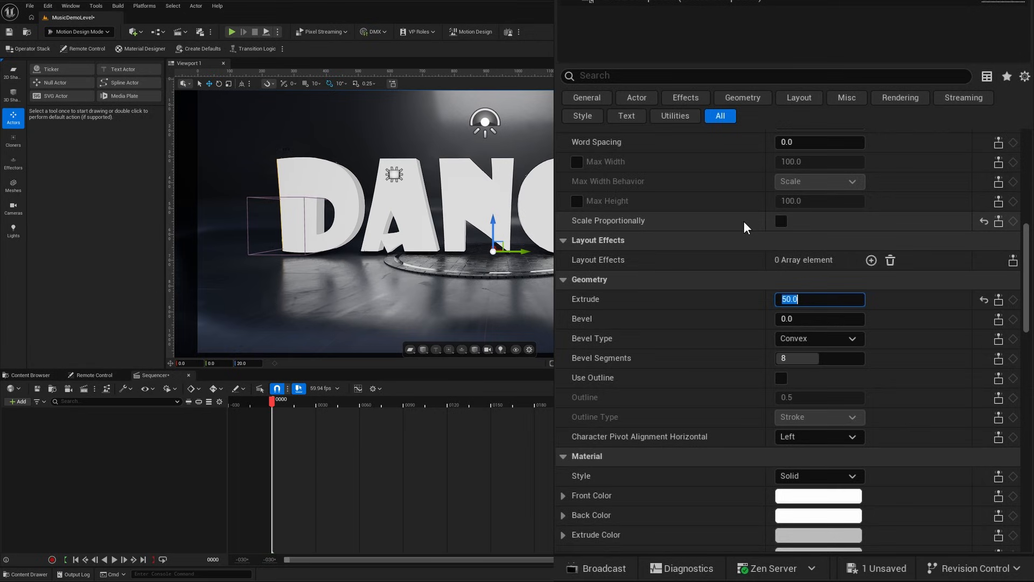
pyautogui.click(794, 318)
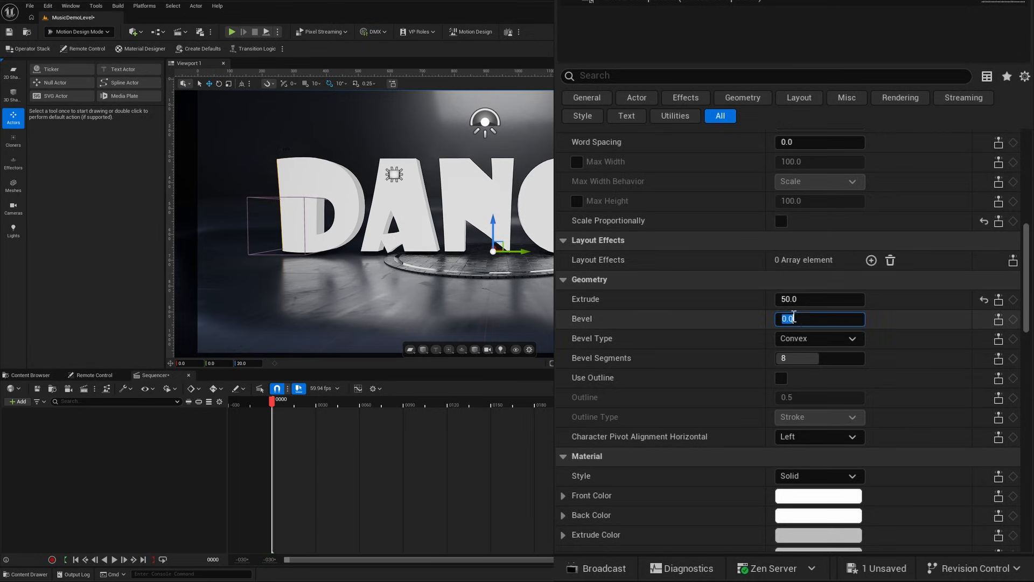
pyautogui.write('1')
pyautogui.press('Return')
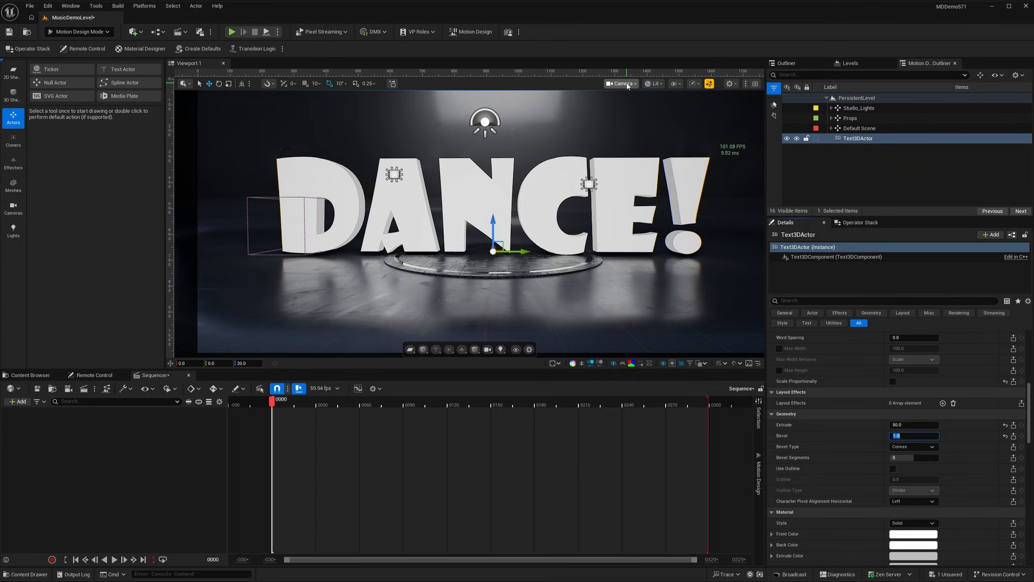
# Expand the Default Scene group and view the level through the Cam_35mm camera.
pyautogui.click(831, 129)
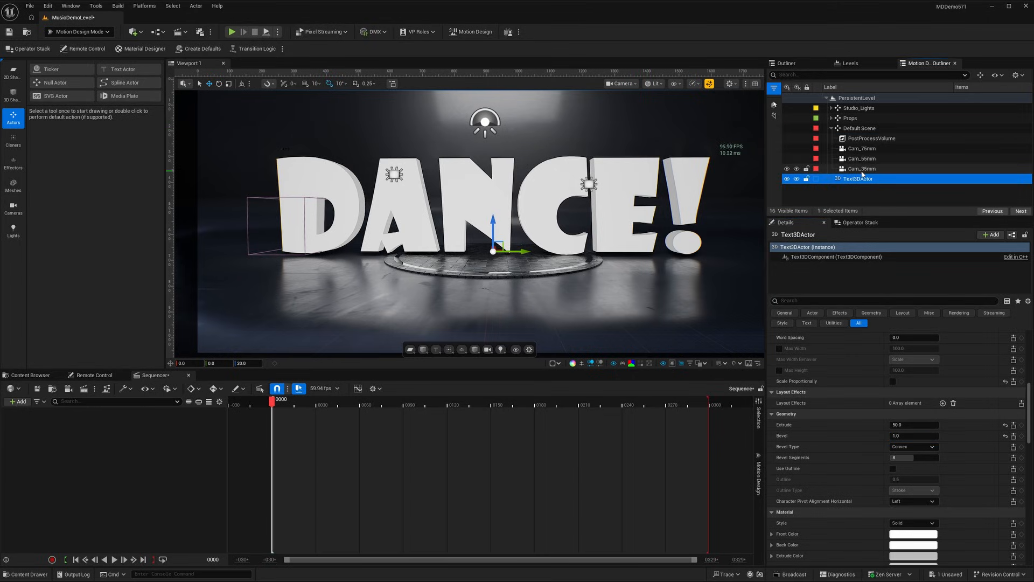
pyautogui.click(629, 85)
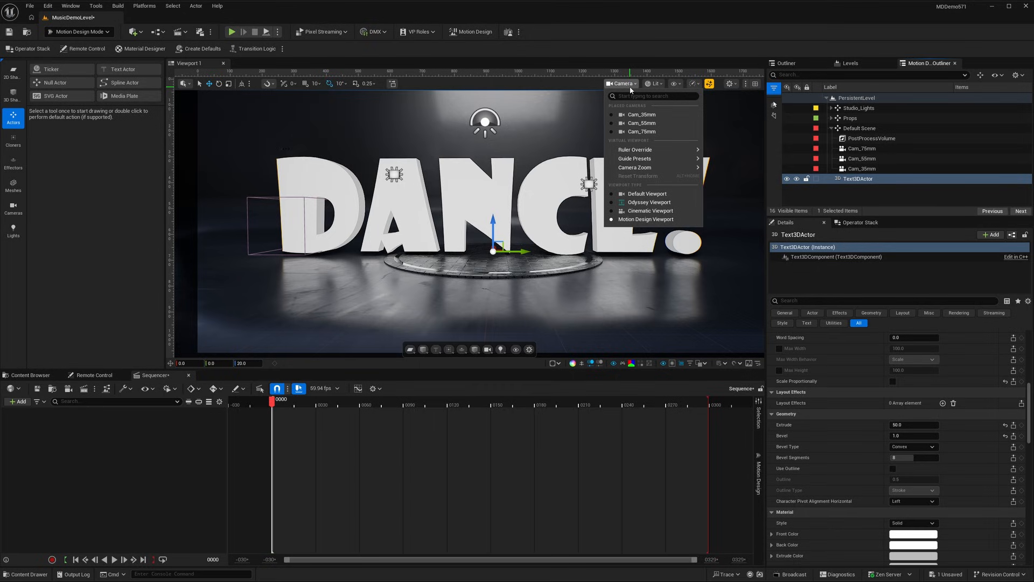
pyautogui.click(639, 114)
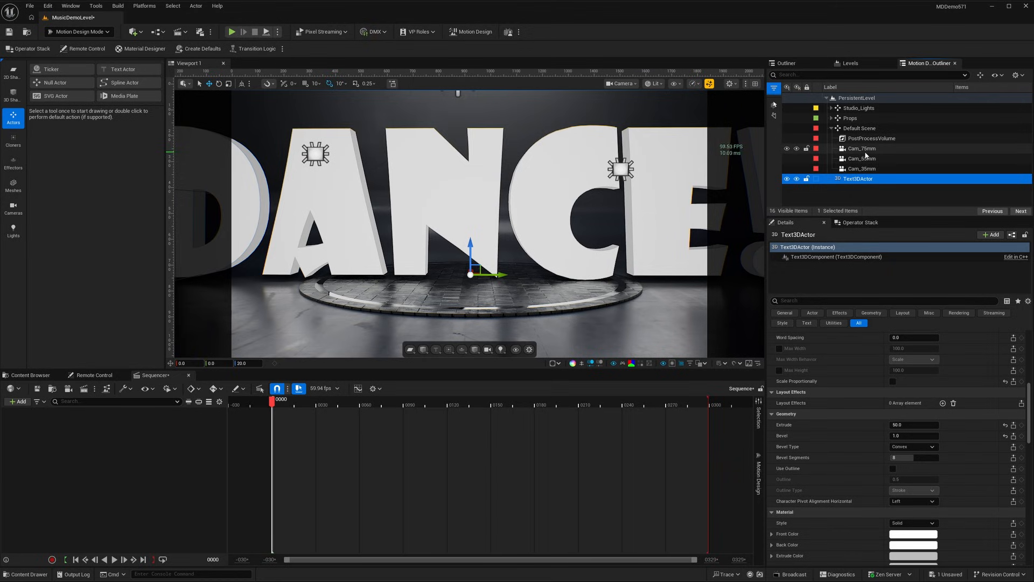
# Set the current focal length of the Cam_35mm camera to 22.
pyautogui.click(849, 169)
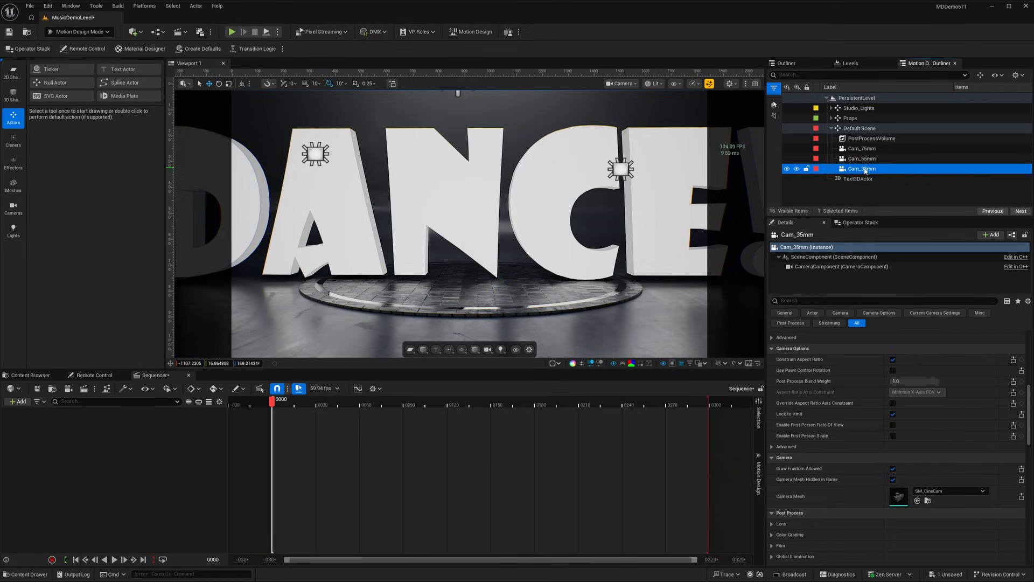
pyautogui.scroll(5, 835, 428)
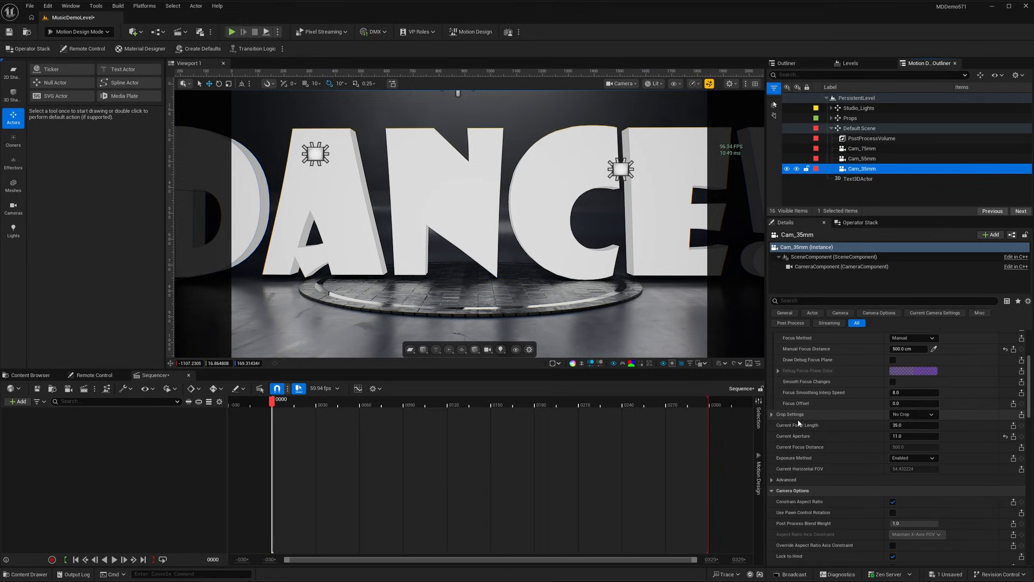
pyautogui.click(892, 425)
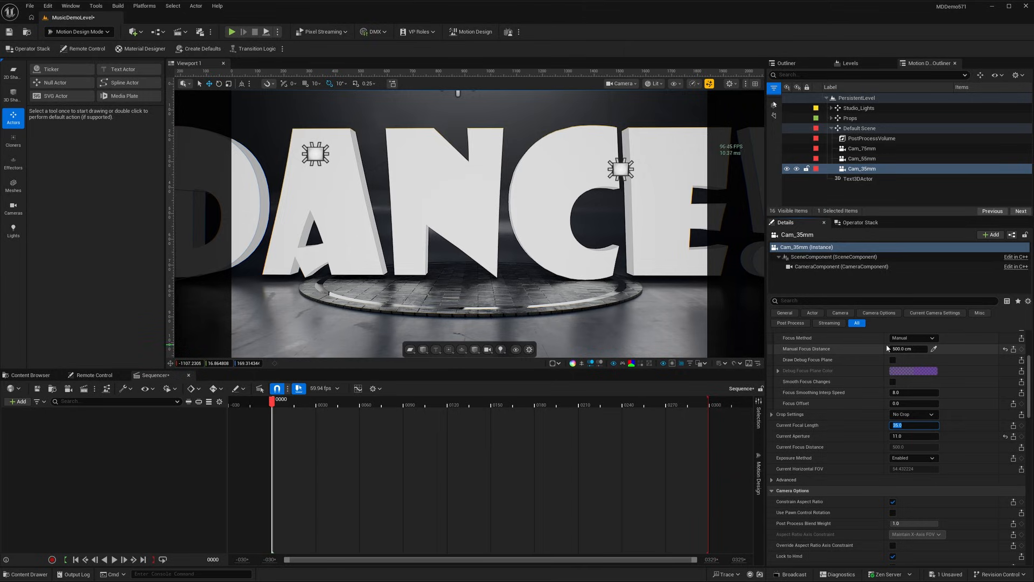
pyautogui.write('22')
pyautogui.press('Return')
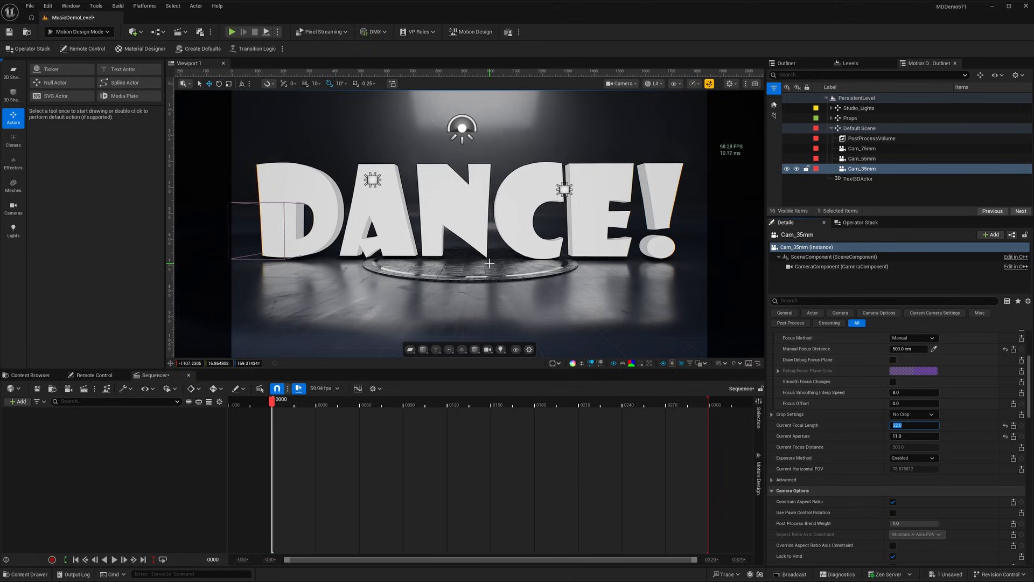
# Move and turn the Cam_35mm camera through its viewport toward the exclamation-mark end of the text.
pyautogui.moveTo(489, 263); pyautogui.dragTo(523, 262)
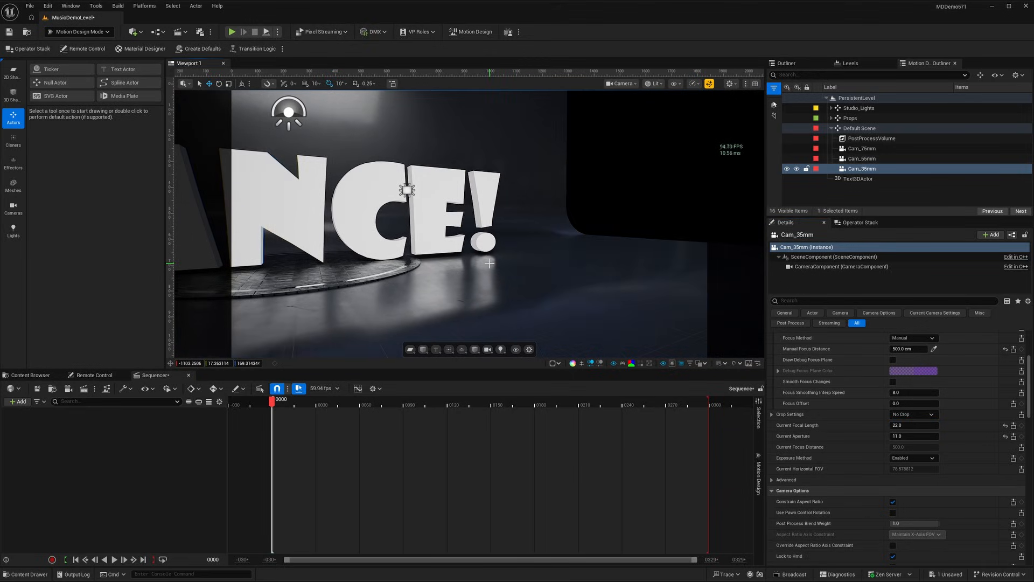
pyautogui.moveTo(489, 263)
pyautogui.mouseDown(button='right')
pyautogui.moveTo(424, 266)
pyautogui.moveTo(475, 265)
pyautogui.moveTo(459, 265)
pyautogui.mouseUp(button='right')
pyautogui.moveTo(459, 265); pyautogui.dragTo(494, 254)
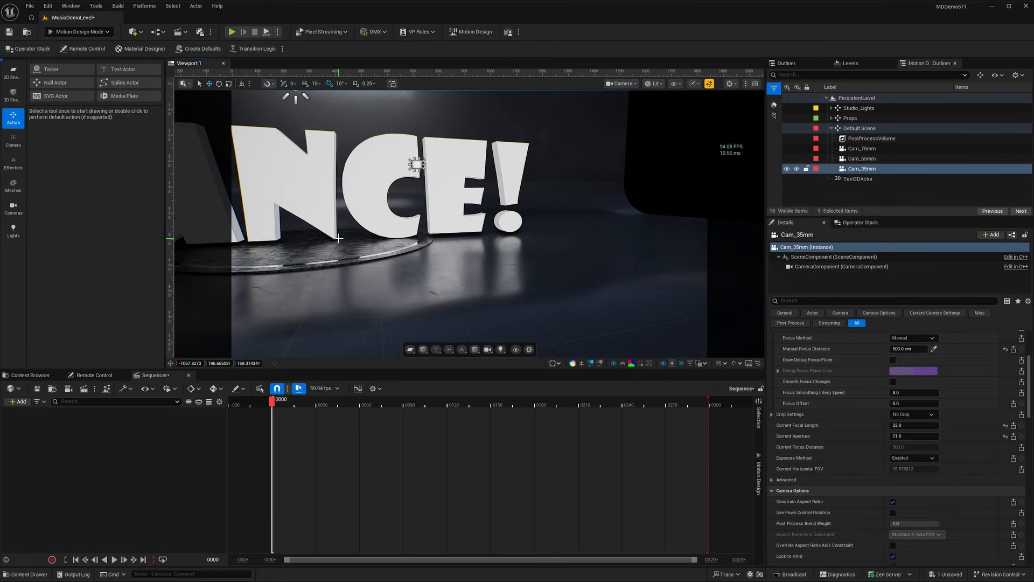
# Move the Cam_35mm camera to X -590 and Y -805, and turn it to view the text from its D end.
pyautogui.scroll(5, 830, 341)
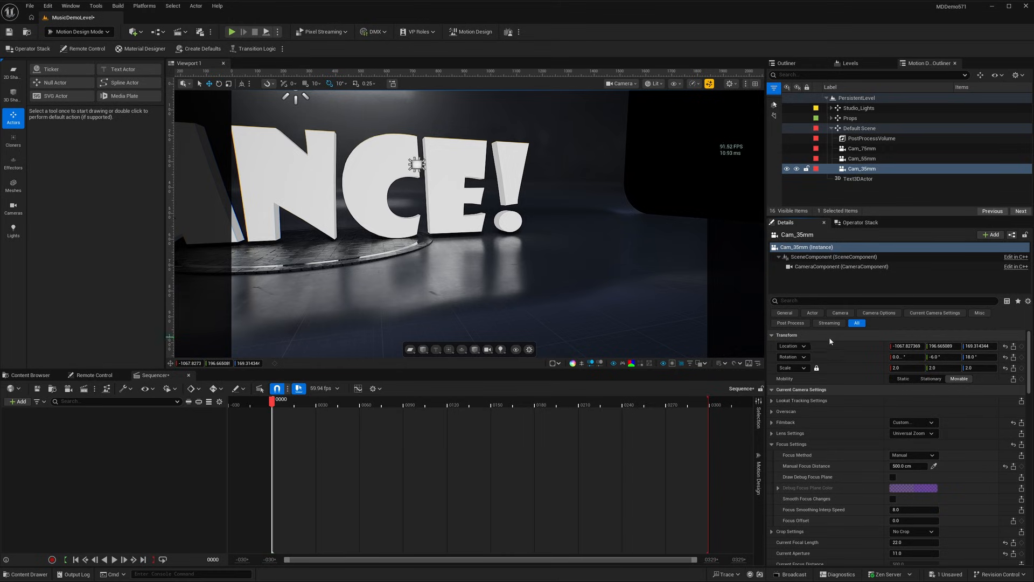
pyautogui.click(908, 346)
pyautogui.write('-1204')
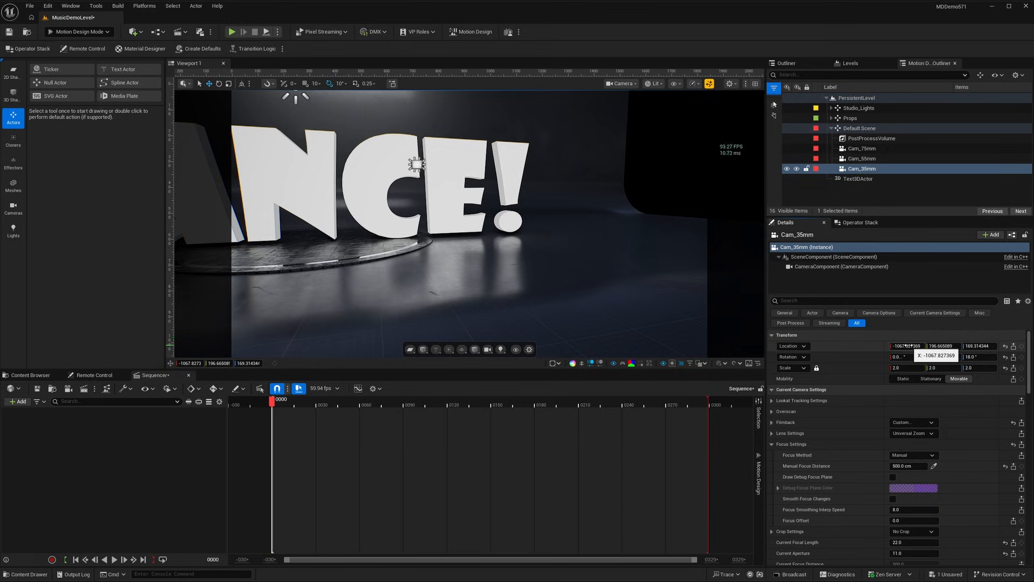
pyautogui.press('Return')
pyautogui.moveTo(908, 346); pyautogui.dragTo(943, 346)
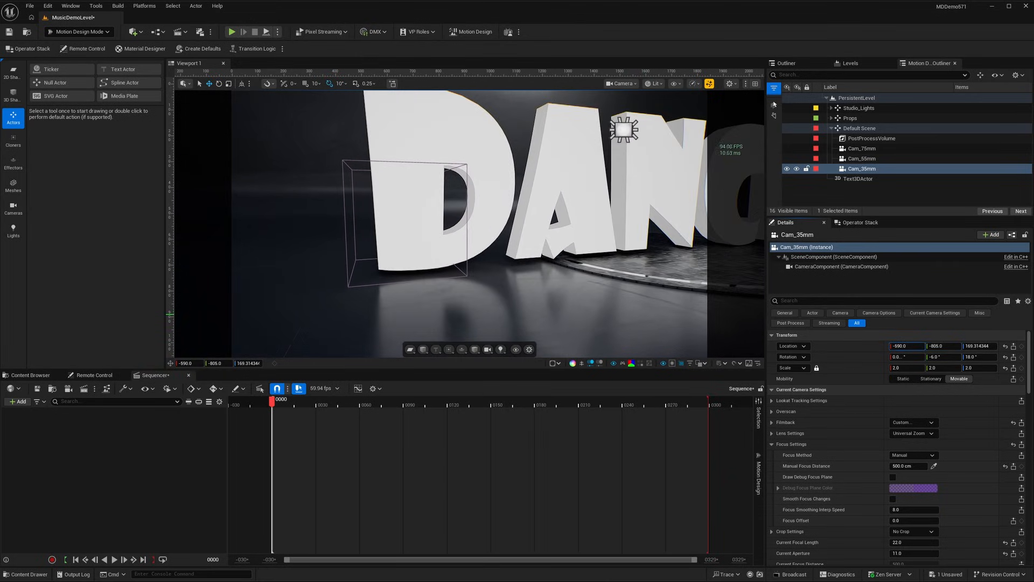
pyautogui.moveTo(535, 266); pyautogui.dragTo(603, 258, button='right')
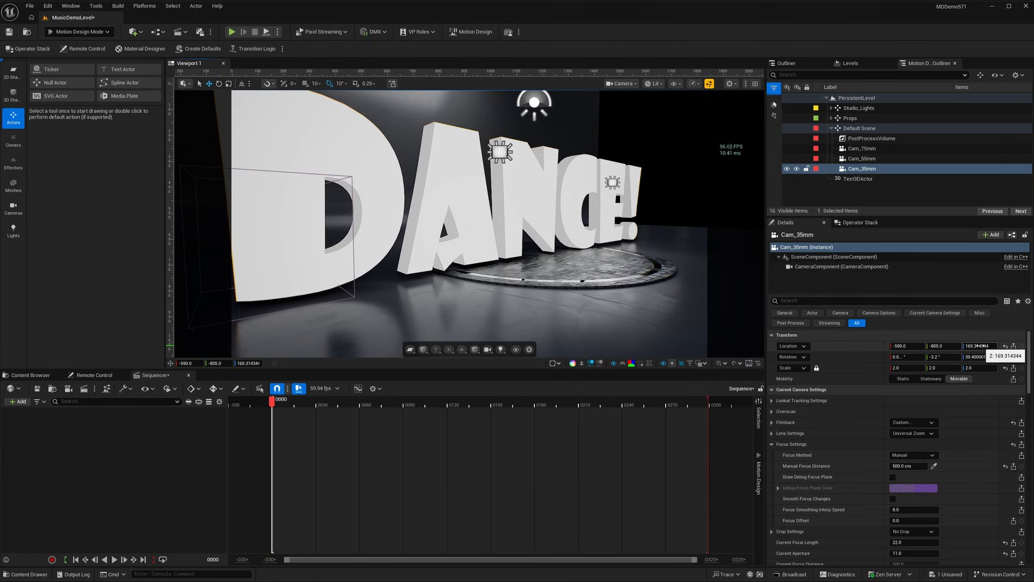
# Lower the Cam_35mm camera to Z 58, tilt it up to about 16.4° to frame the whole text, and lock it.
pyautogui.moveTo(981, 346); pyautogui.dragTo(947, 346)
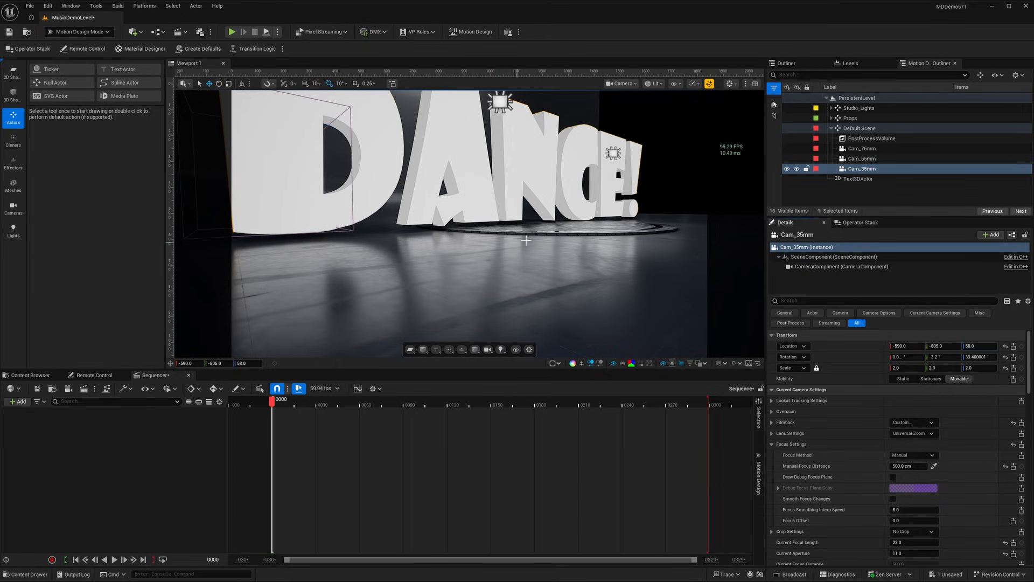
pyautogui.moveTo(576, 252); pyautogui.dragTo(565, 204, button='right')
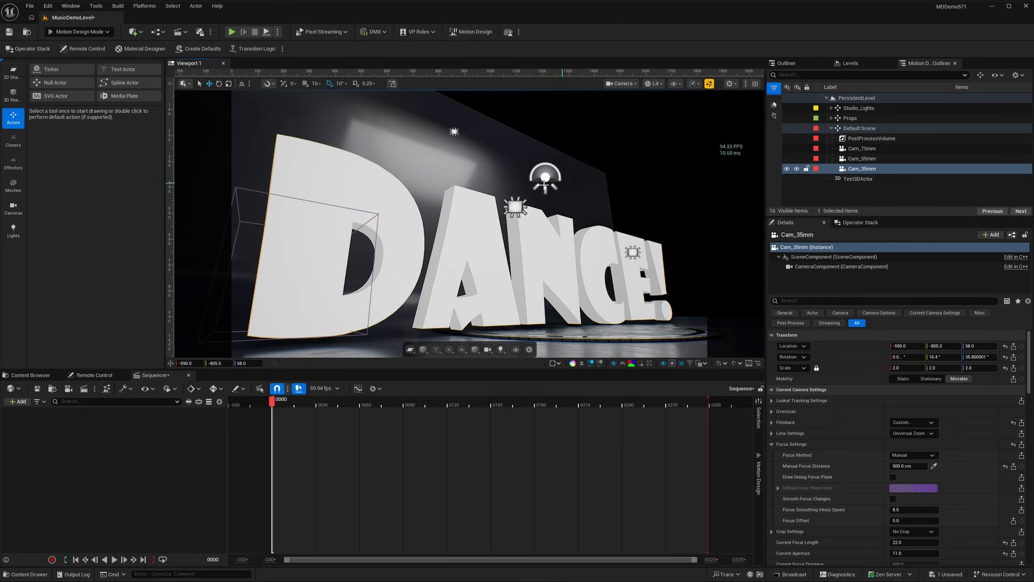
pyautogui.click(807, 168)
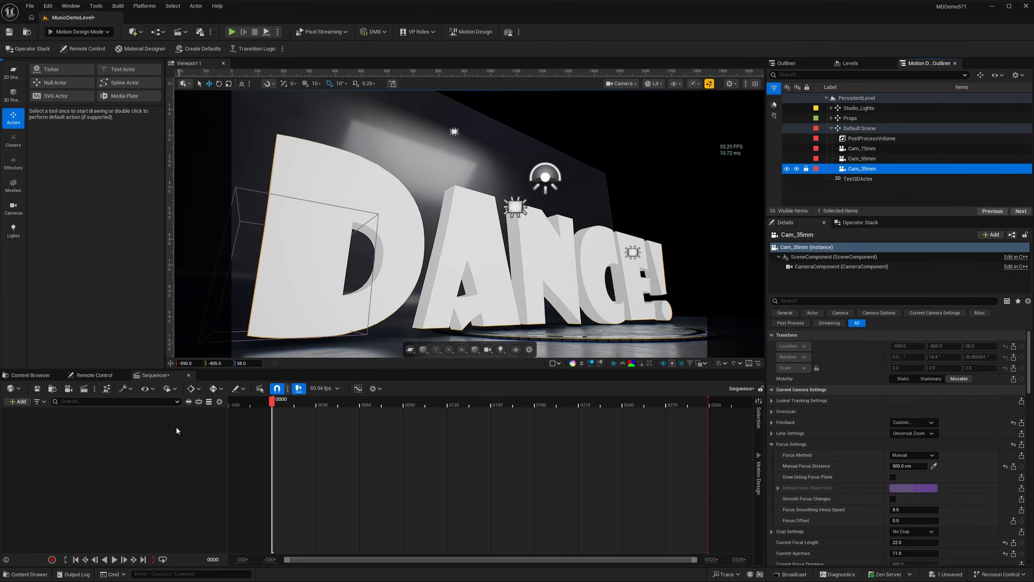
# Preview the FASSounds_Fun sound wave from the Music folder and return to the sequence.
pyautogui.click(43, 376)
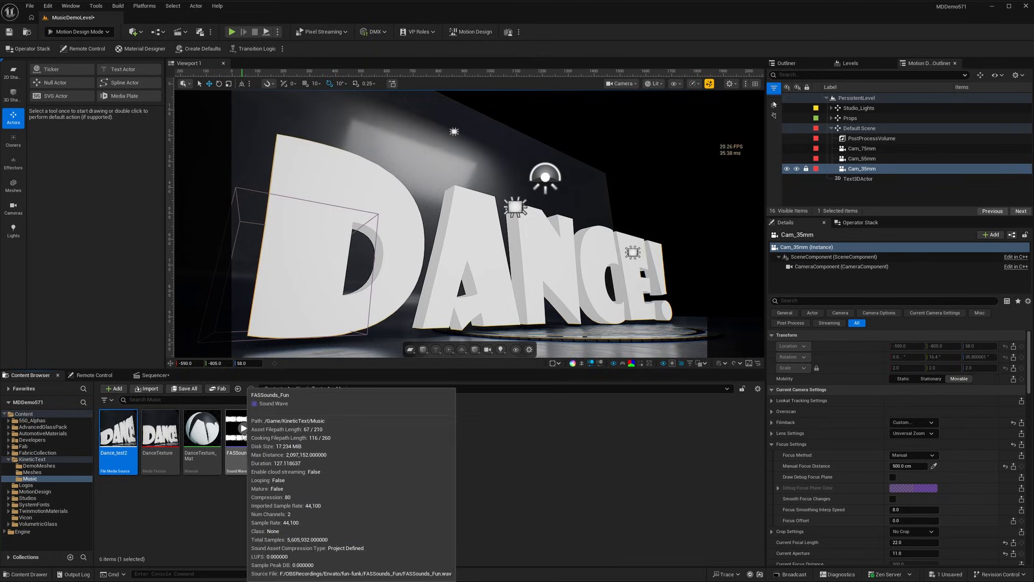
pyautogui.click(245, 429)
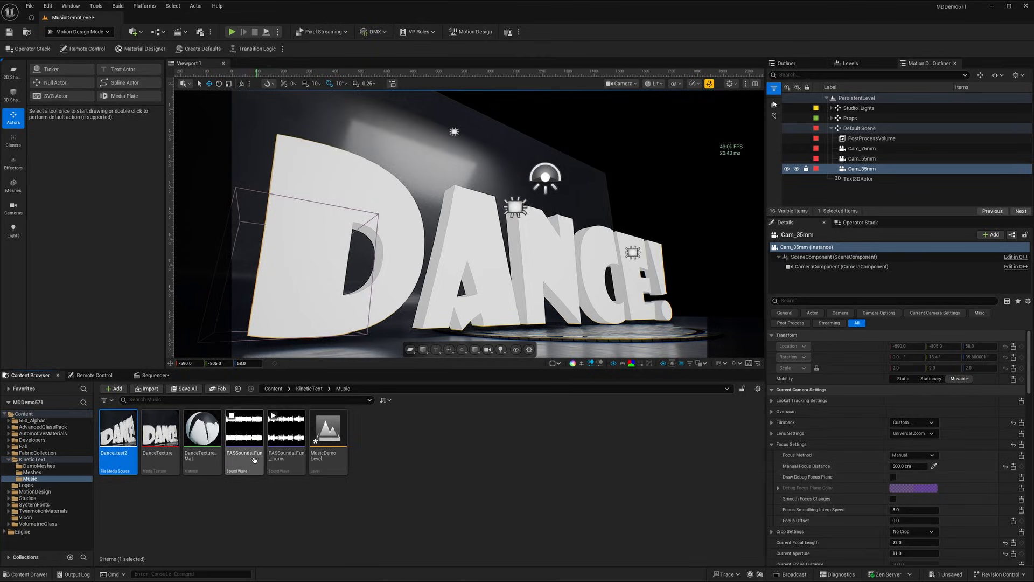
pyautogui.click(246, 429)
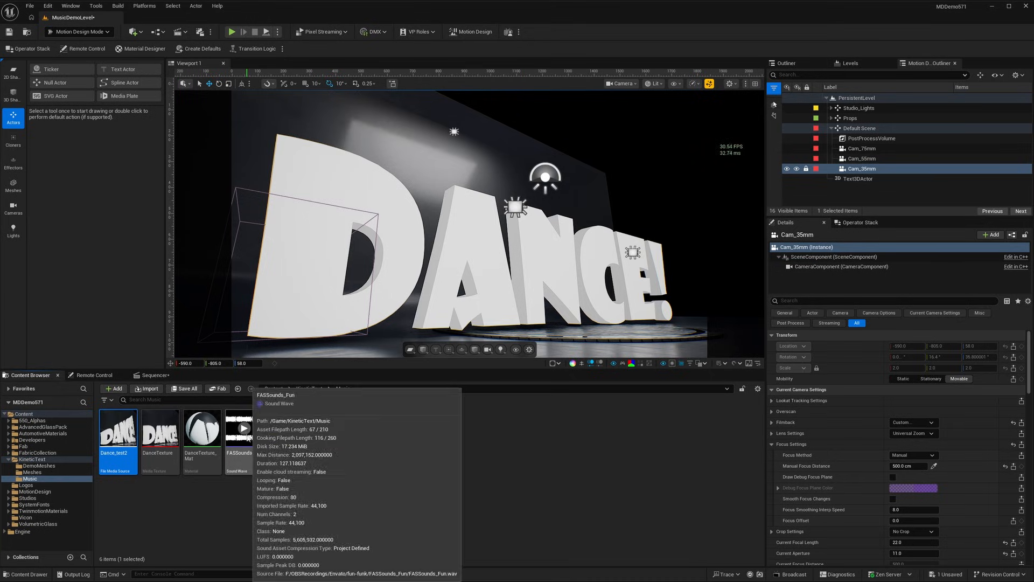
pyautogui.click(152, 375)
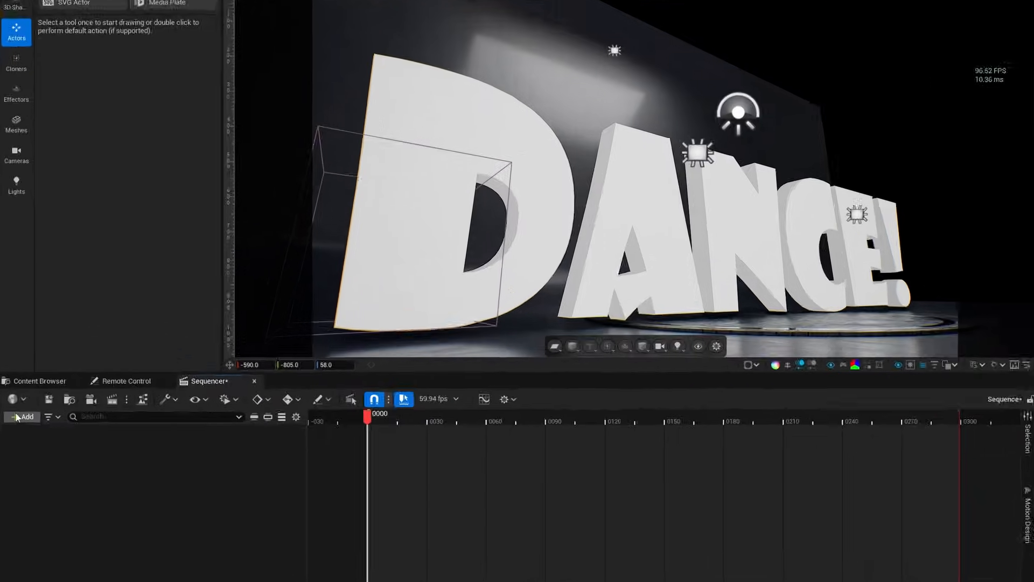
# Add an audio track that uses the audio clock source and set the sequence's frame rate to 24 fps.
pyautogui.click(19, 401)
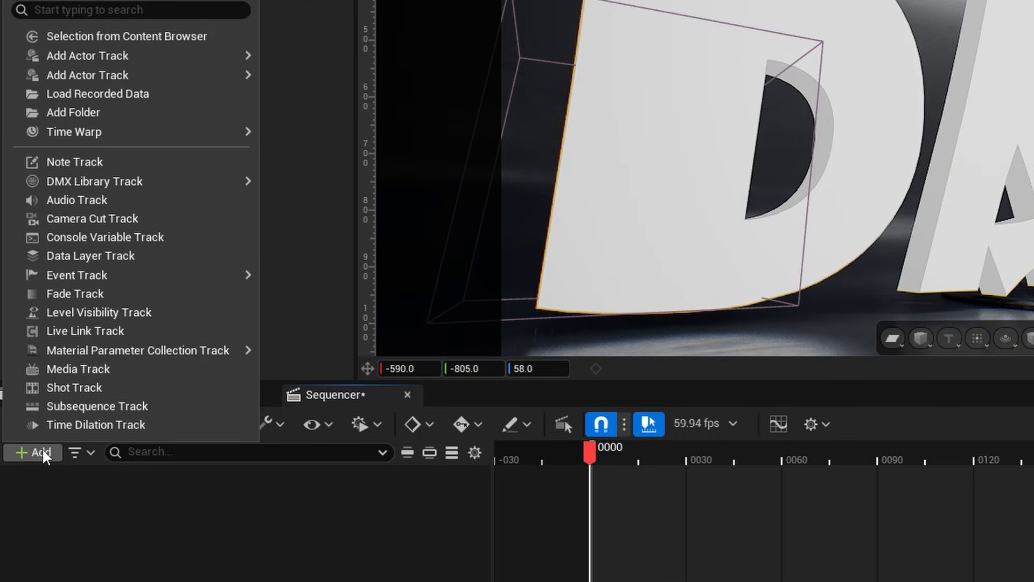
pyautogui.click(104, 202)
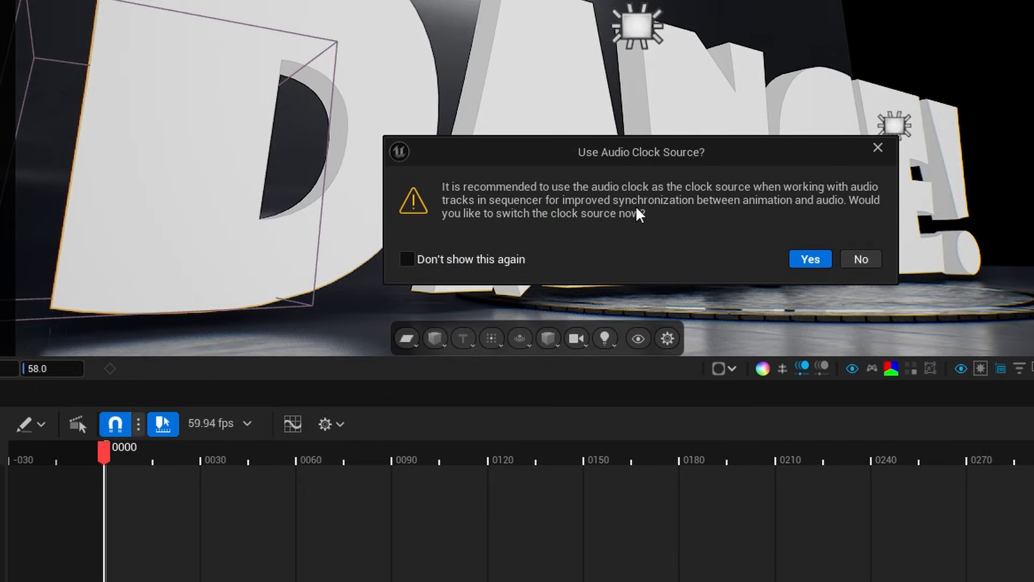
pyautogui.click(811, 259)
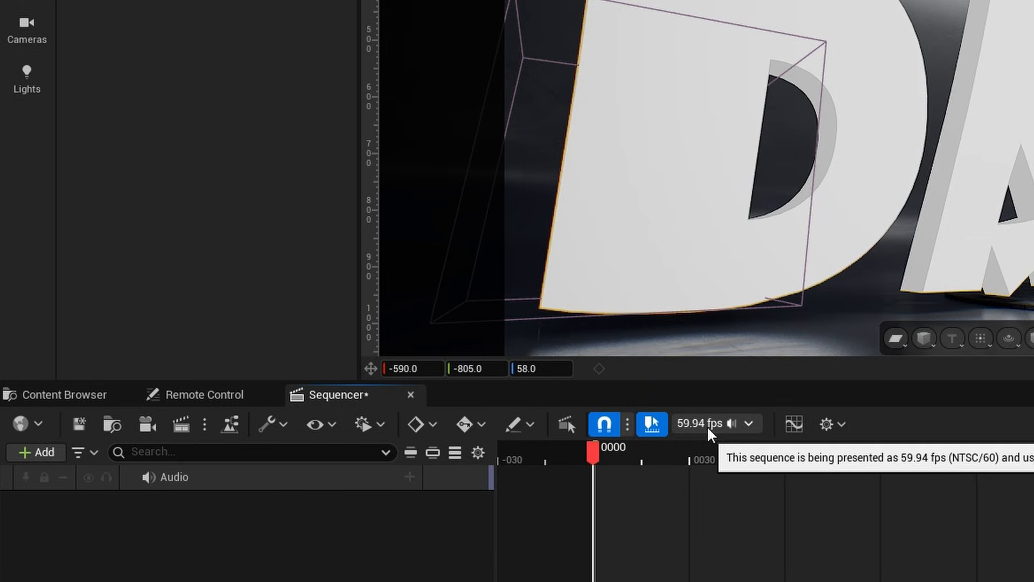
pyautogui.click(749, 423)
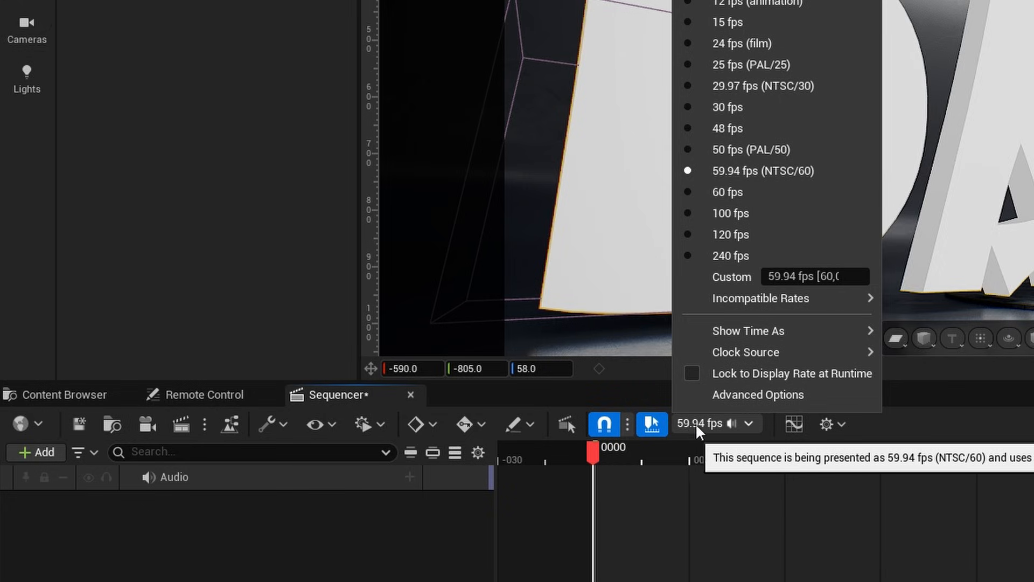
pyautogui.click(754, 43)
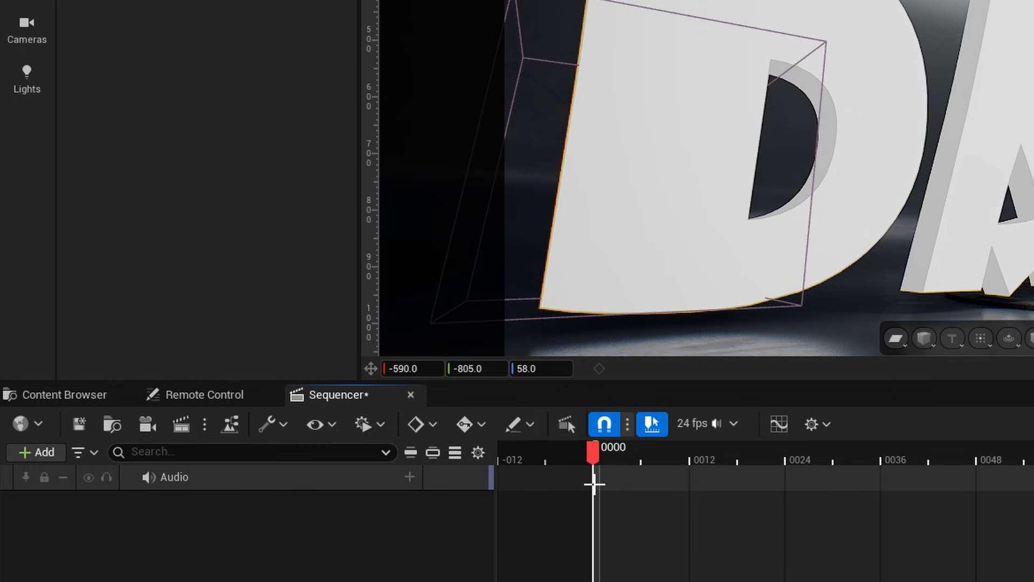
# Add the FASSounds_Fun sound to the audio track and play back its beginning.
pyautogui.click(409, 475)
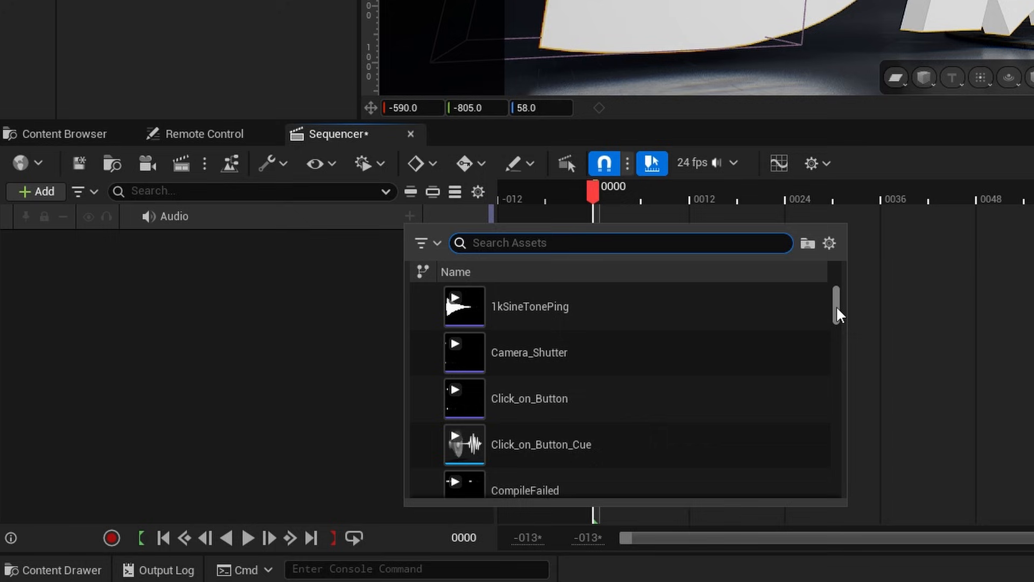
pyautogui.write('fun')
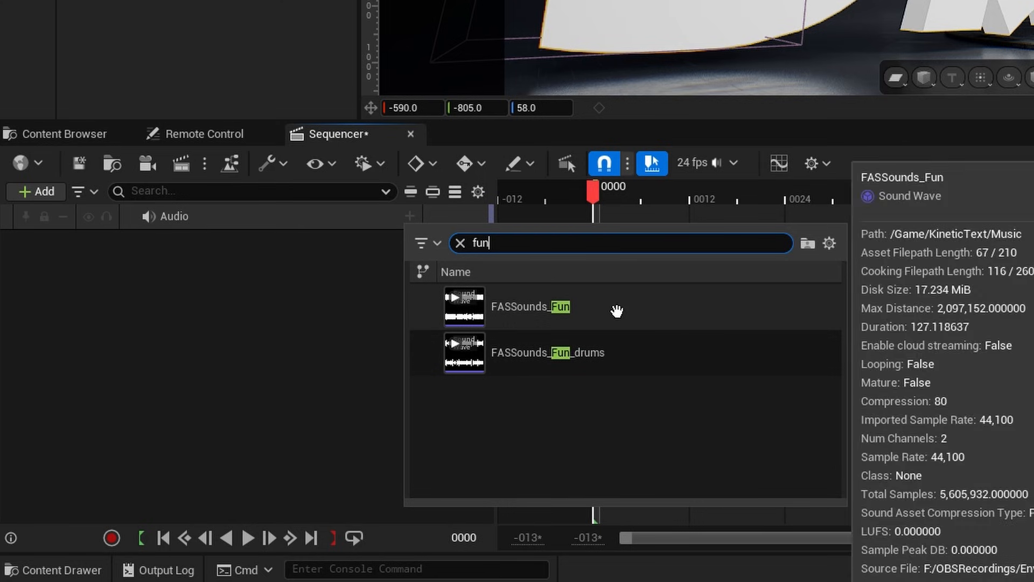
pyautogui.click(526, 307)
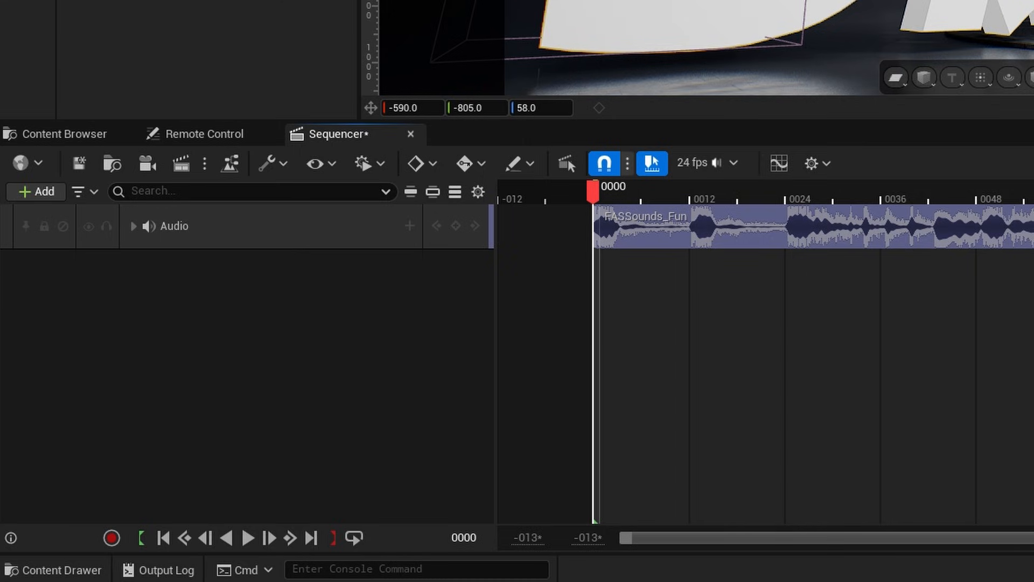
pyautogui.click(251, 533)
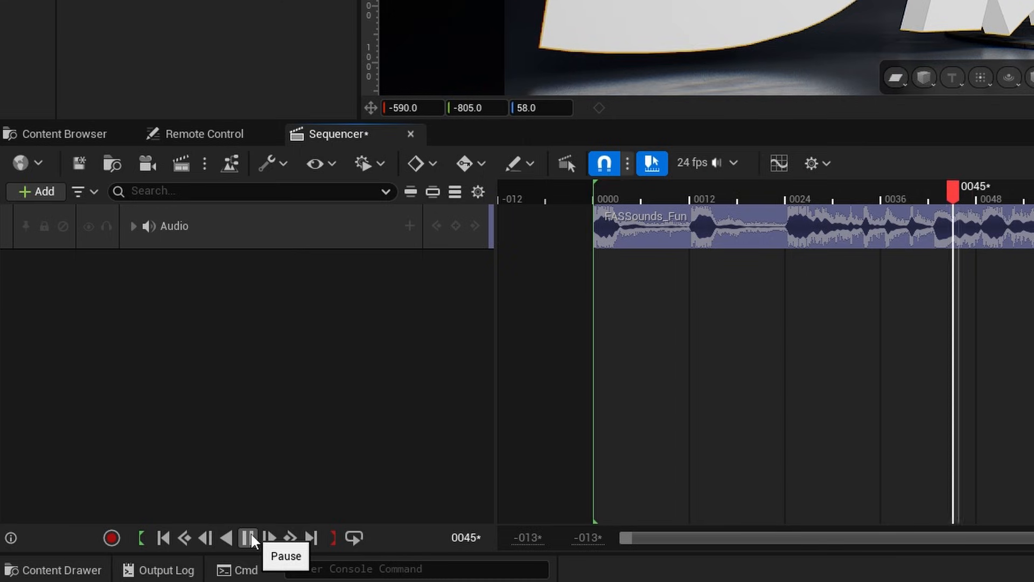
pyautogui.click(251, 533)
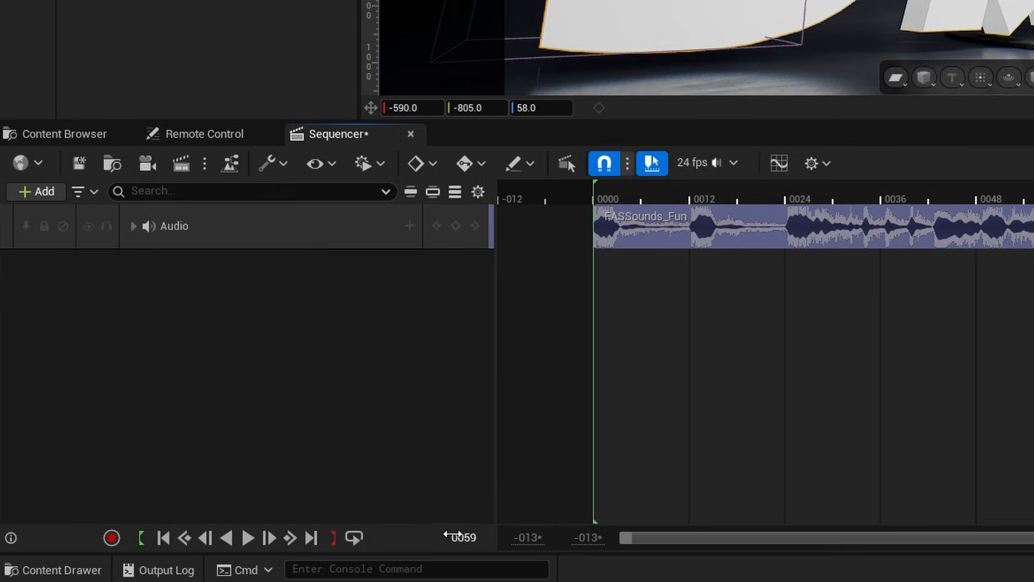
# Set the end of the sequence's playback range to frame 300.
pyautogui.click(462, 537)
pyautogui.write('300')
pyautogui.press('Return')
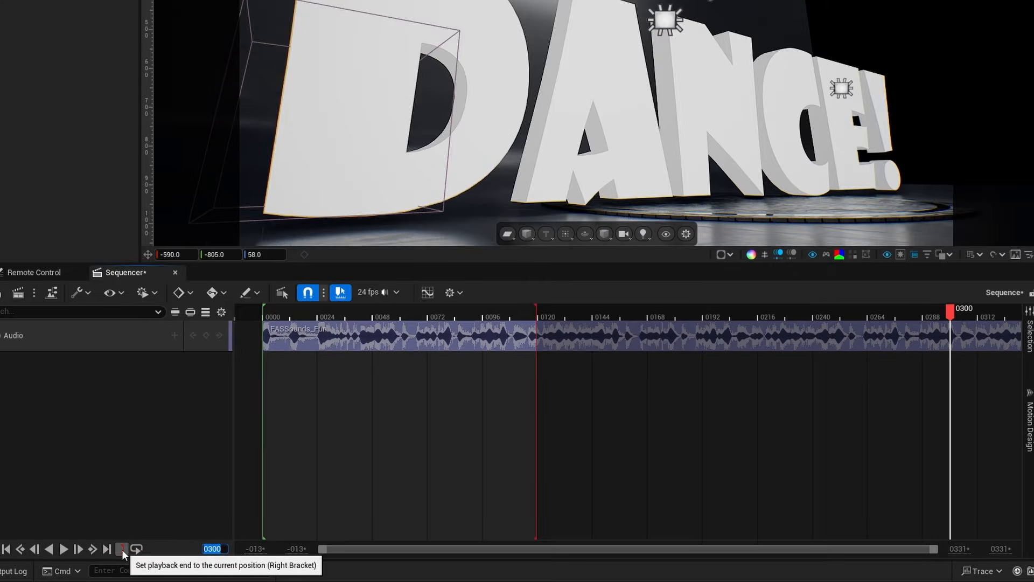
pyautogui.click(122, 550)
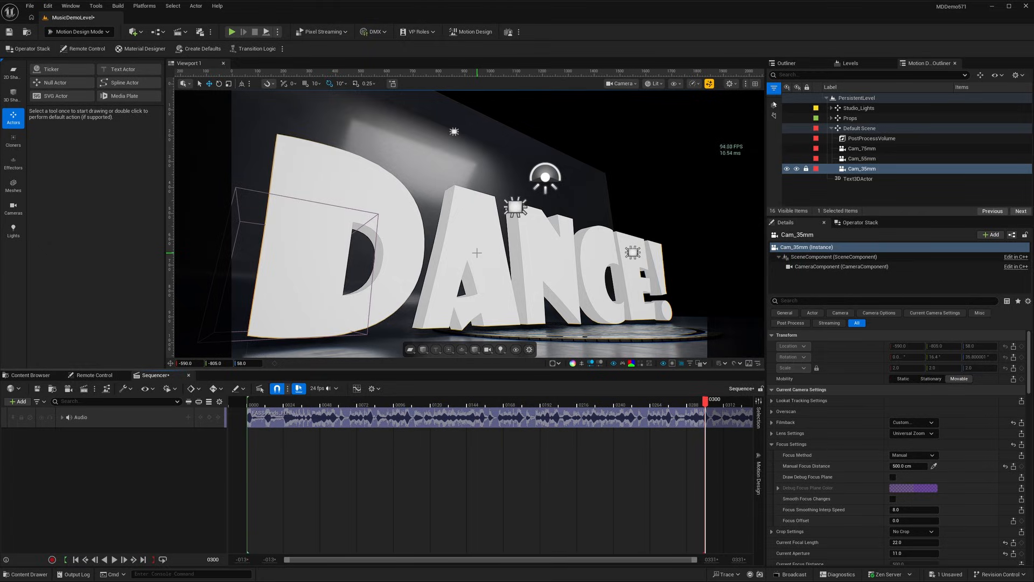
# Show the Operator Stack, and switch to the FunFunk timeline in DaVinci Resolve.
pyautogui.click(854, 222)
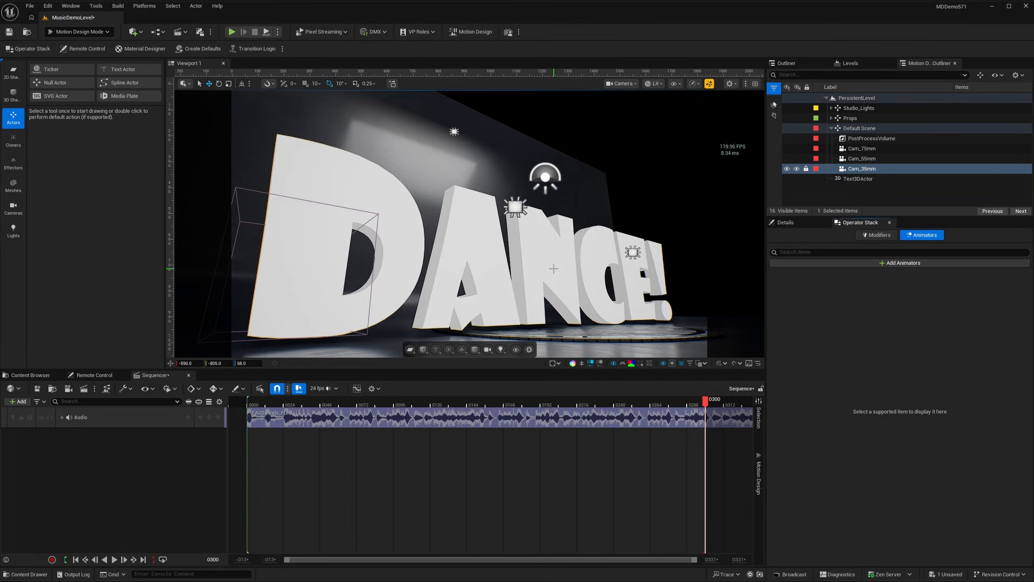
pyautogui.hotkey('alt', 'Tab')
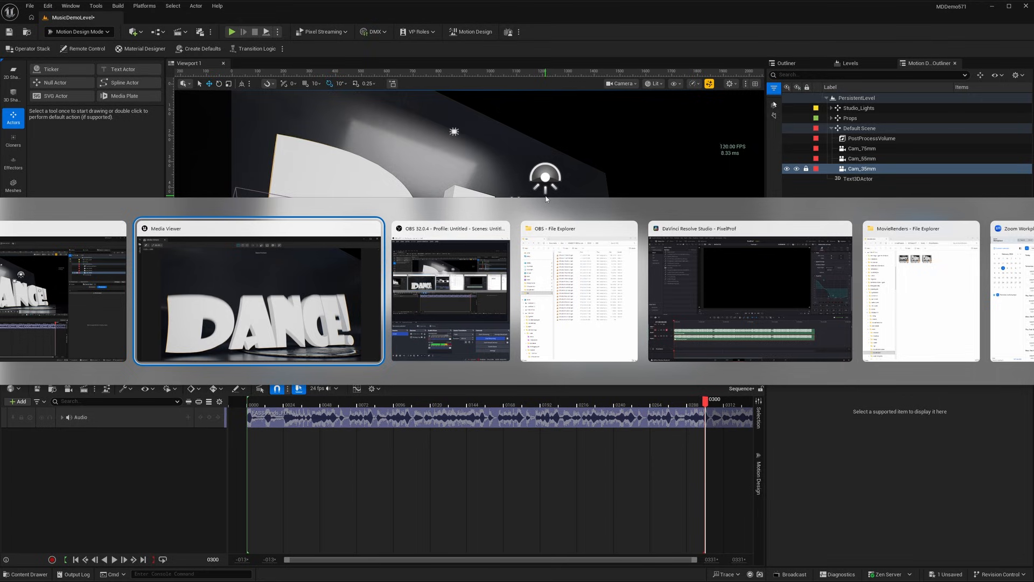
pyautogui.hotkey('alt', 'Tab')
pyautogui.hotkey('alt', 'Tab')
pyautogui.hotkey('alt', 'Tab')
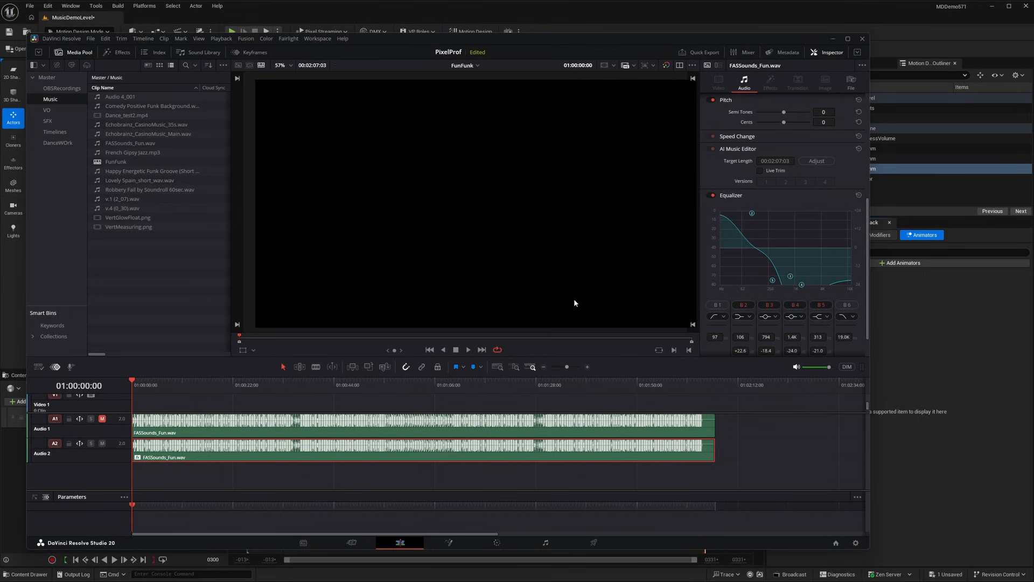
# Listen to the opening of the Audio 1 track with Audio 2 muted, and return the playhead to the start.
pyautogui.click(102, 443)
pyautogui.click(102, 419)
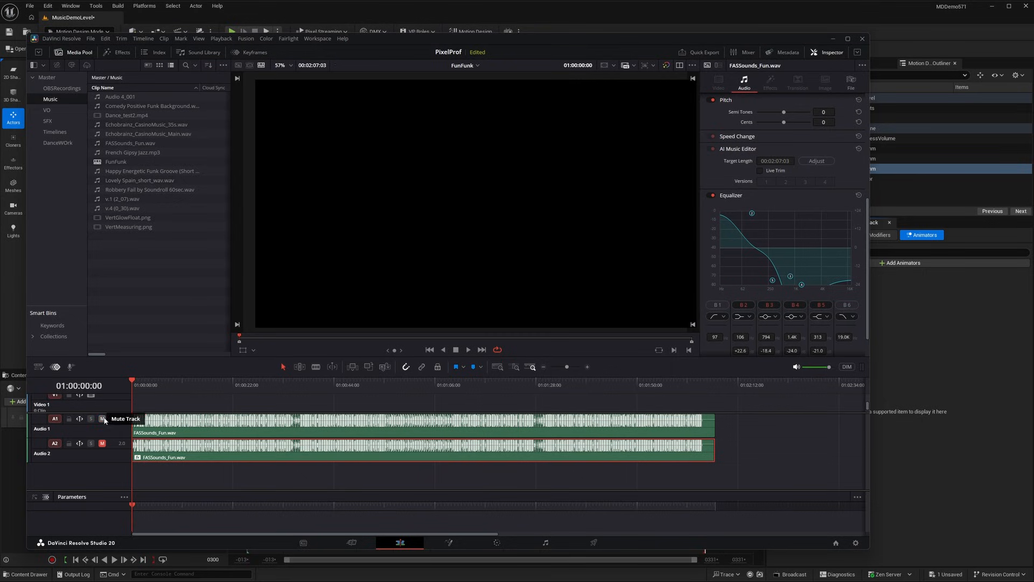
pyautogui.click(468, 349)
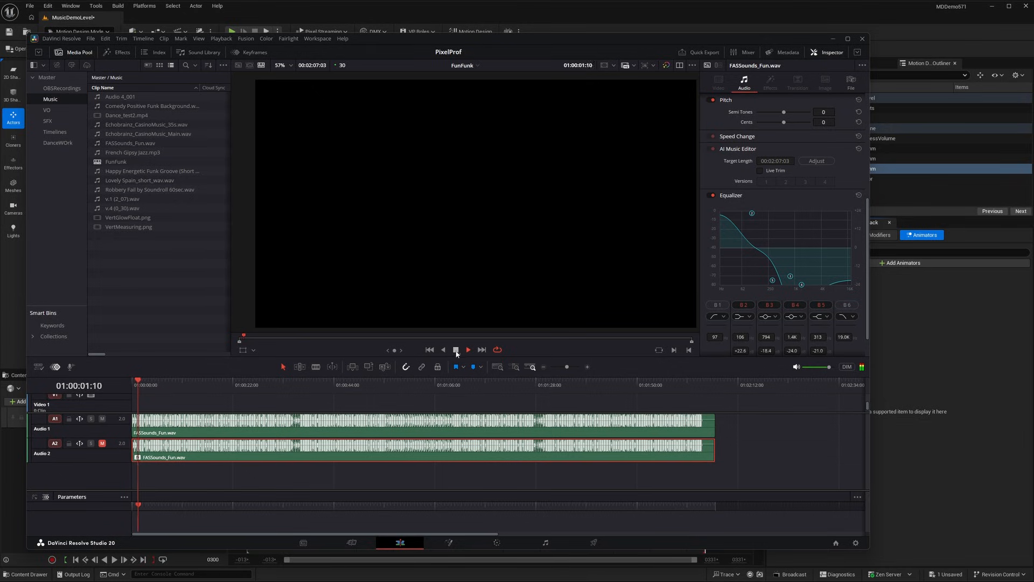
pyautogui.click(456, 350)
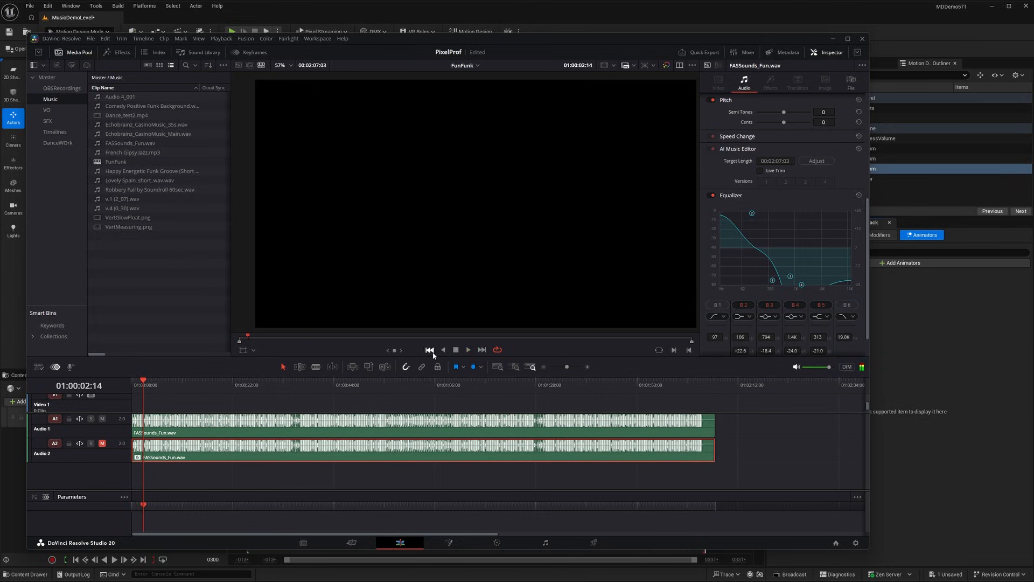
pyautogui.click(429, 350)
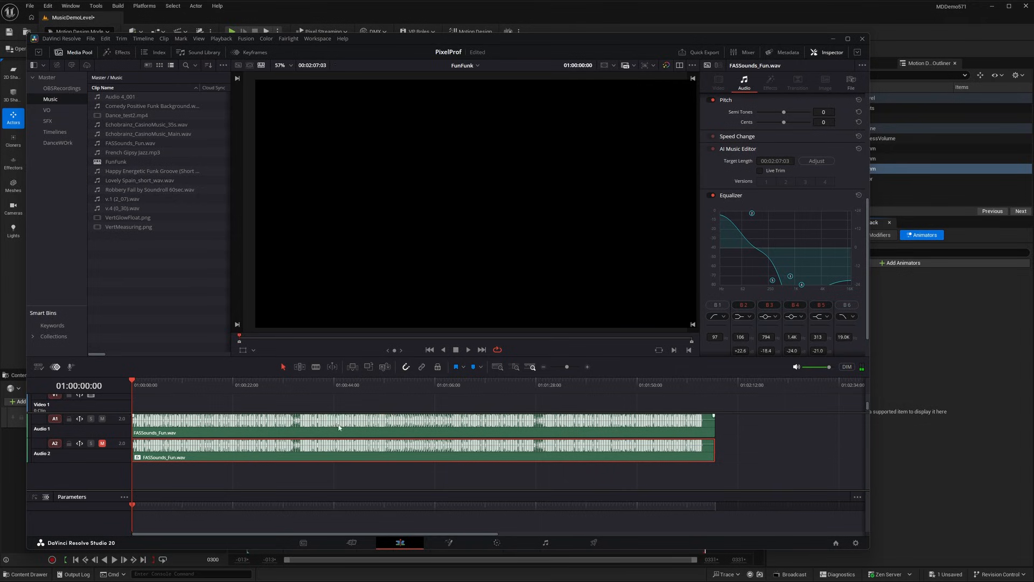
# Mute Audio 1, unmute Audio 2, and examine the AI Music Remixer and Equalizer settings of its FASSounds_Fun.wav clip.
pyautogui.scroll(5, 777, 180)
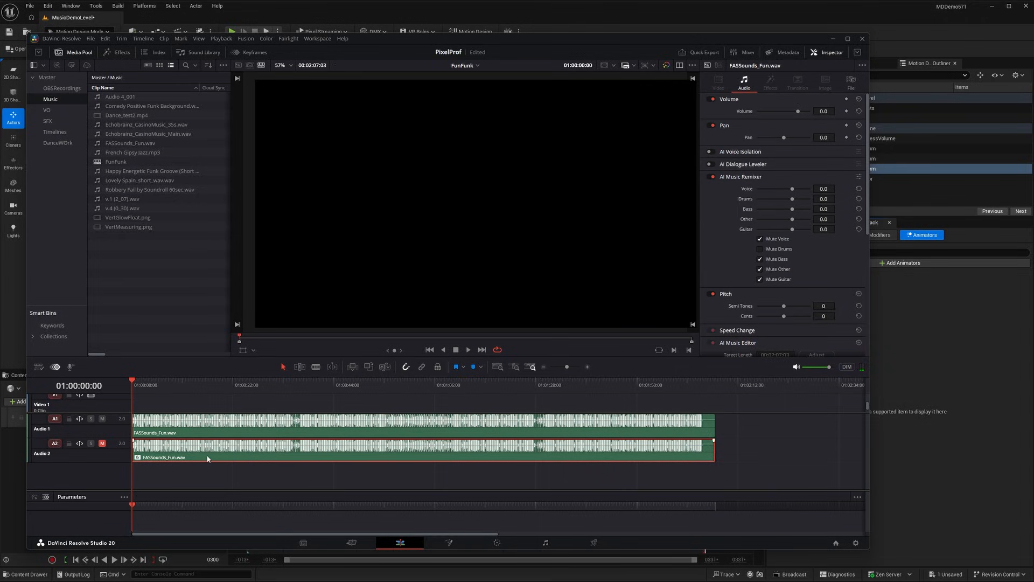
pyautogui.click(102, 419)
pyautogui.click(102, 443)
pyautogui.scroll(-5, 742, 206)
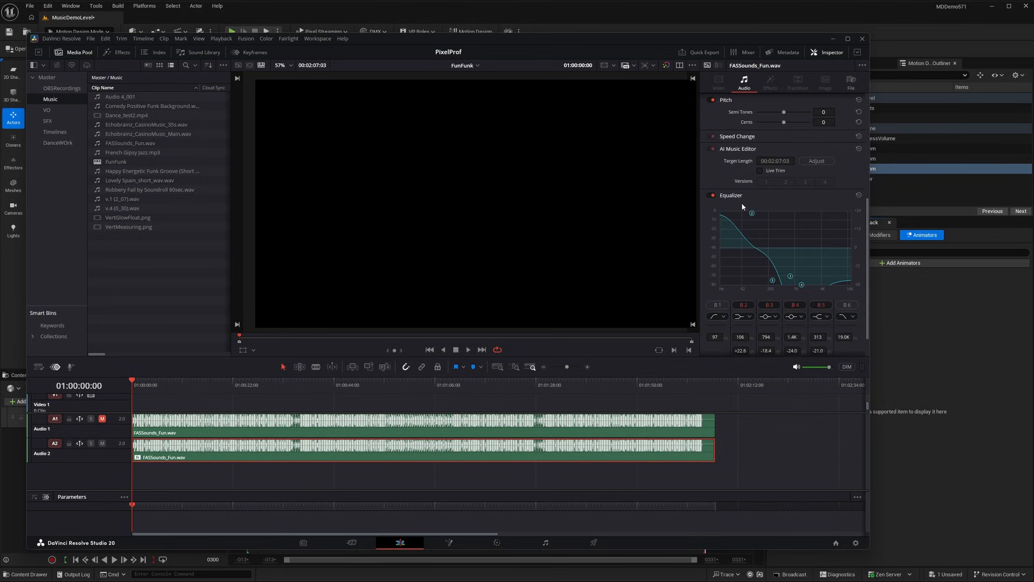
pyautogui.scroll(-1, 732, 216)
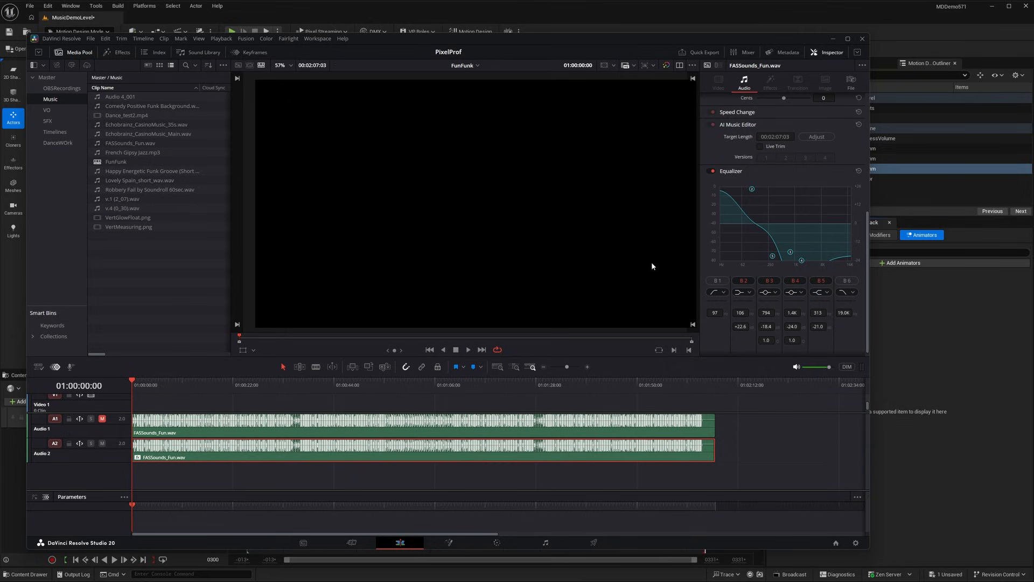
# Play the opening seconds of the Audio 2 track, and switch back to the Unreal Editor.
pyautogui.click(469, 350)
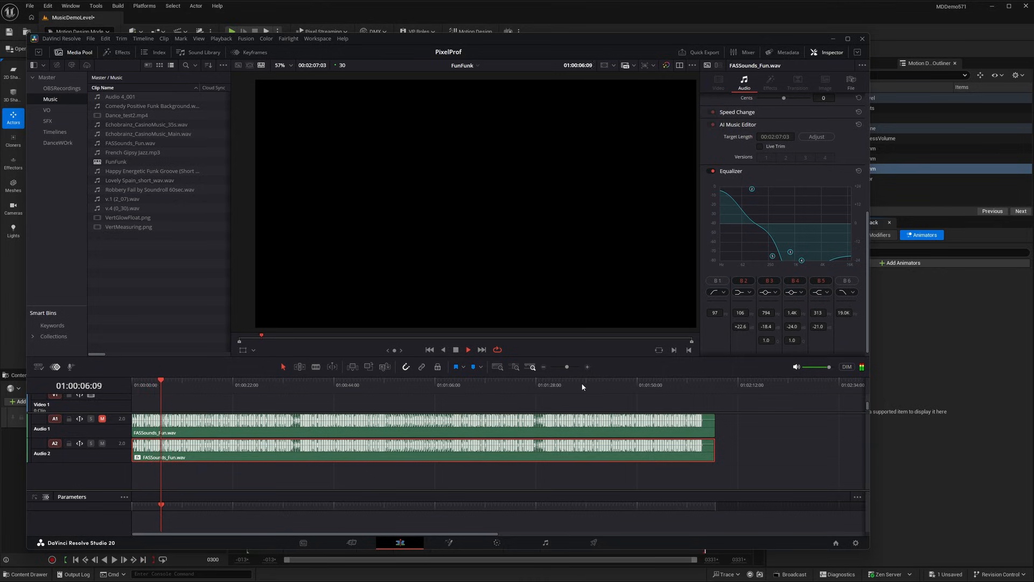
pyautogui.click(455, 350)
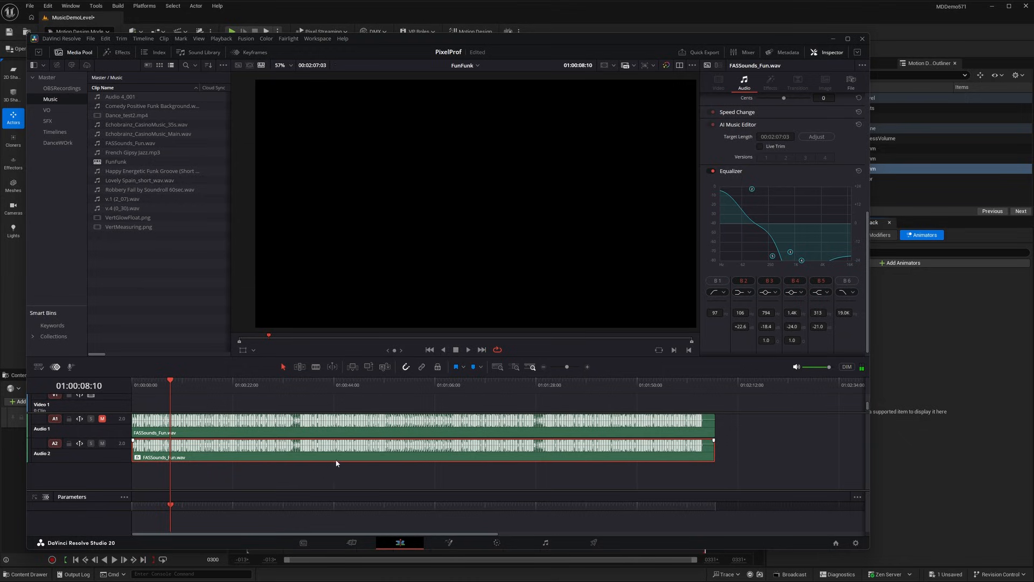
pyautogui.click(907, 341)
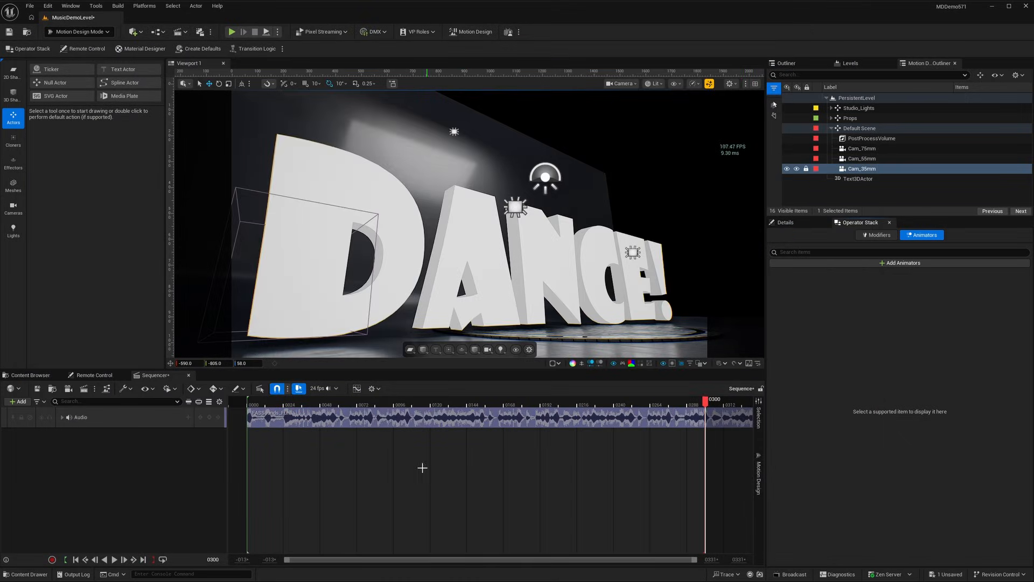
# Look at the FASSounds_Fun_drums sound wave among the Music folder's assets, and return to the sequence.
pyautogui.click(32, 375)
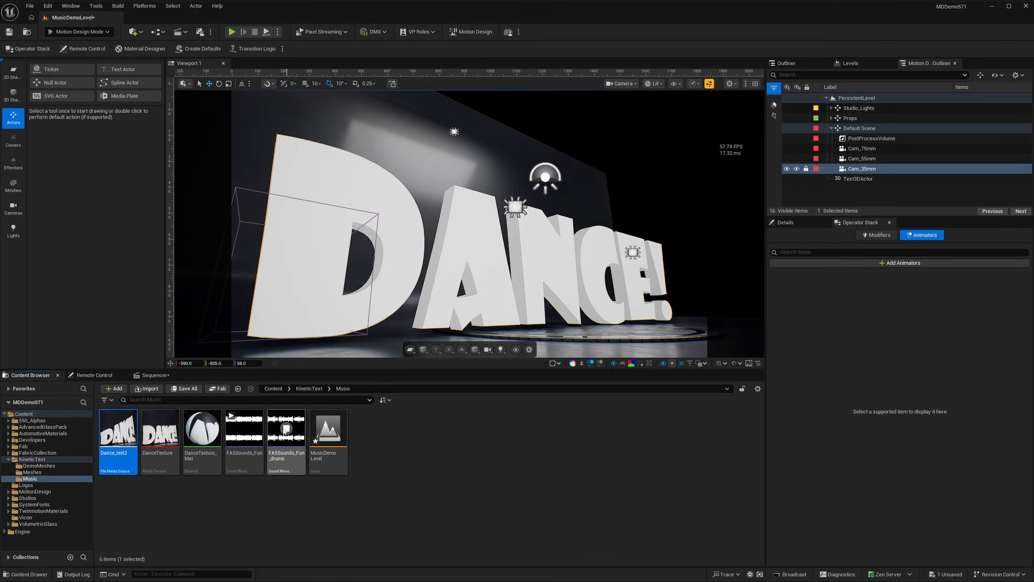
pyautogui.moveTo(285, 430)
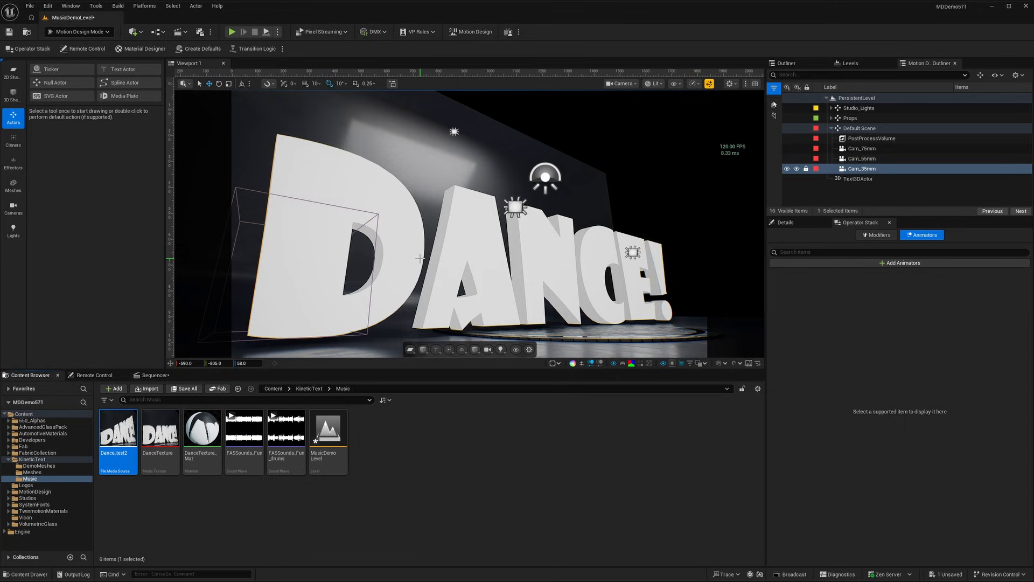
pyautogui.click(155, 375)
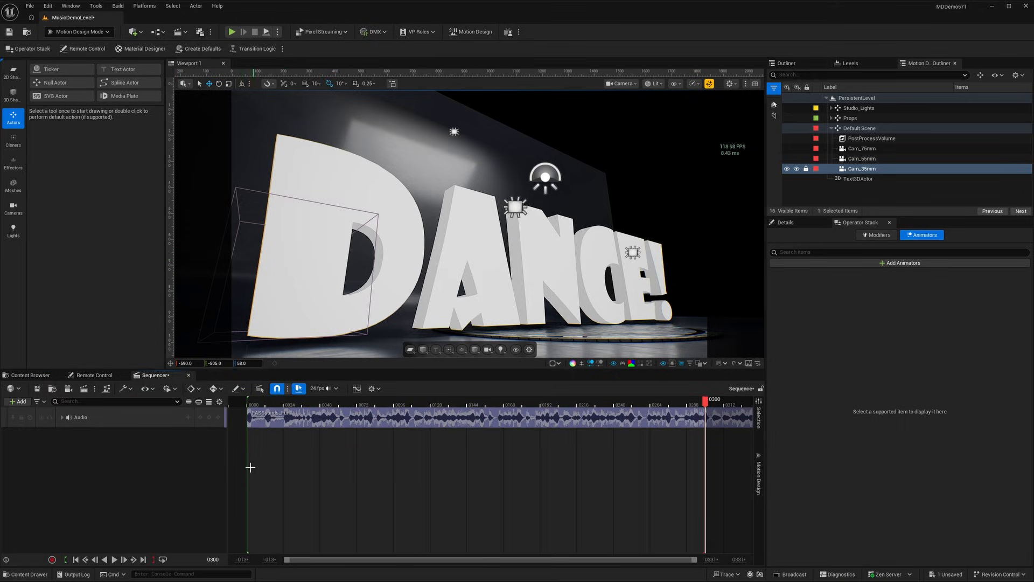
# Add a SoundWave animator to the Text3DActor.
pyautogui.click(858, 178)
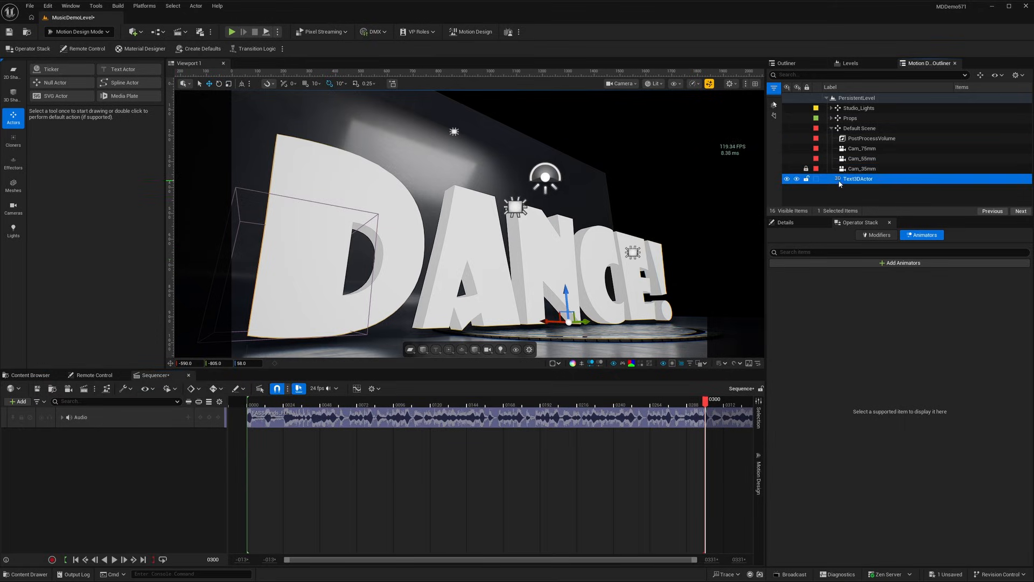
pyautogui.click(884, 264)
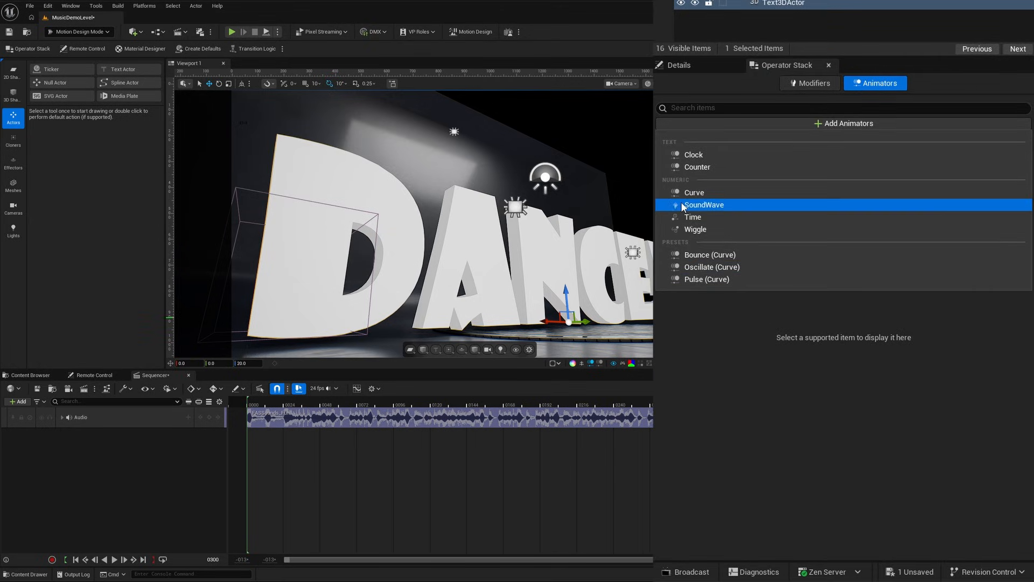
pyautogui.click(681, 205)
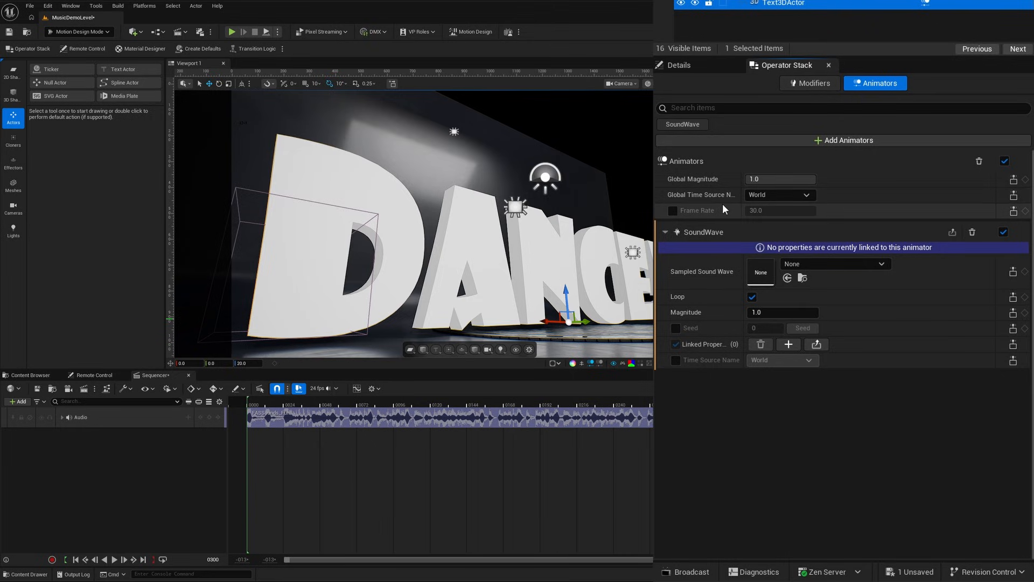
# Set the animators' global time source to Sequencer, create its track, and return the playhead to frame 0.
pyautogui.click(796, 195)
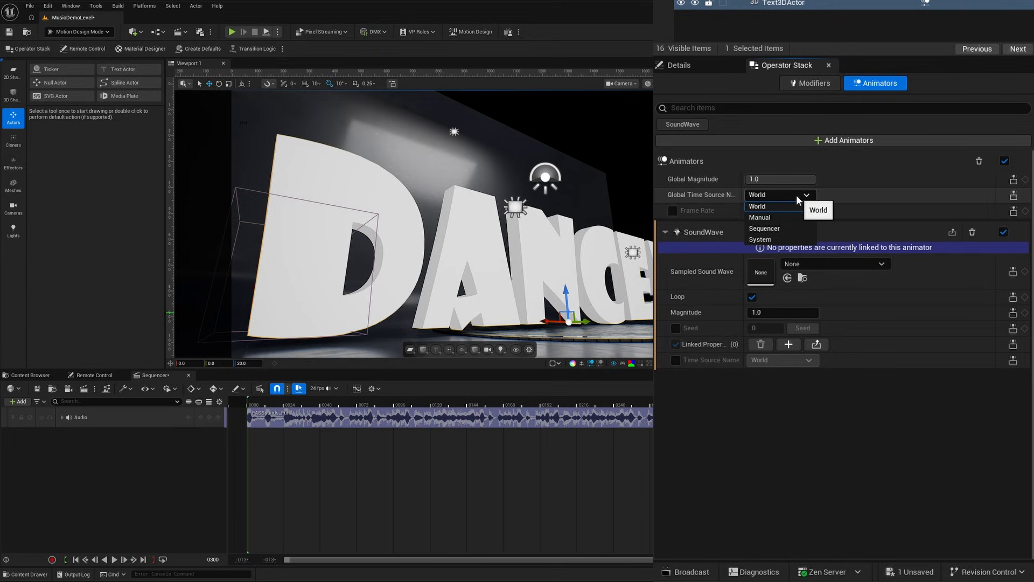
pyautogui.click(765, 228)
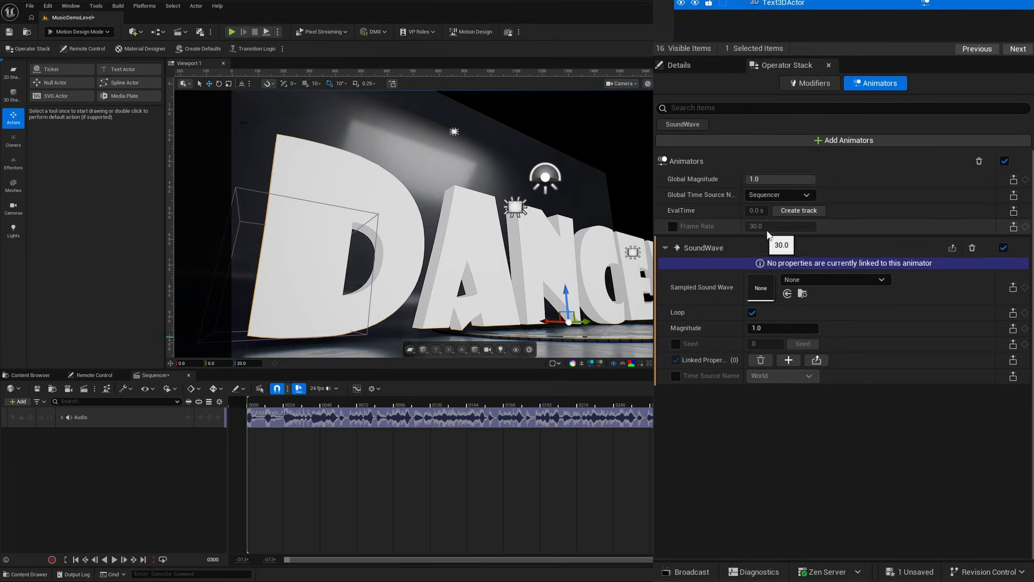
pyautogui.click(806, 211)
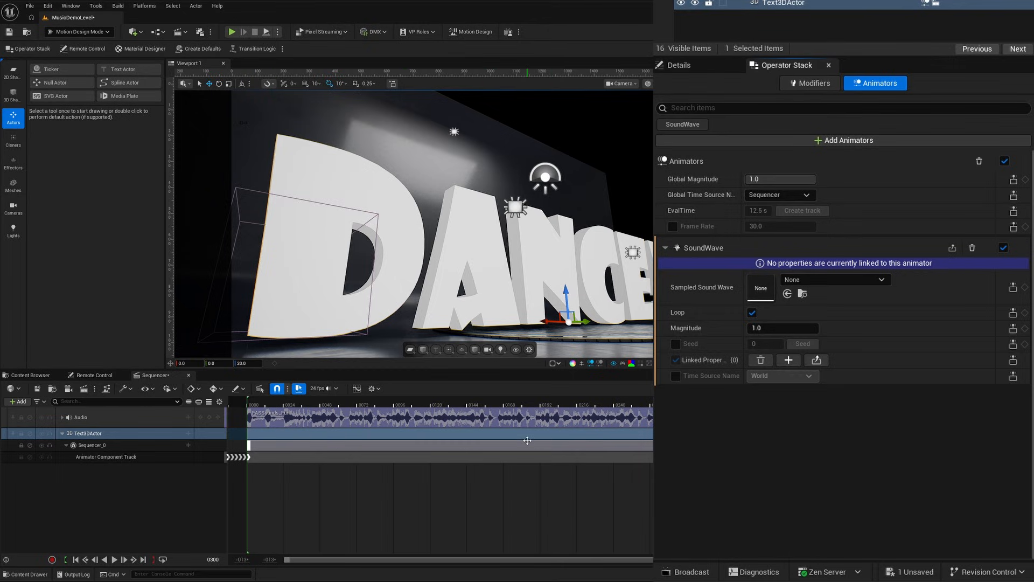
pyautogui.click(84, 560)
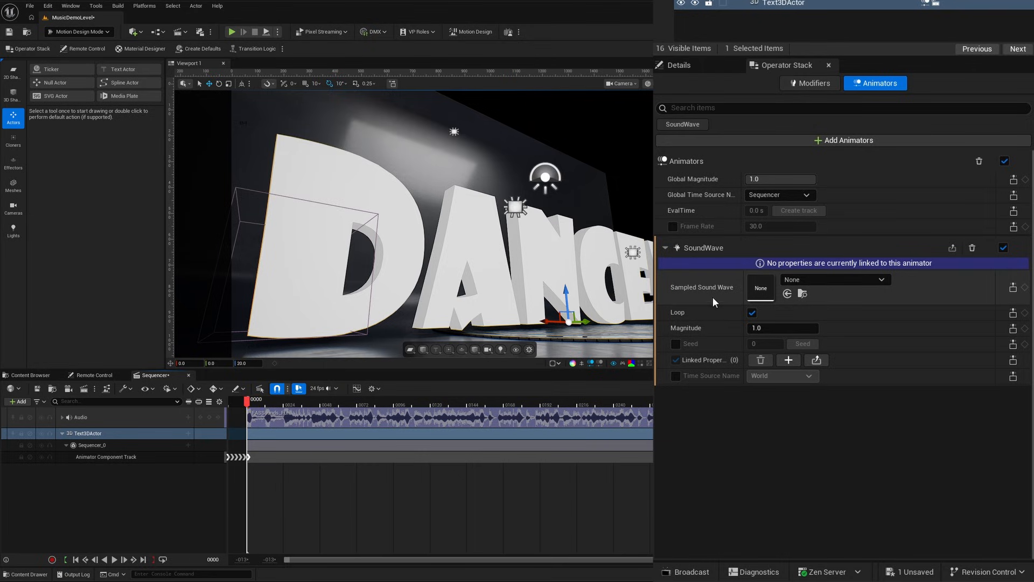
# Assign FASSounds_Fun_drums as the animator's sampled sound wave and link the RelativeScale3D (Vector) property to it.
pyautogui.click(807, 279)
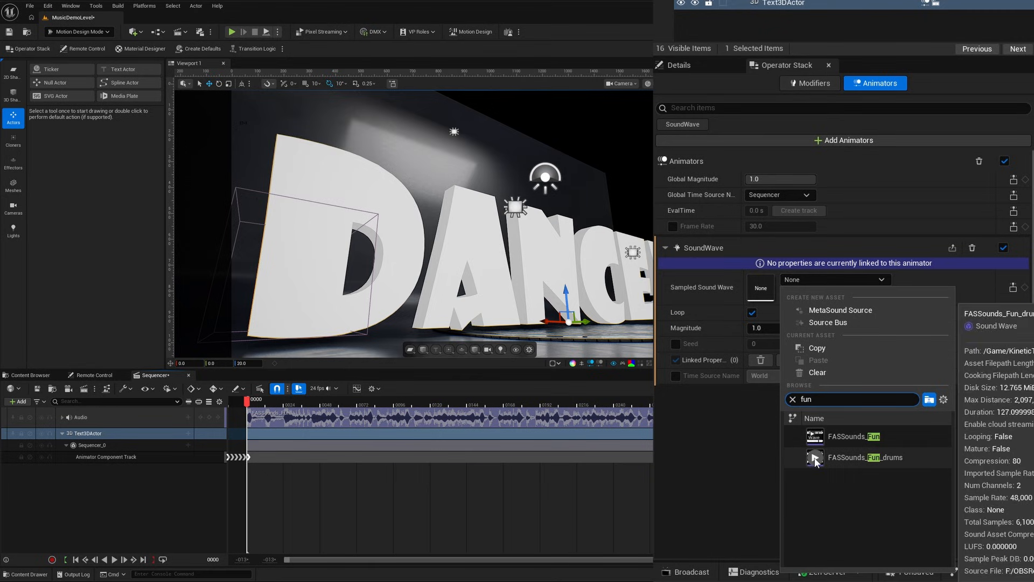
pyautogui.click(837, 458)
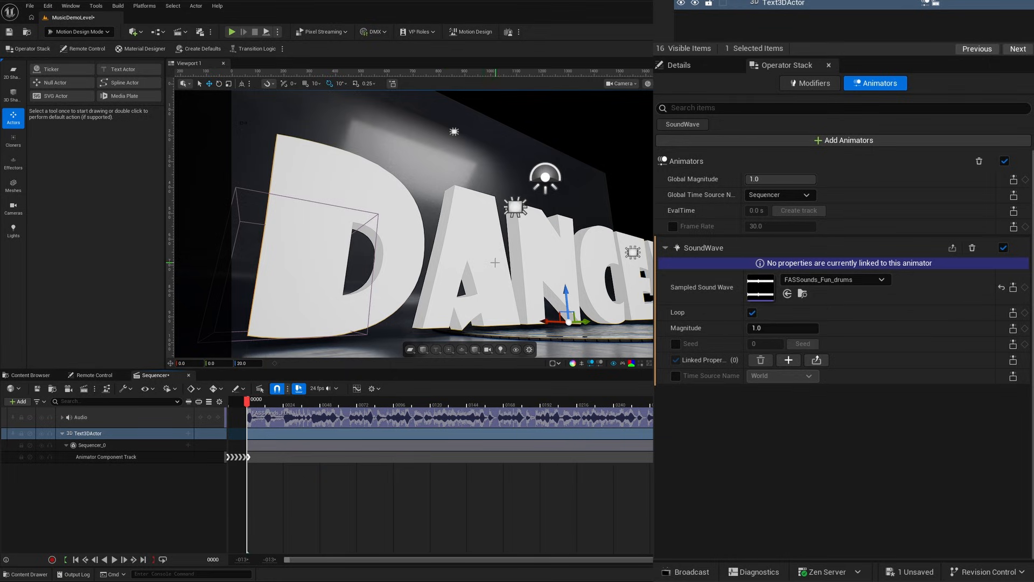
pyautogui.click(788, 360)
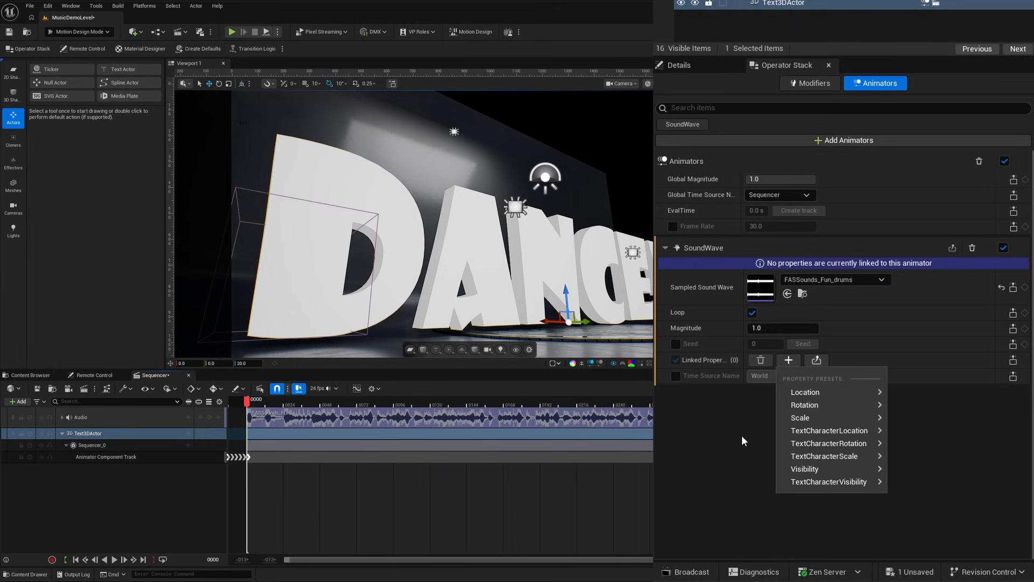
pyautogui.moveTo(794, 421)
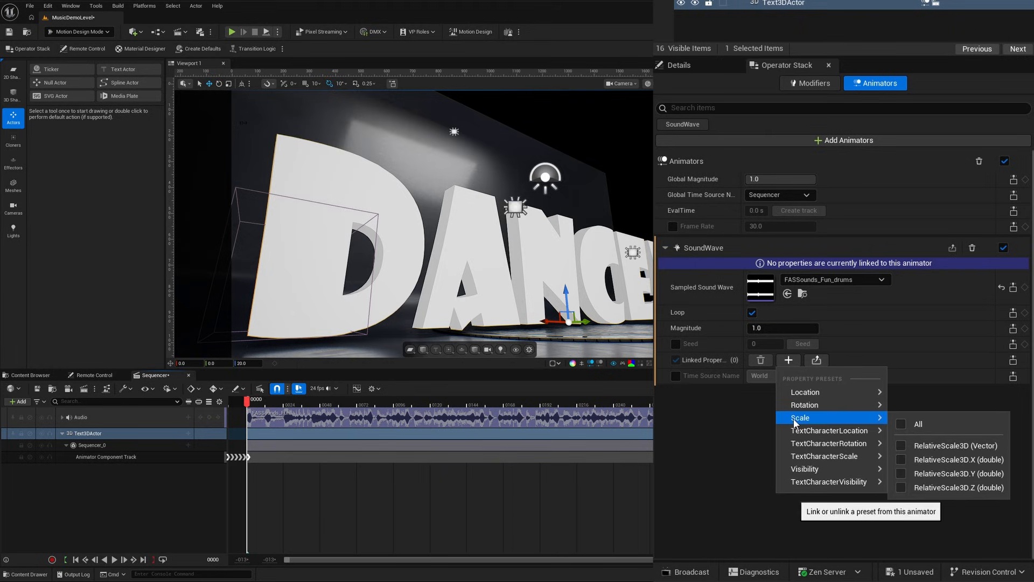
pyautogui.click(898, 445)
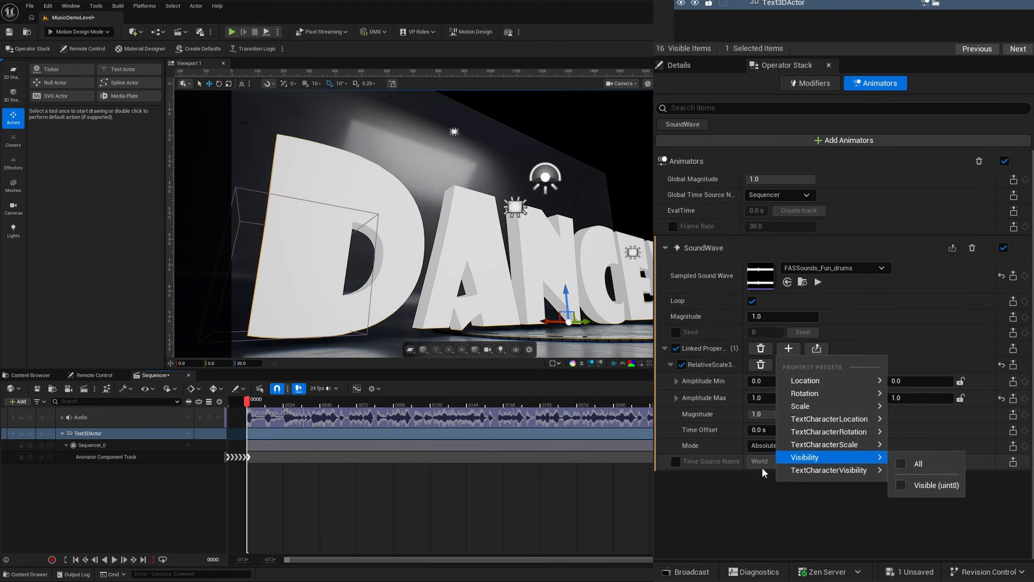
pyautogui.click(744, 498)
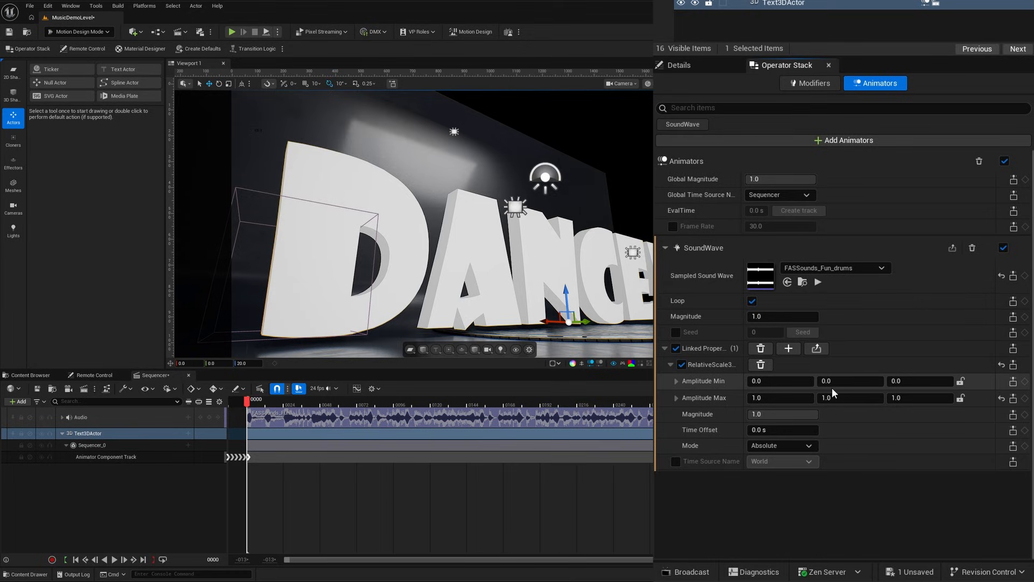
# Set the RelativeScale3D amplitude minimum to 1.0 on all three axes.
pyautogui.click(785, 381)
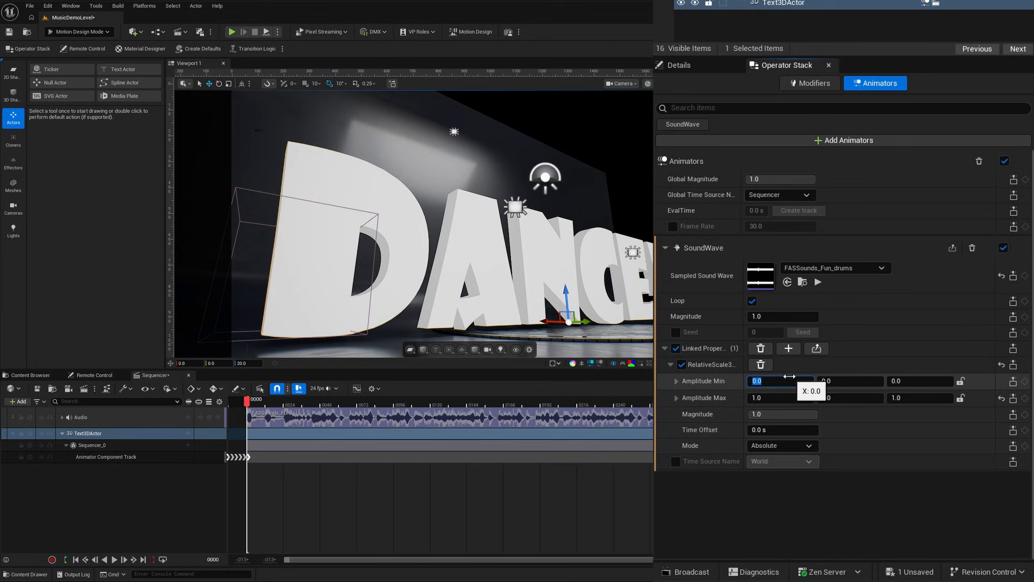
pyautogui.write('1')
pyautogui.press('Return')
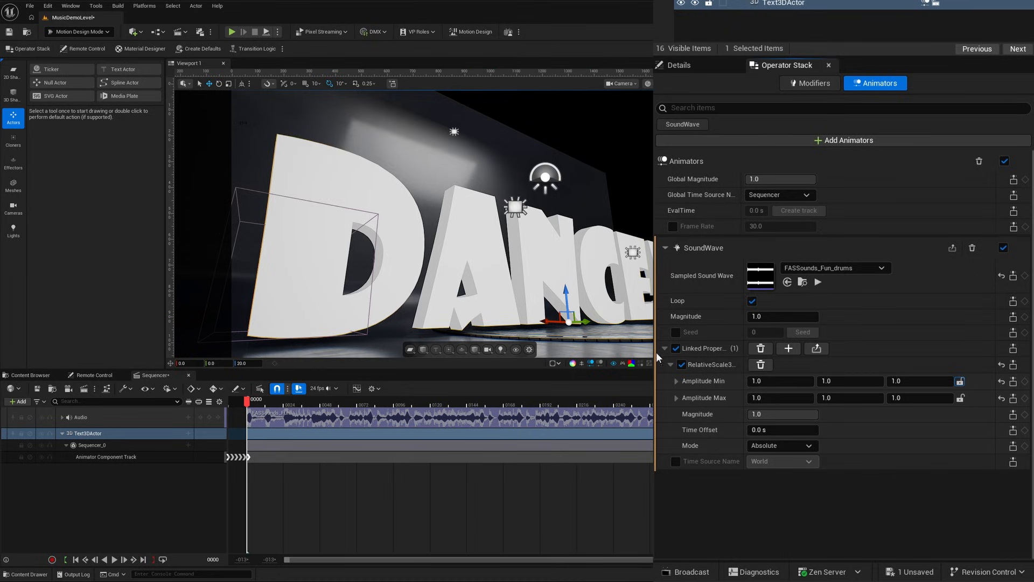
# Set the Z amplitude maximum of the text's scale to 2.0 and preview the animation with the music.
pyautogui.click(918, 397)
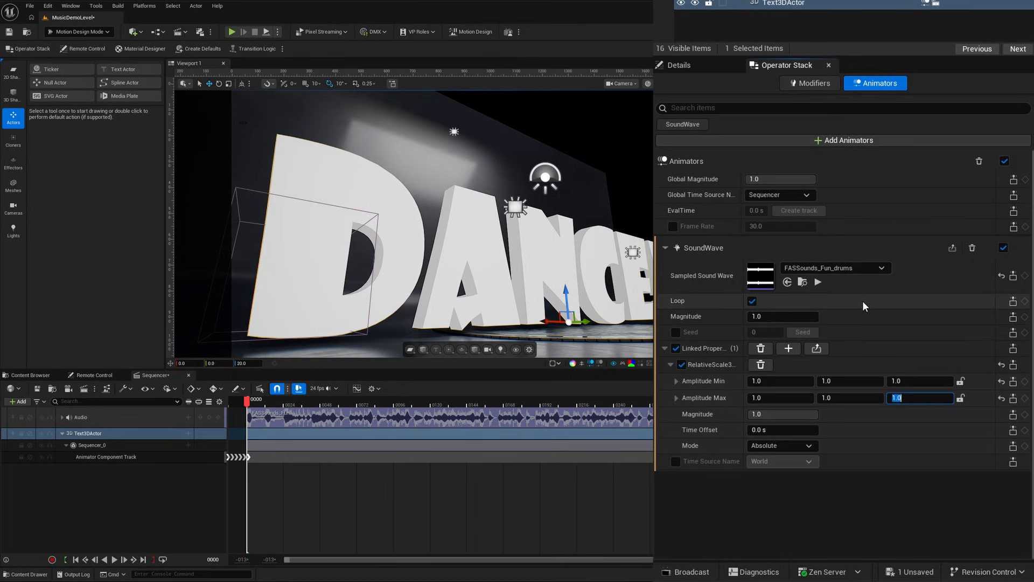
pyautogui.write('2')
pyautogui.press('Return')
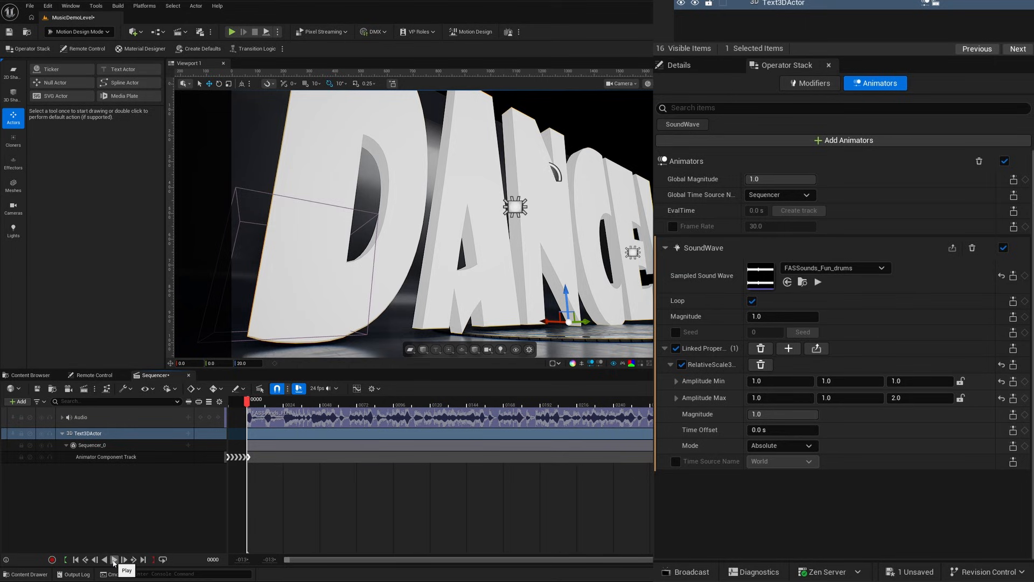
pyautogui.click(114, 560)
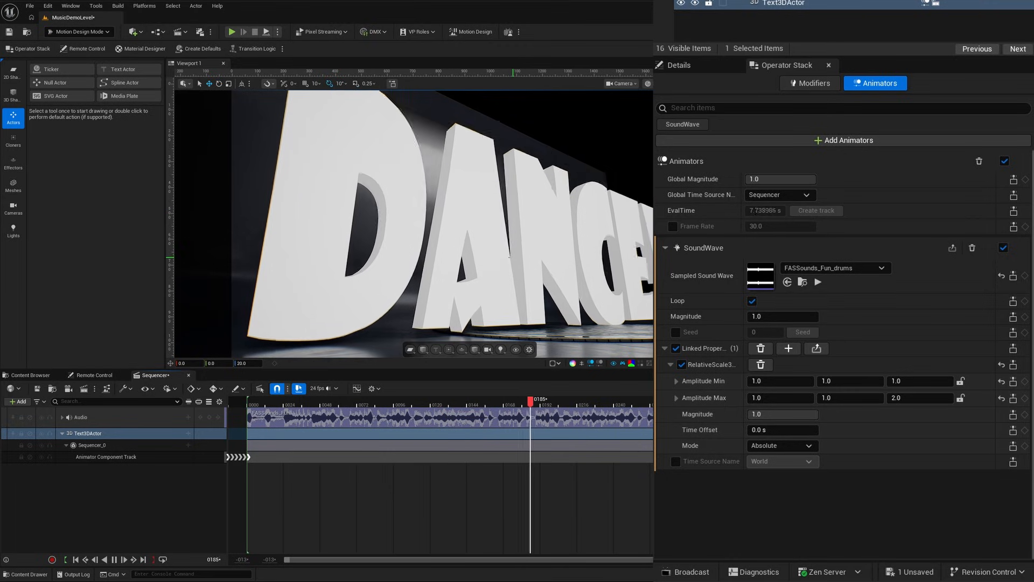
pyautogui.click(114, 560)
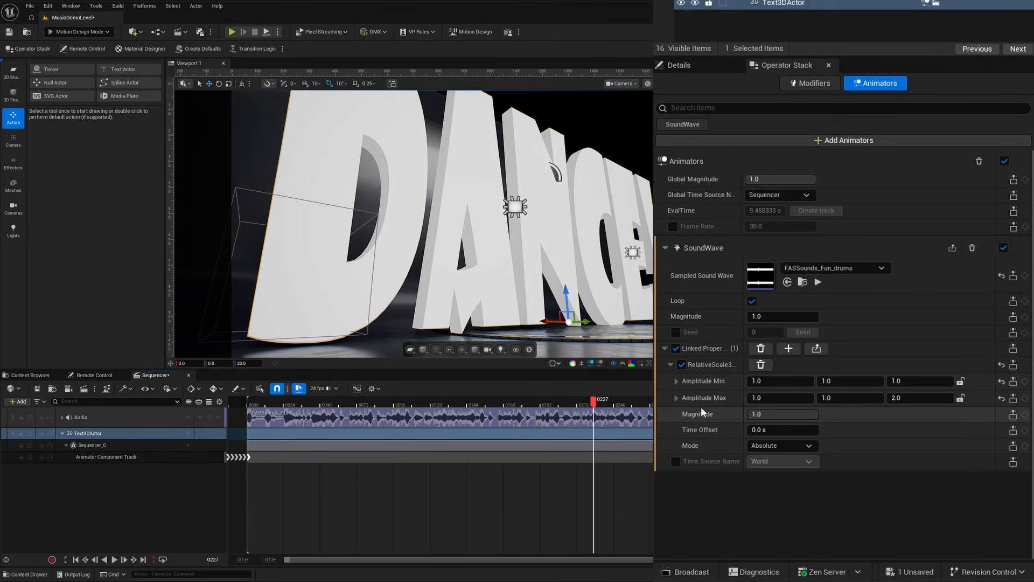
# Invert the Z scale range by setting the amplitude minimum to 2.0 and the amplitude maximum to 1.0.
pyautogui.click(916, 381)
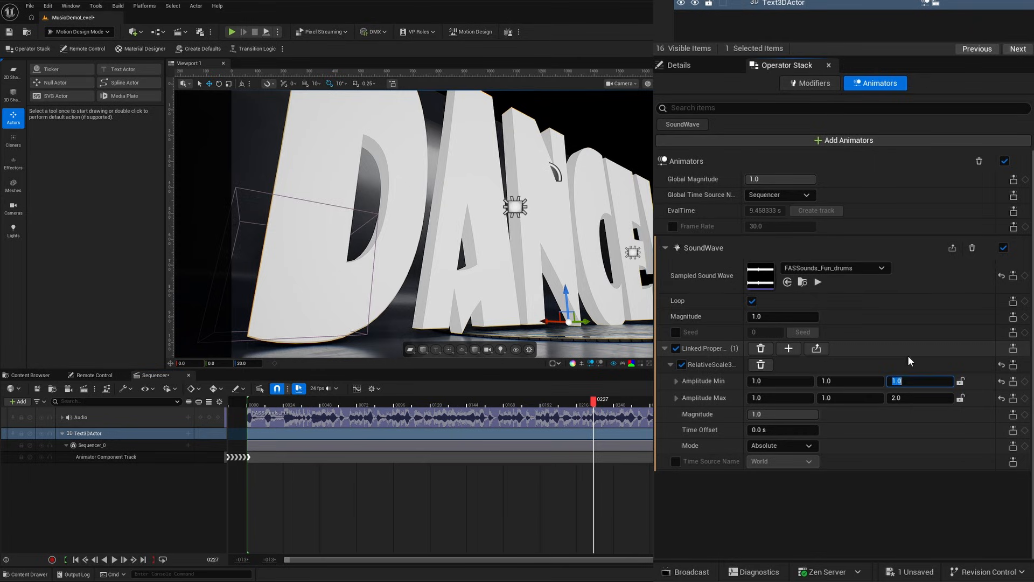
pyautogui.write('2')
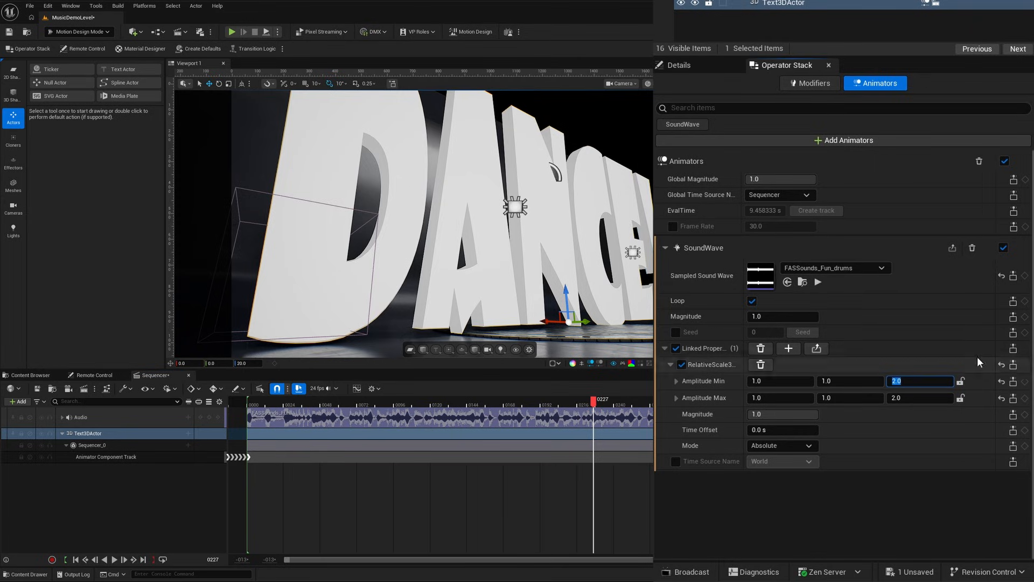
pyautogui.press('Return')
pyautogui.click(917, 401)
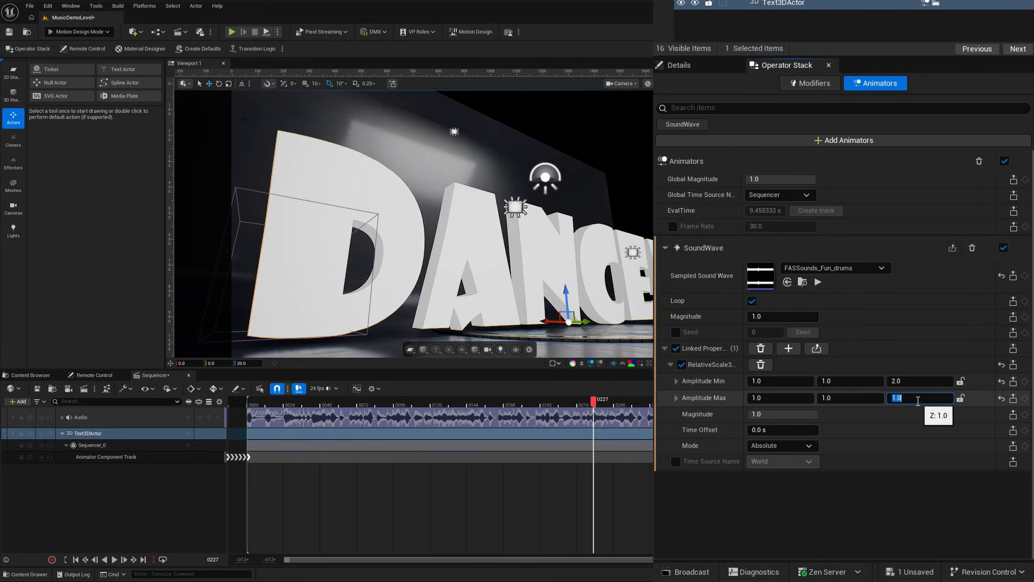
pyautogui.press('Escape')
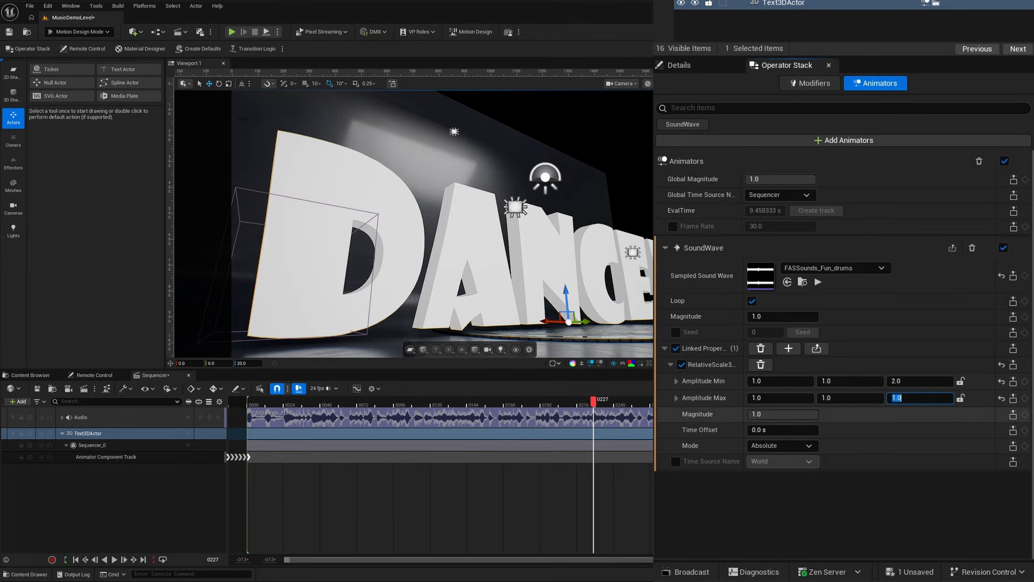
# Preview the drum-driven text animation from the start of the sequence, stop playback, and save the level.
pyautogui.click(76, 559)
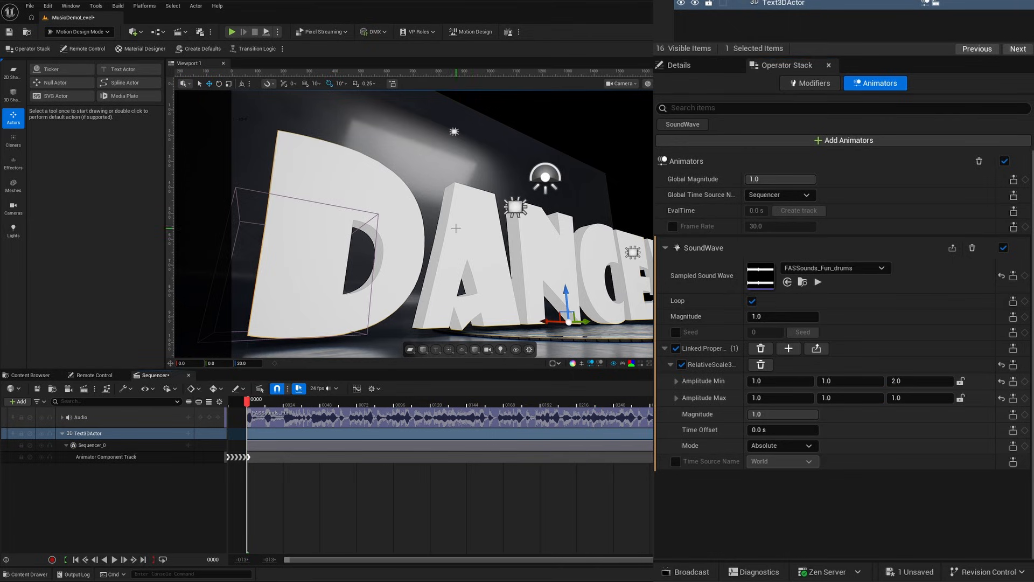
pyautogui.click(113, 559)
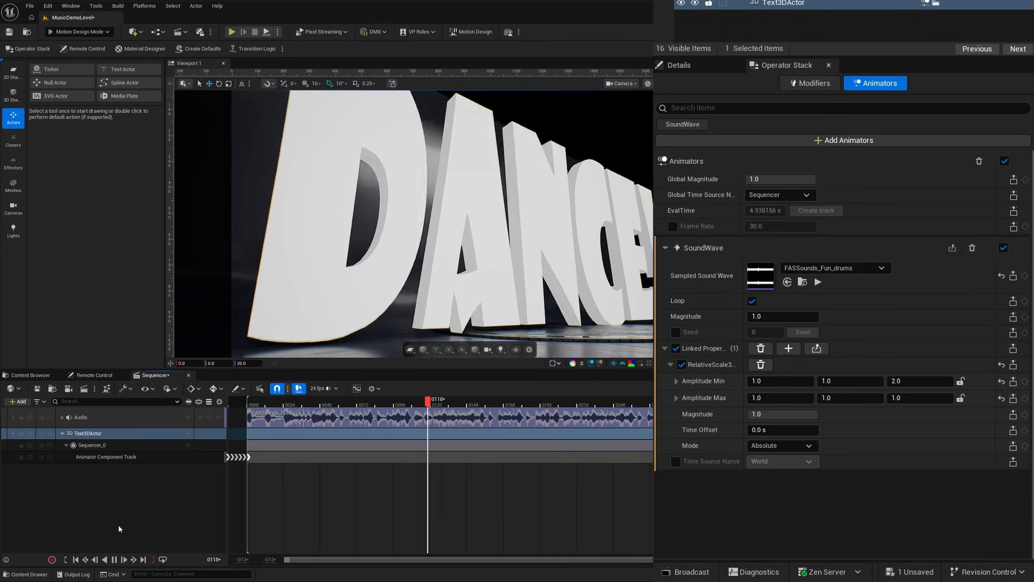
pyautogui.press('space')
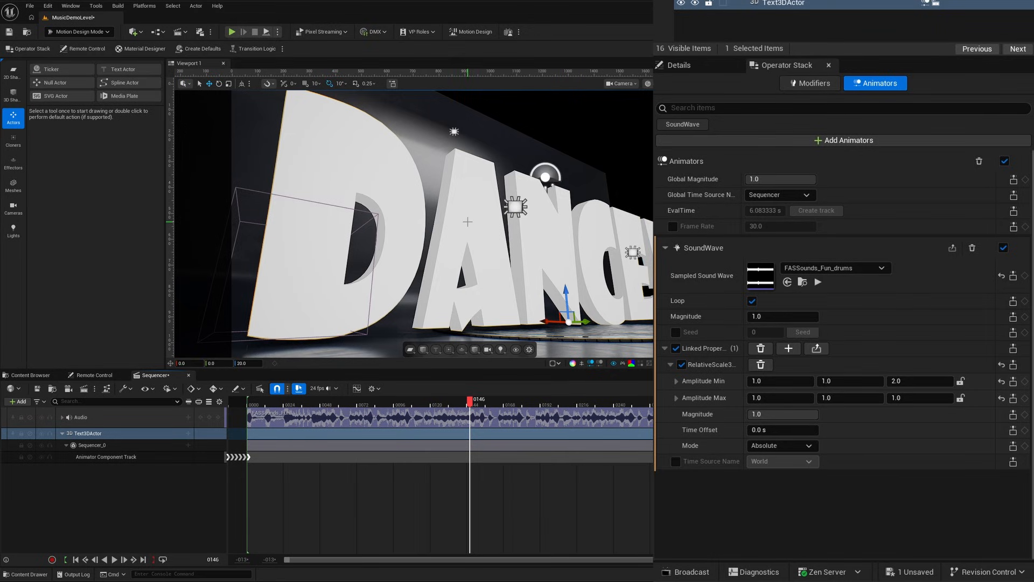
pyautogui.hotkey('ctrl', 's')
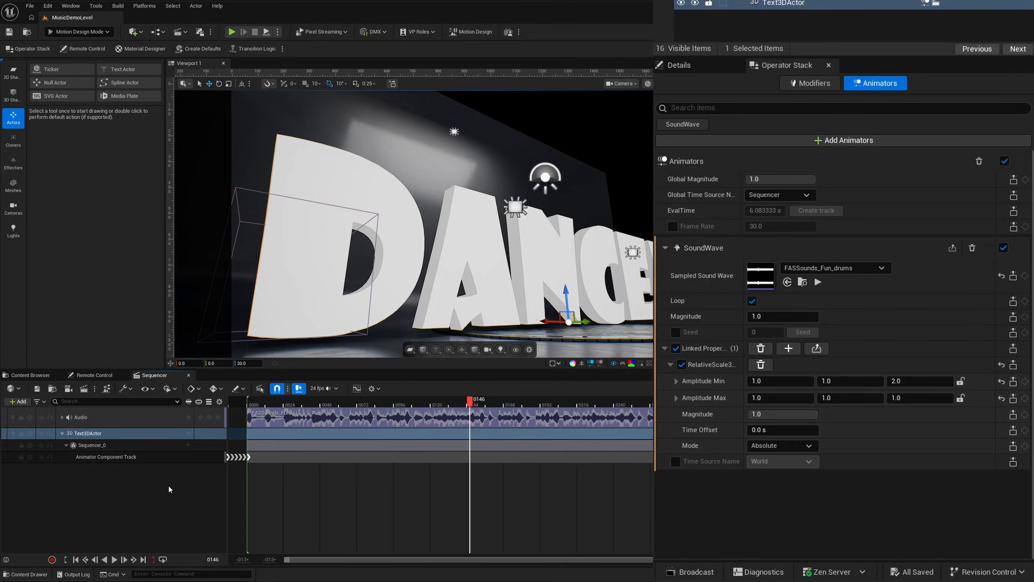
# Return the playhead to frame 0 and add Dynamic Mesh Converter, Subdivide and Bend modifiers to the Text3DActor.
pyautogui.click(75, 559)
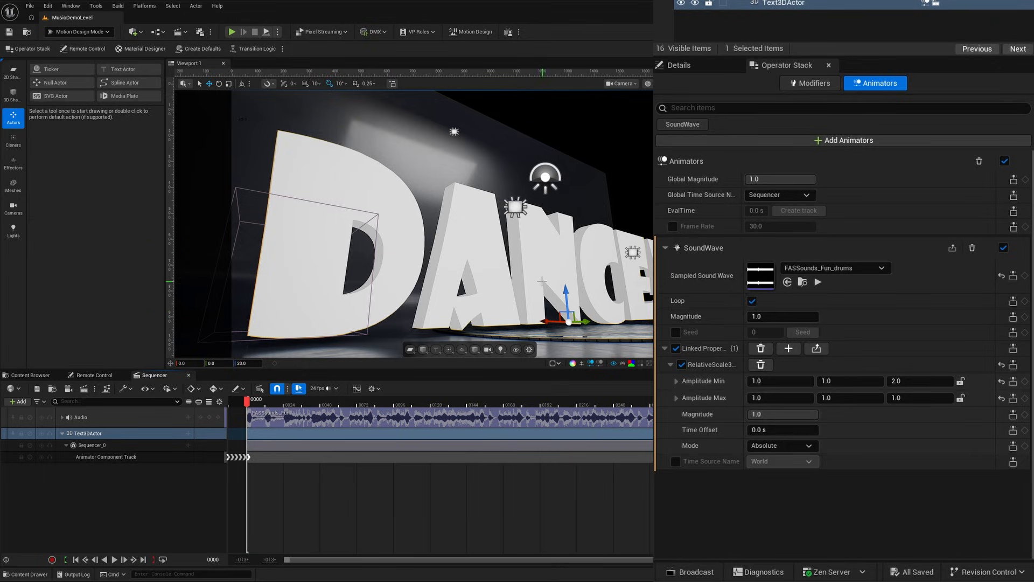
pyautogui.click(802, 81)
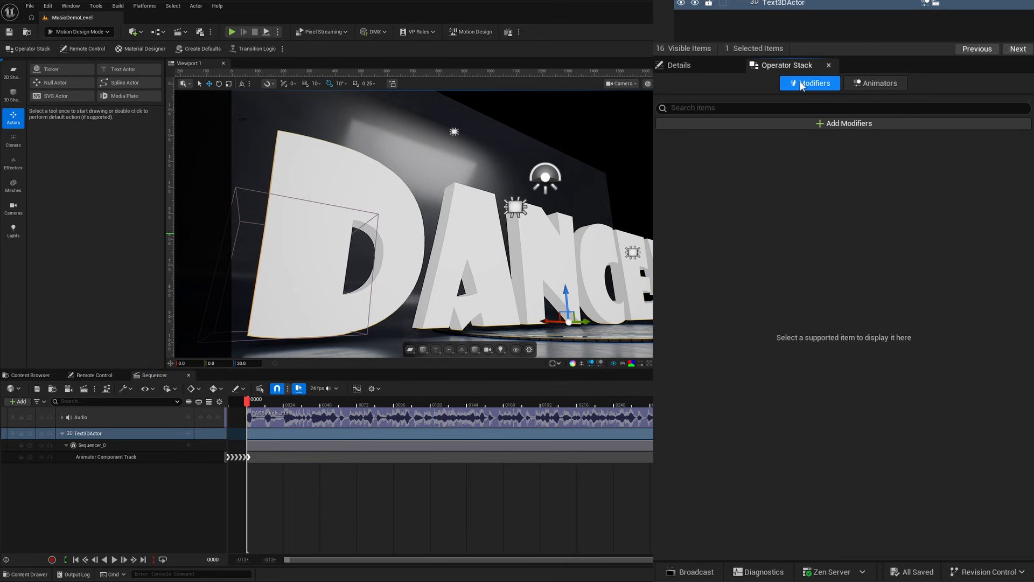
pyautogui.click(818, 124)
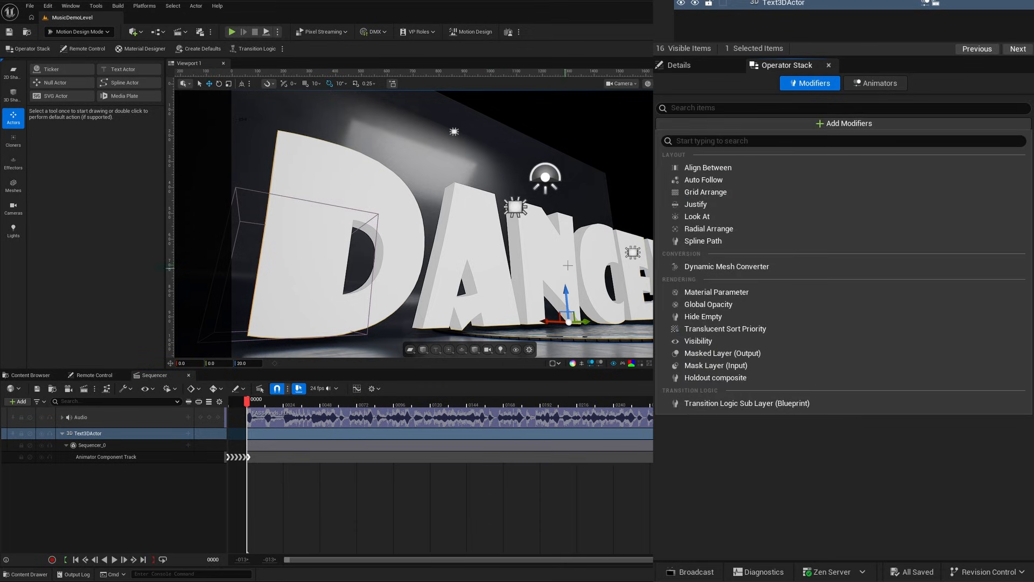
pyautogui.click(718, 269)
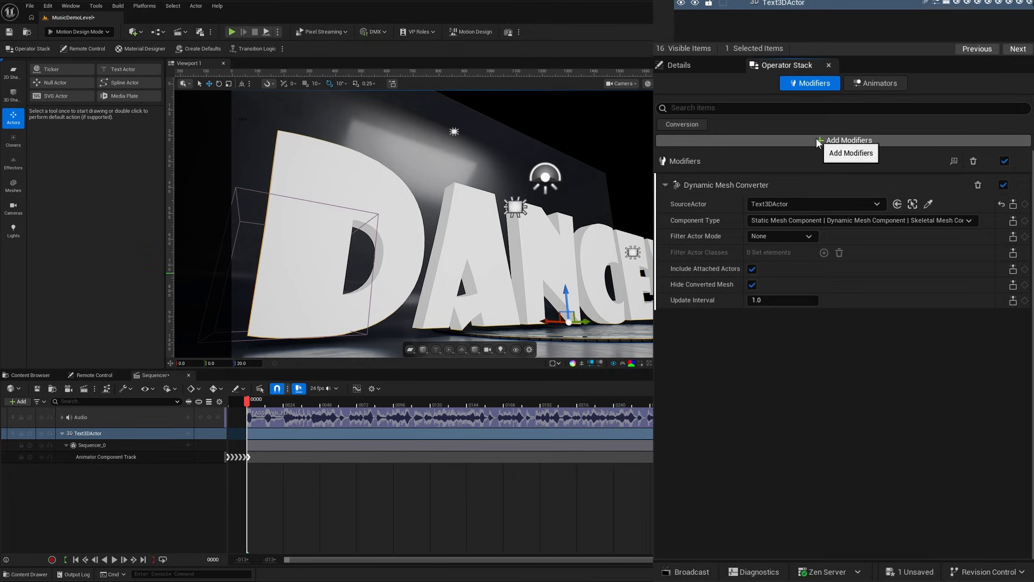
pyautogui.click(822, 141)
pyautogui.click(693, 284)
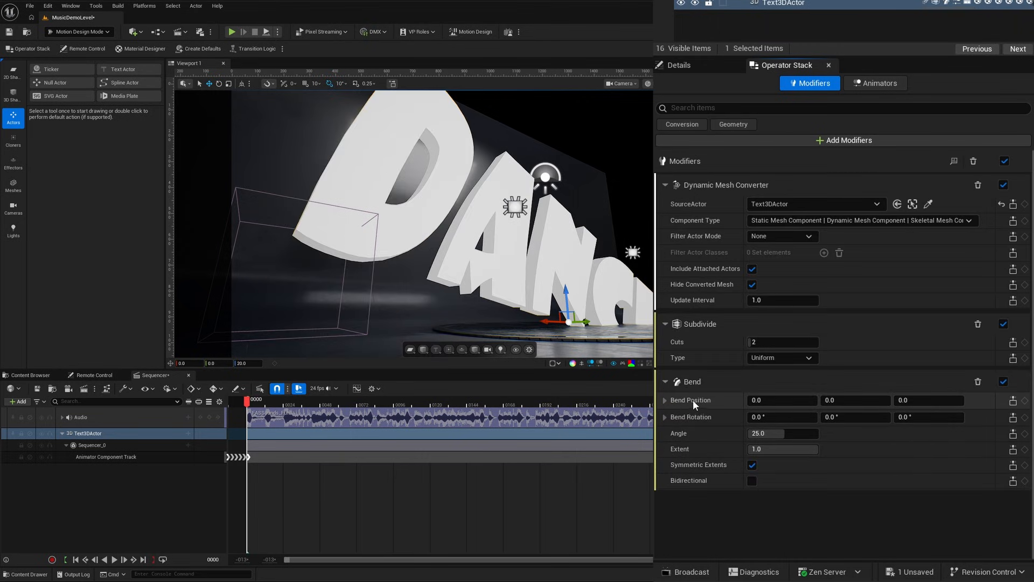
# Set the Bend modifier's Z position to 200 and its angle to 15.
pyautogui.click(929, 399)
pyautogui.write('200')
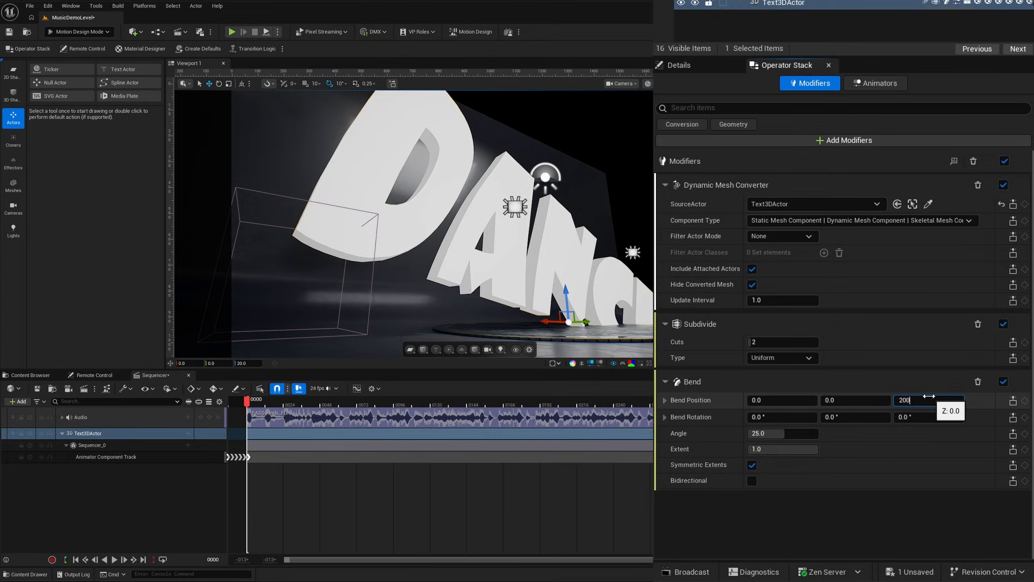
pyautogui.press('Return')
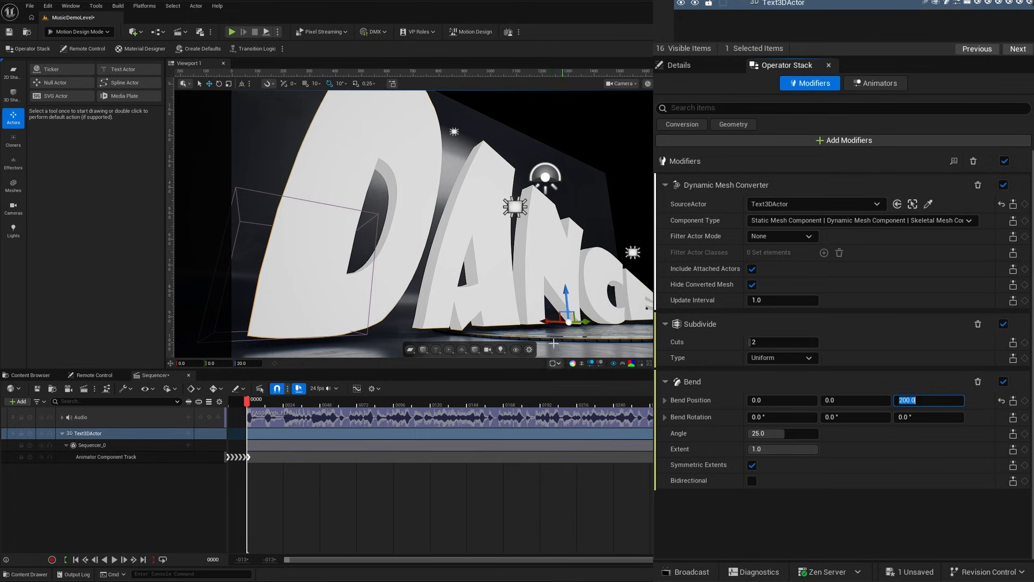
pyautogui.click(766, 434)
pyautogui.write('15')
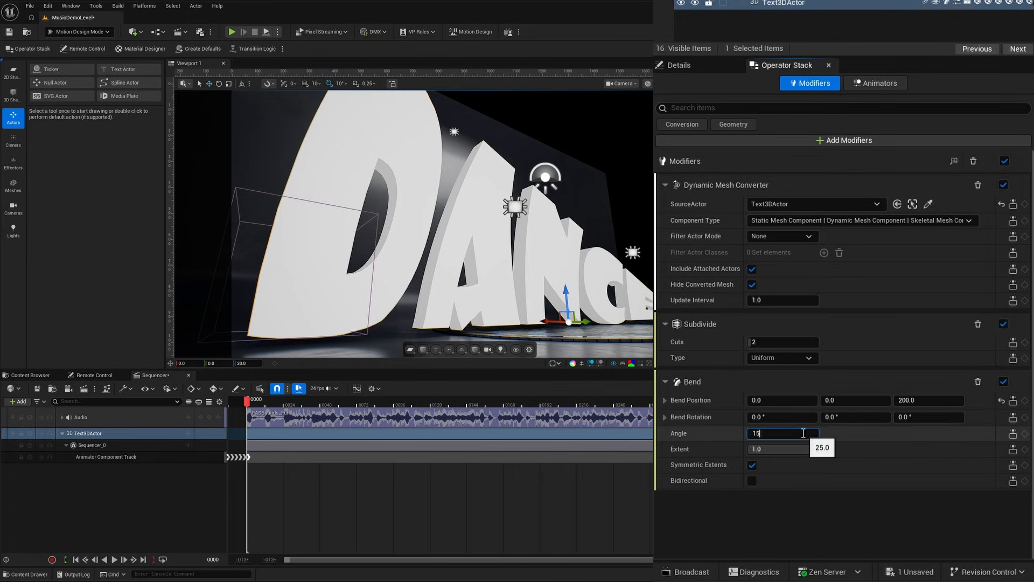
pyautogui.press('Return')
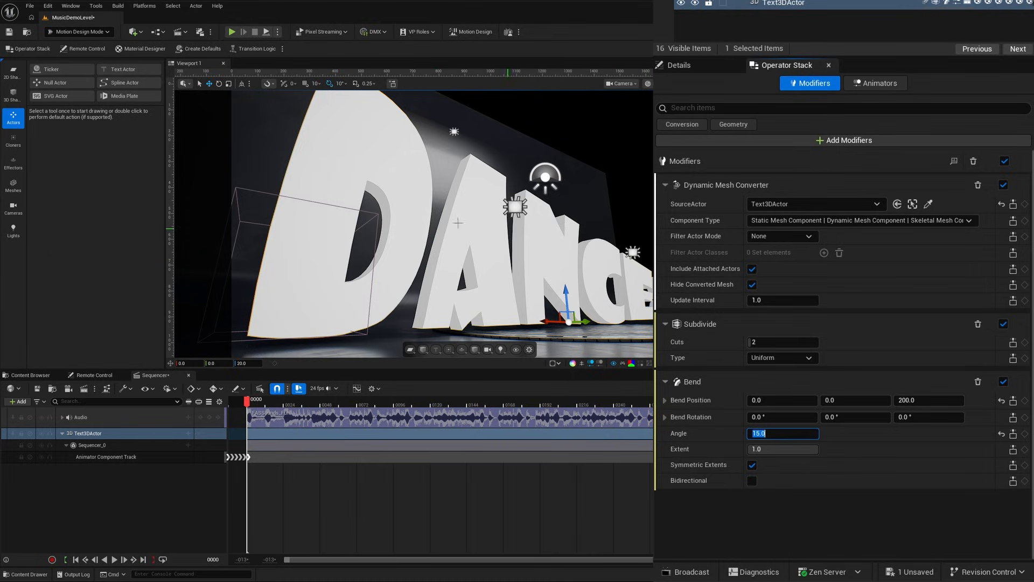
pyautogui.click(716, 515)
# Create a new Oscillate (Curve) animator for the Bend modifier's Angle (float) property.
pyautogui.rightClick(778, 435)
pyautogui.moveTo(794, 344)
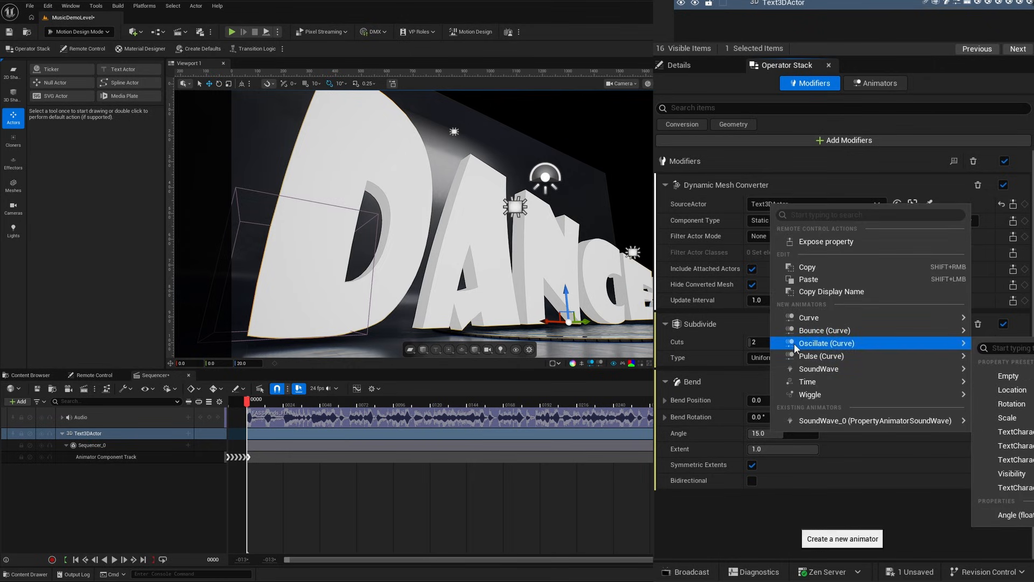
pyautogui.click(991, 520)
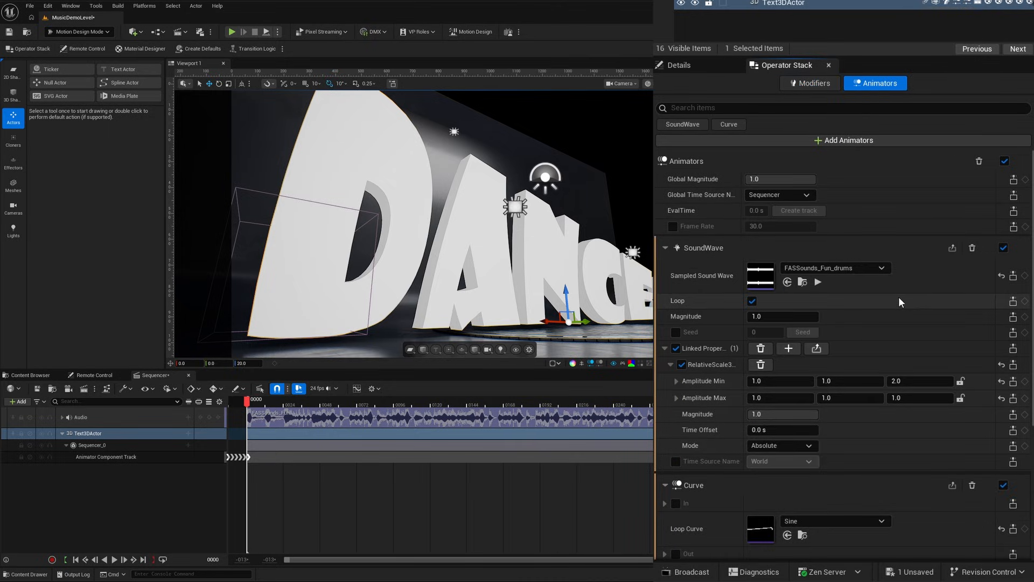
# Set the Angle property's amplitude range from -15 to 15 in the Curve animator and switch its mode to Absolute.
pyautogui.scroll(-5, 896, 297)
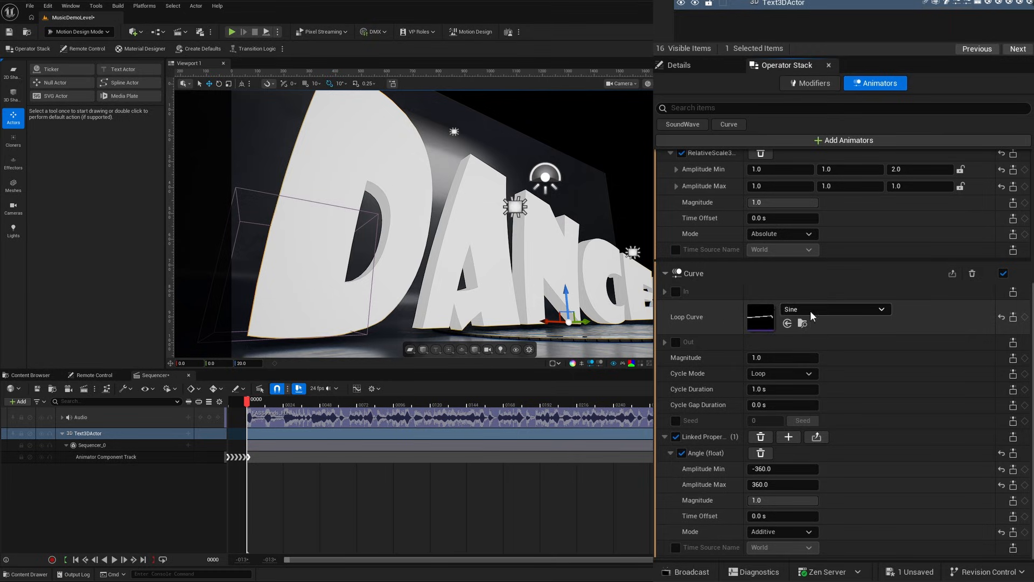
pyautogui.scroll(-1, 852, 496)
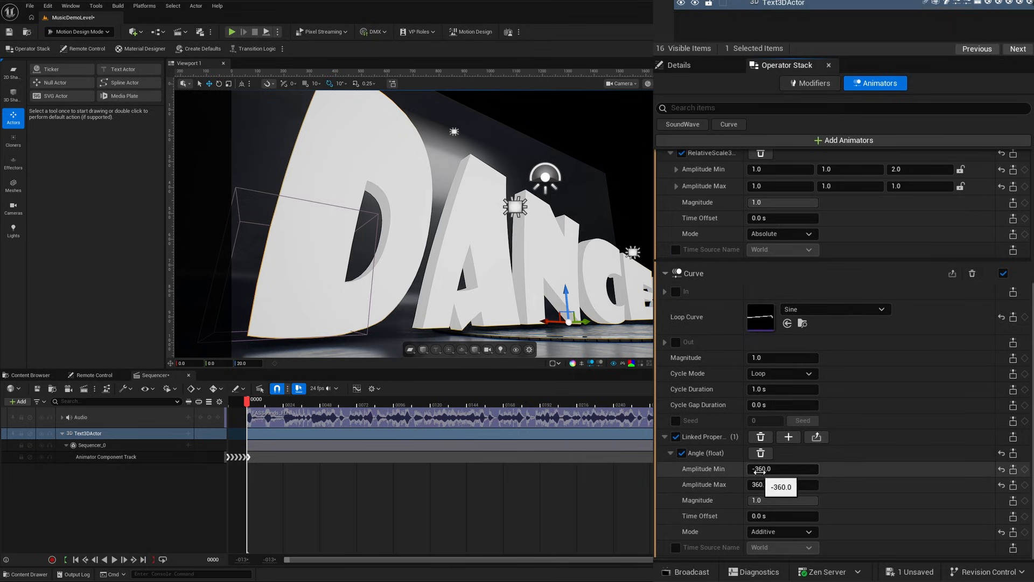
pyautogui.click(783, 469)
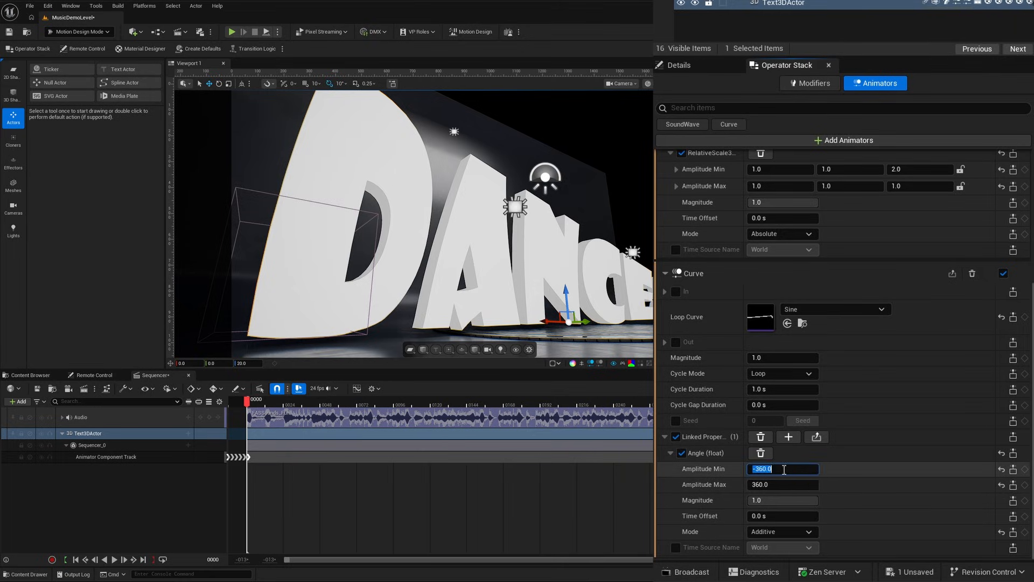
pyautogui.write('-15')
pyautogui.press('Return')
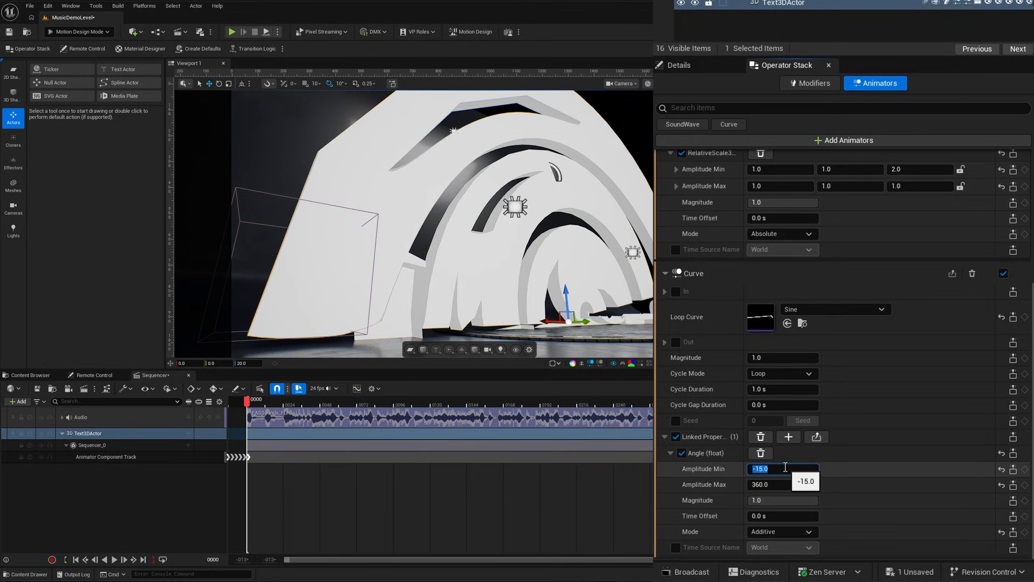
pyautogui.click(779, 488)
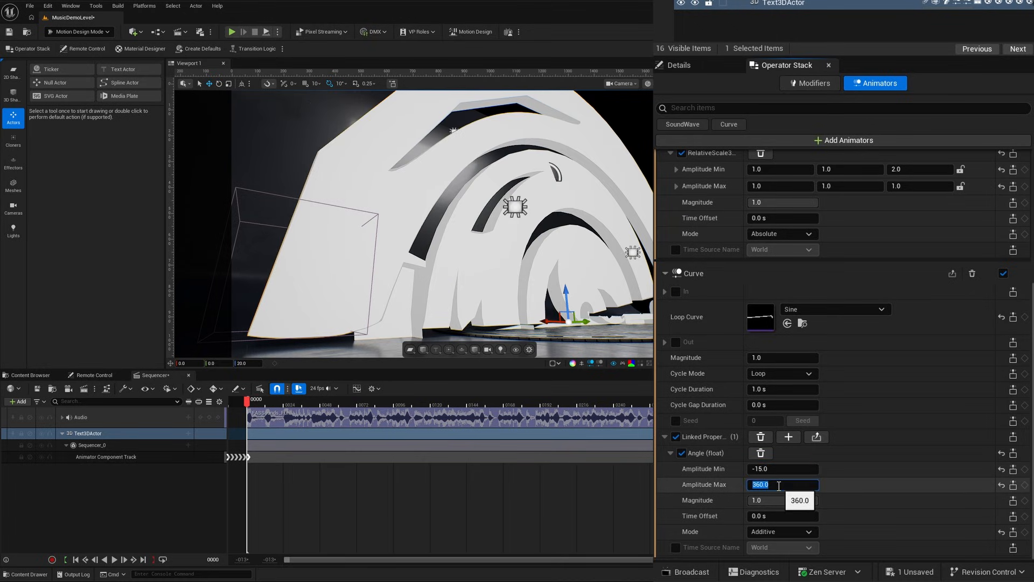
pyautogui.write('15')
pyautogui.press('Return')
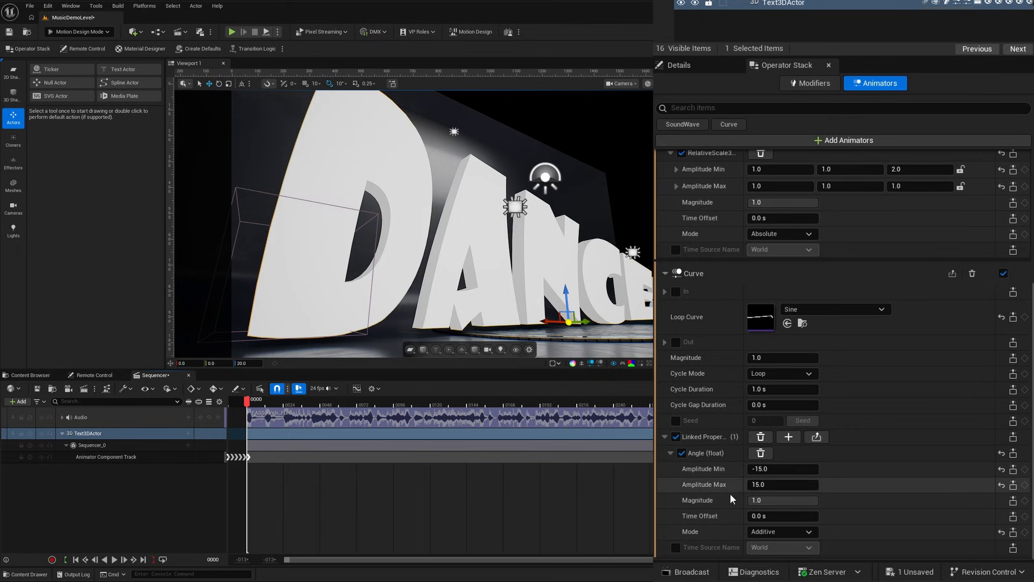
pyautogui.click(761, 532)
pyautogui.click(779, 544)
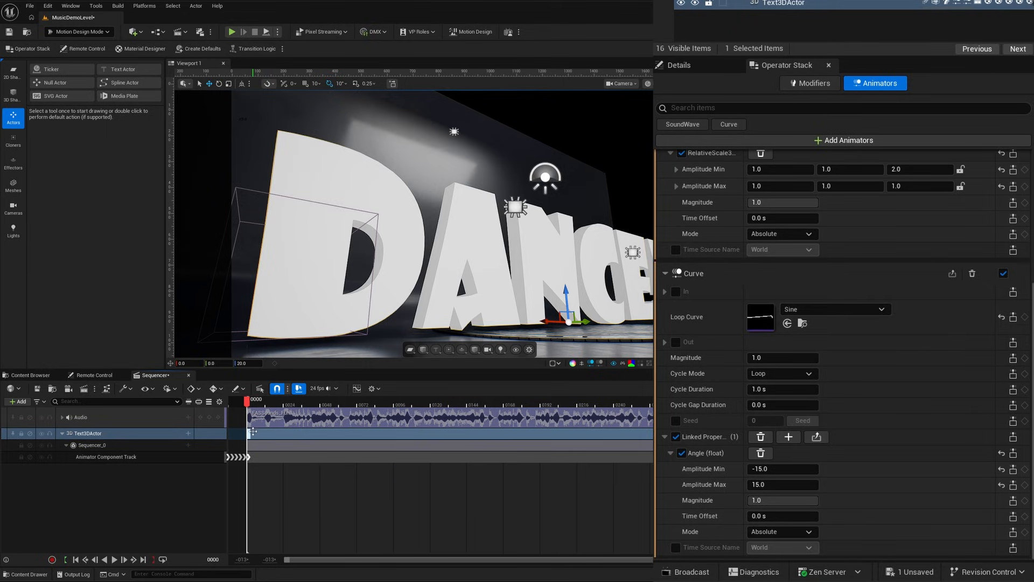
# Change the Curve animator's loop curve to Cosine and check the bend at frames 12 and 24.
pyautogui.click(793, 309)
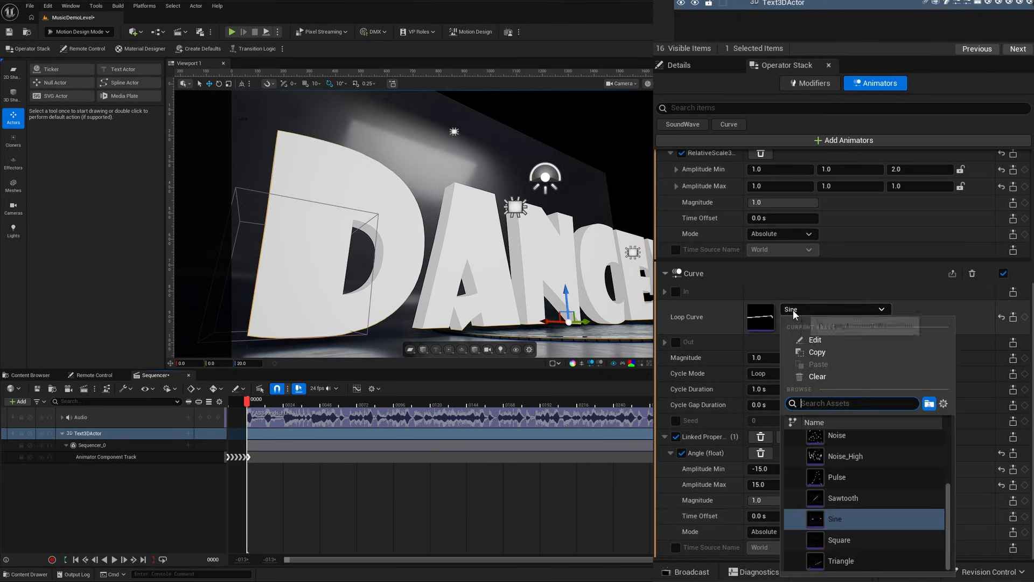
pyautogui.scroll(5, 829, 507)
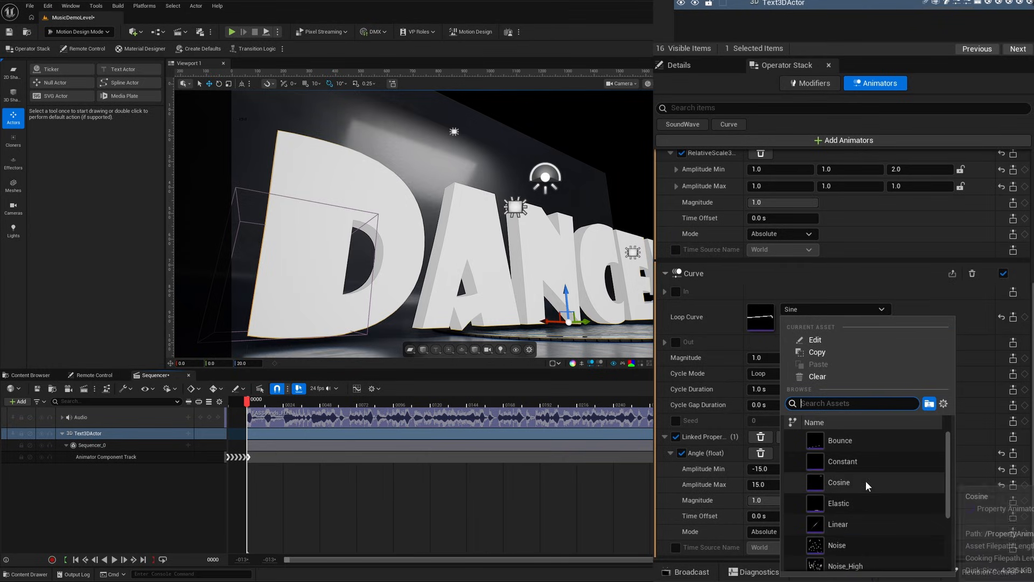
pyautogui.click(821, 482)
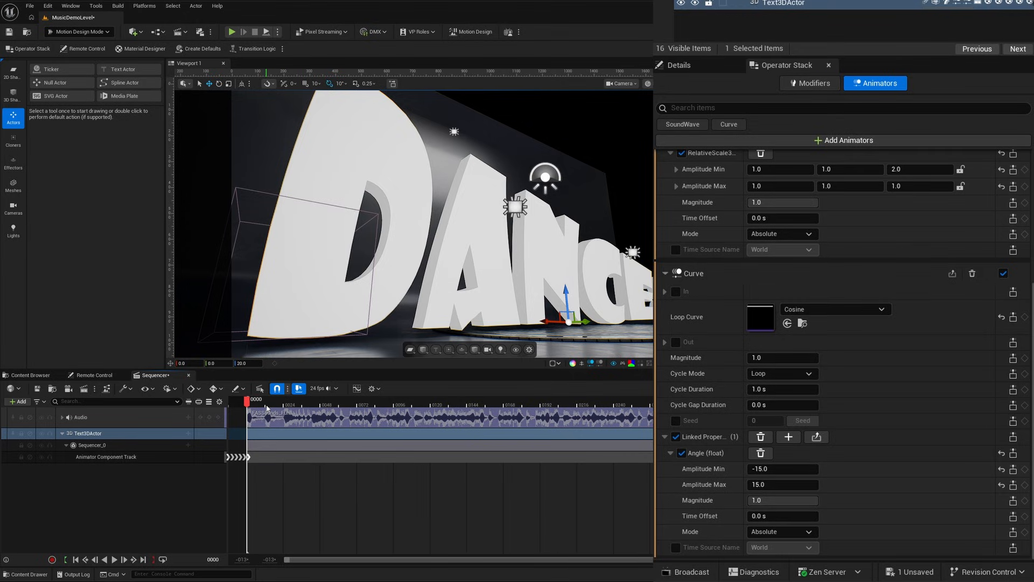
pyautogui.click(267, 405)
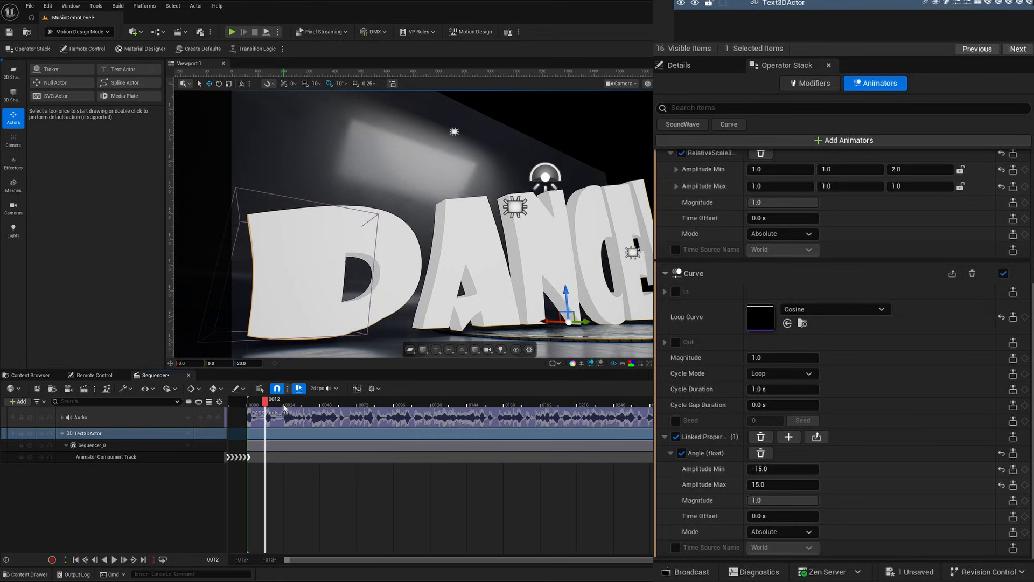
pyautogui.click(284, 405)
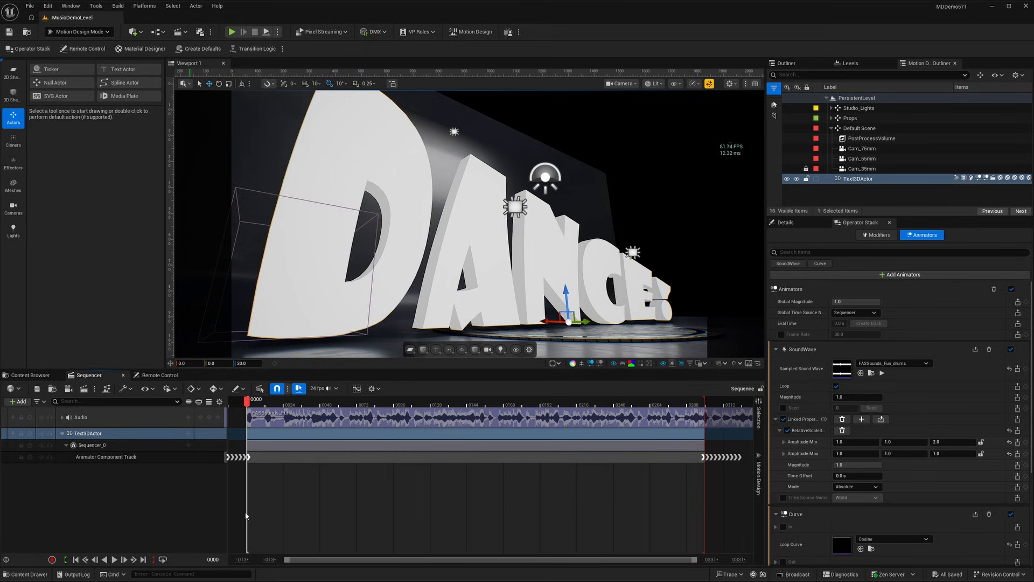
# Add a Camera Cuts track to the sequence and bind Cam_35mm to it.
pyautogui.click(19, 401)
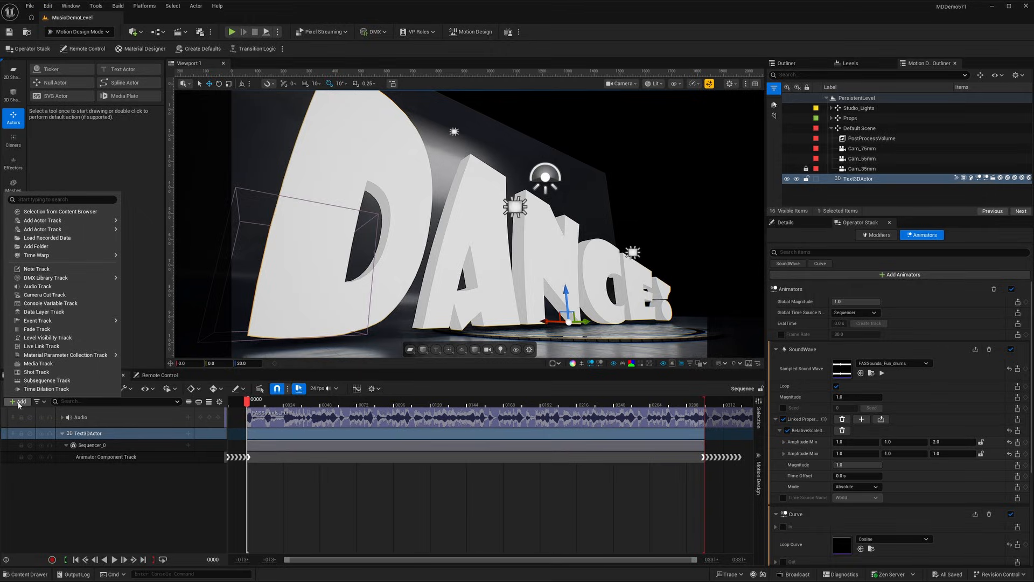
pyautogui.click(44, 295)
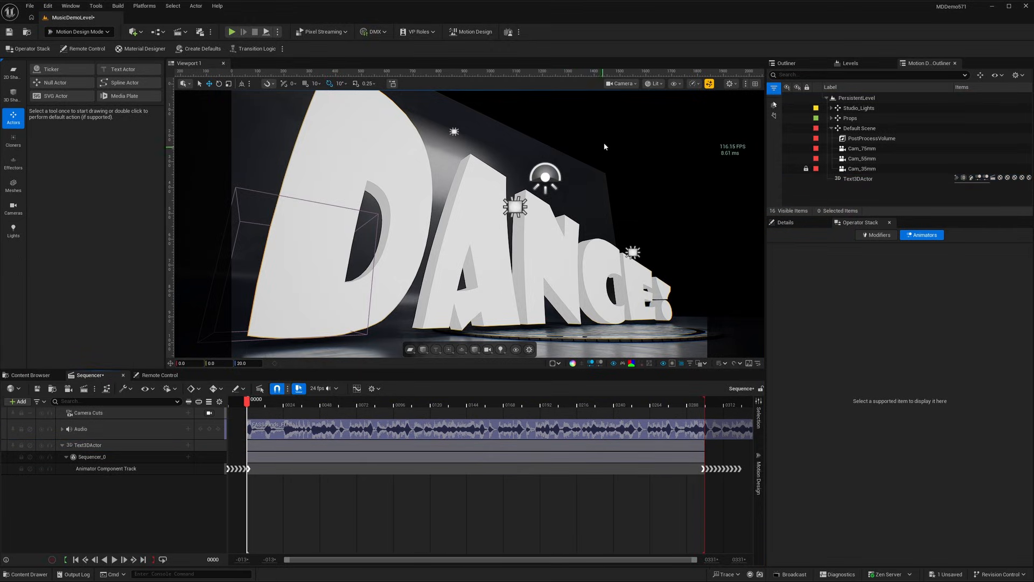
pyautogui.click(623, 83)
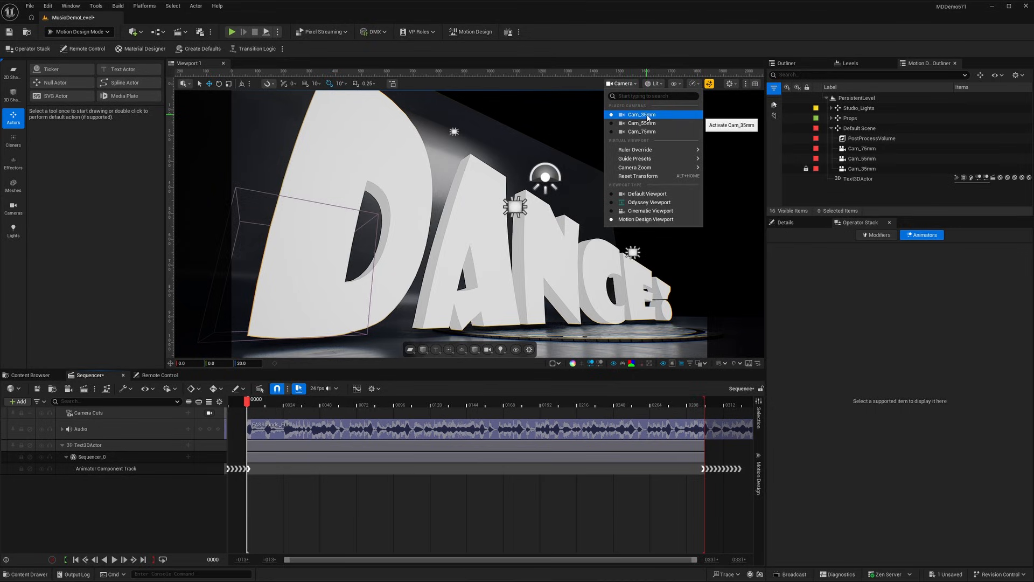
pyautogui.click(134, 533)
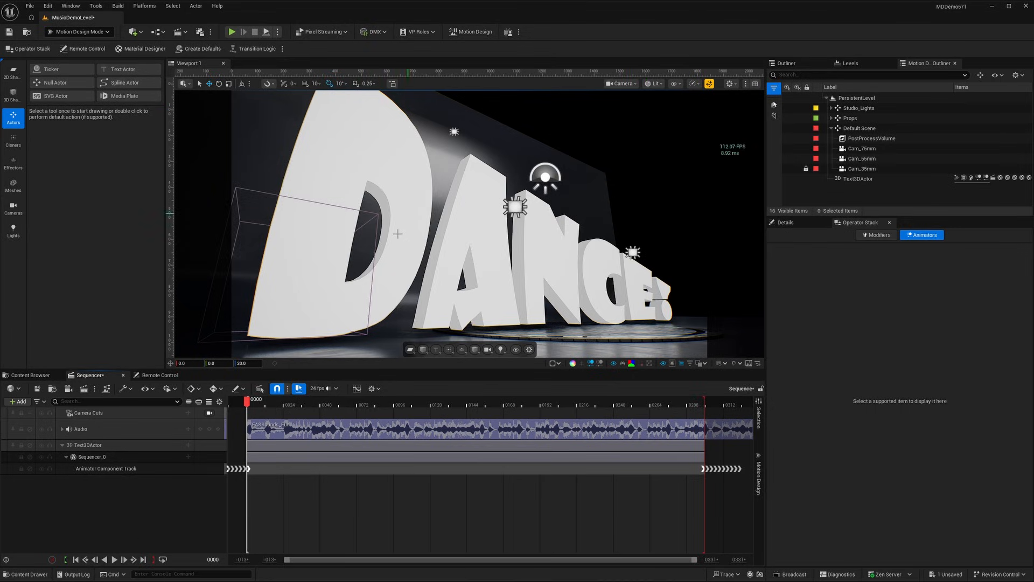
pyautogui.click(190, 414)
pyautogui.moveTo(185, 429)
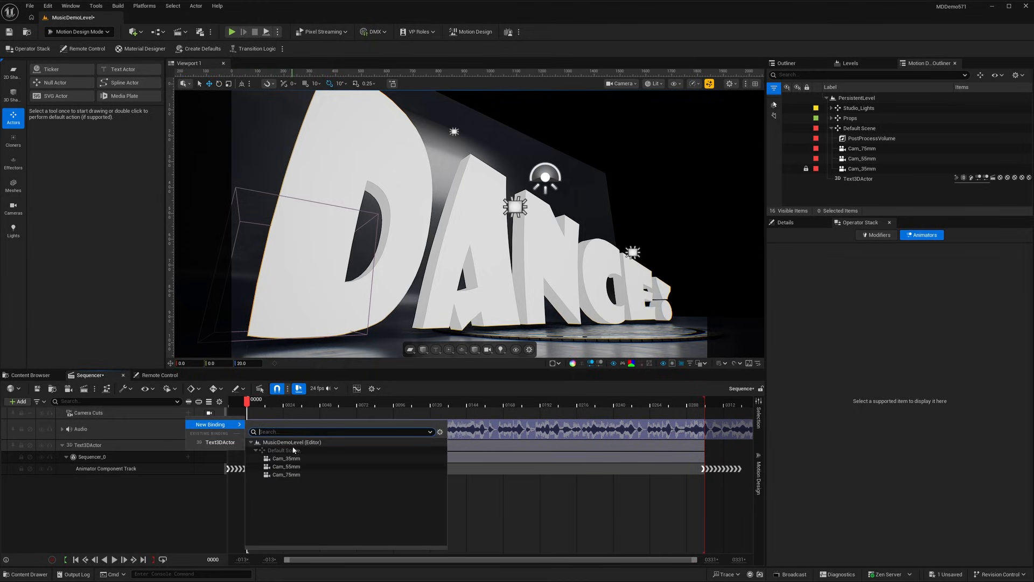
pyautogui.click(296, 459)
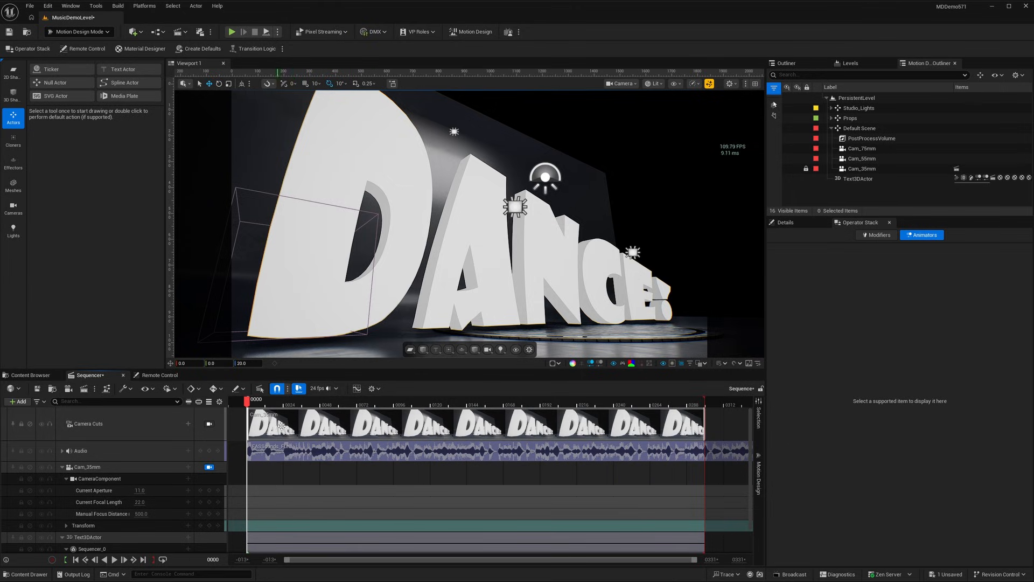
# Lock the viewport to the Camera Cuts track and save the level.
pyautogui.click(209, 424)
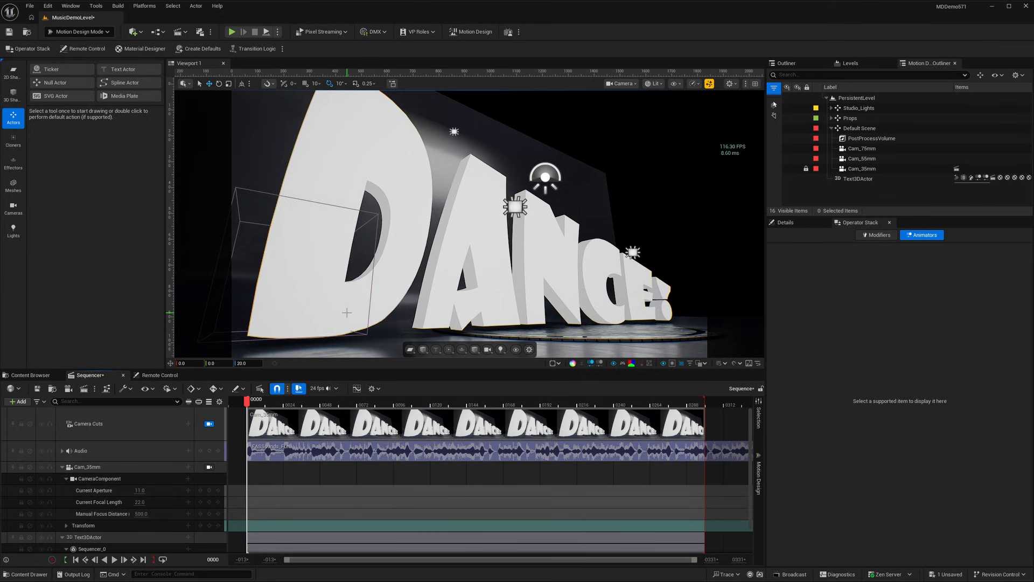
pyautogui.hotkey('ctrl', 's')
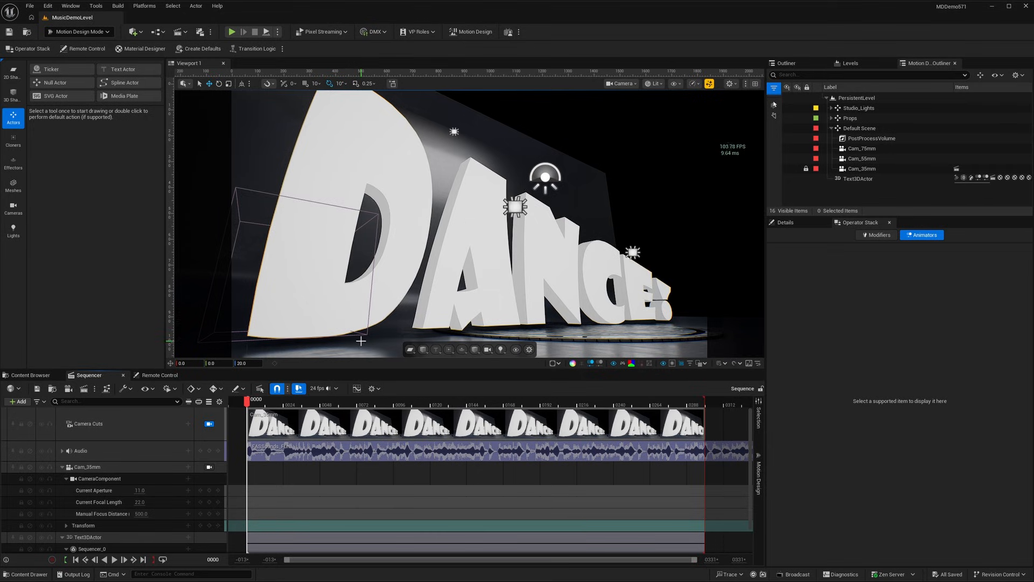
# Send the sequence to the Movie Render Queue, add an H.264 MP4 [8bit] export to its config and disable the .jpg sequence export.
pyautogui.click(84, 389)
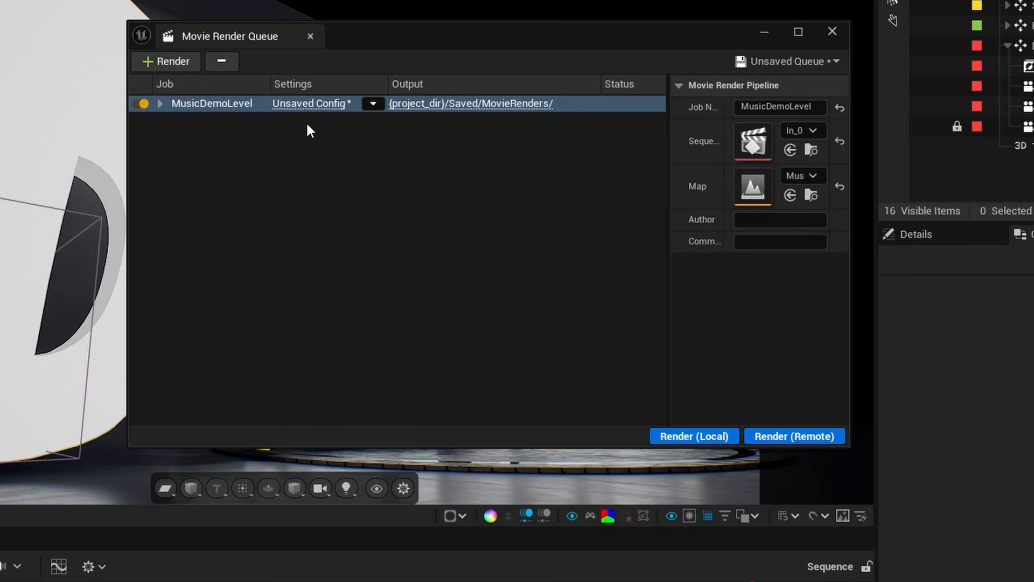
pyautogui.click(306, 107)
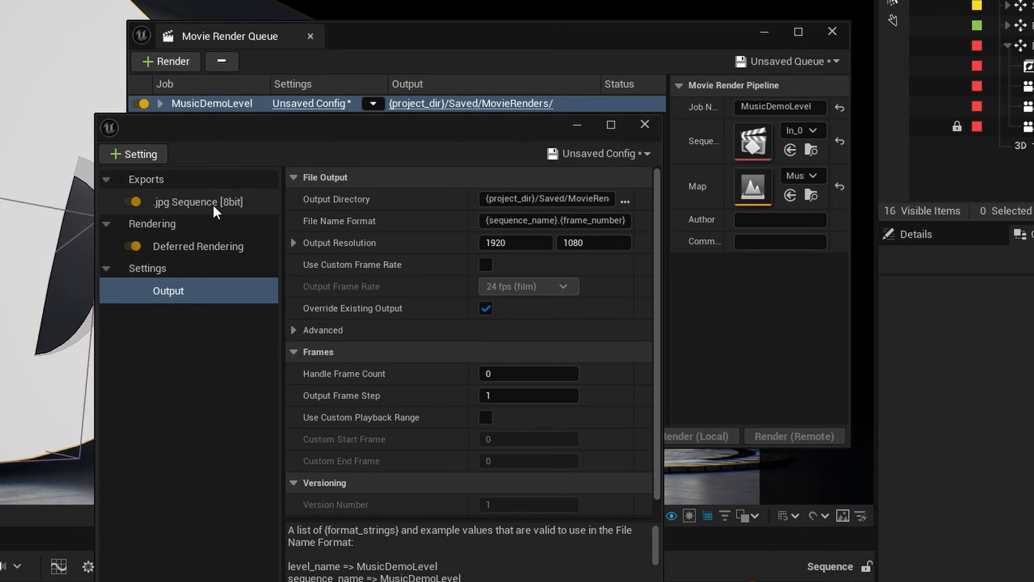
pyautogui.click(143, 160)
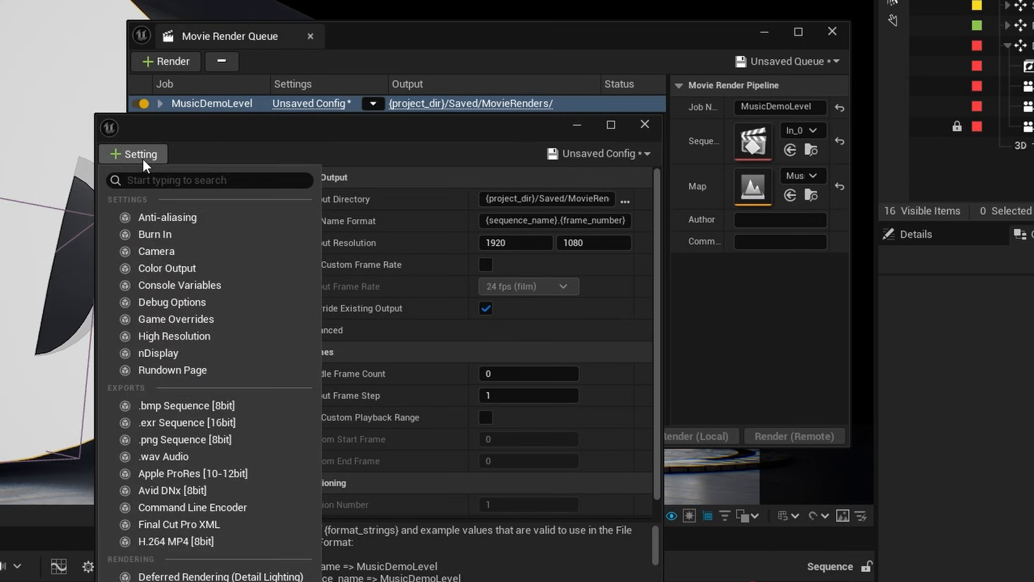
pyautogui.click(207, 541)
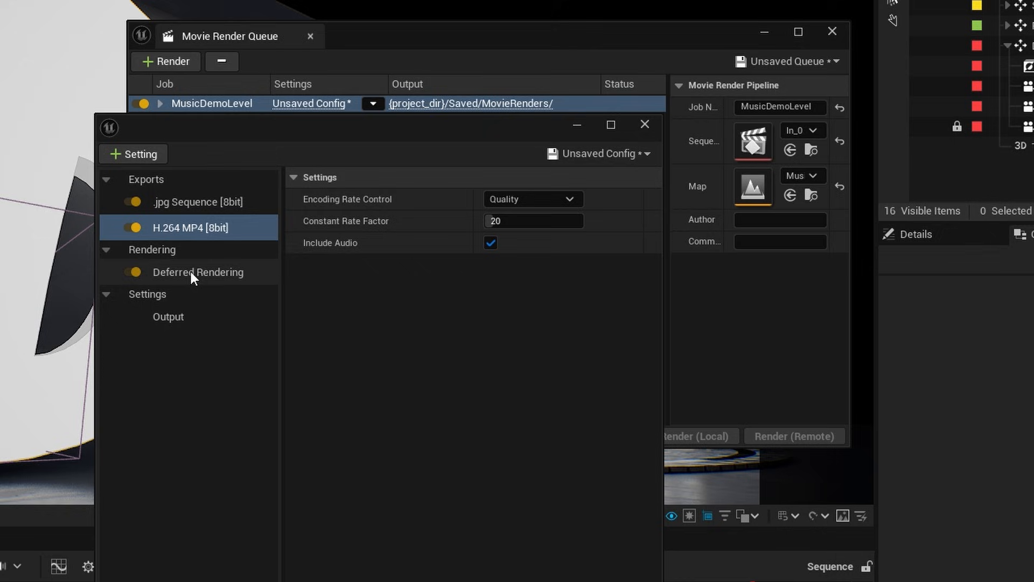
pyautogui.click(193, 237)
pyautogui.click(132, 202)
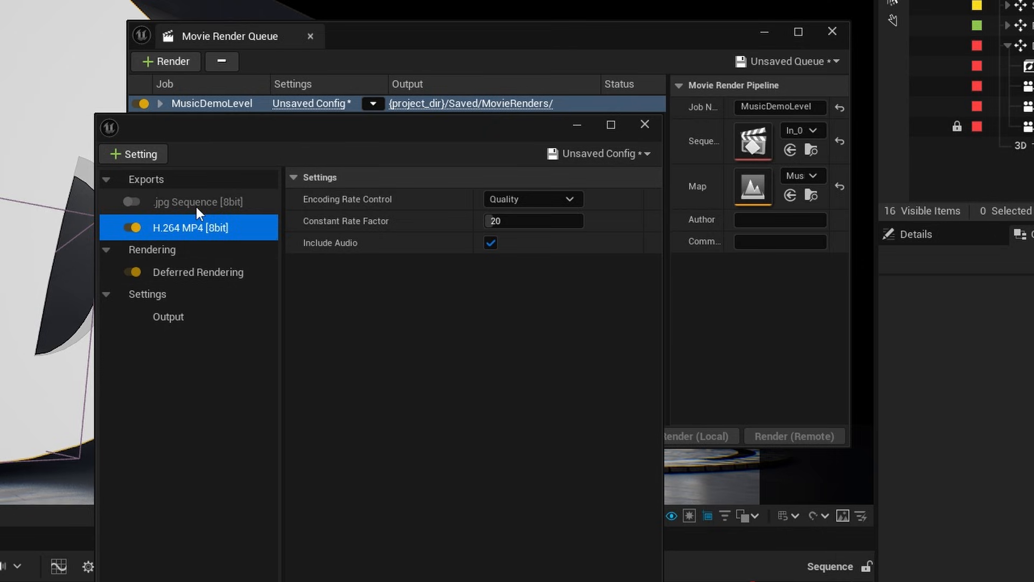
# Set the render output's file name format to MusicDemo01 and accept the config.
pyautogui.click(170, 317)
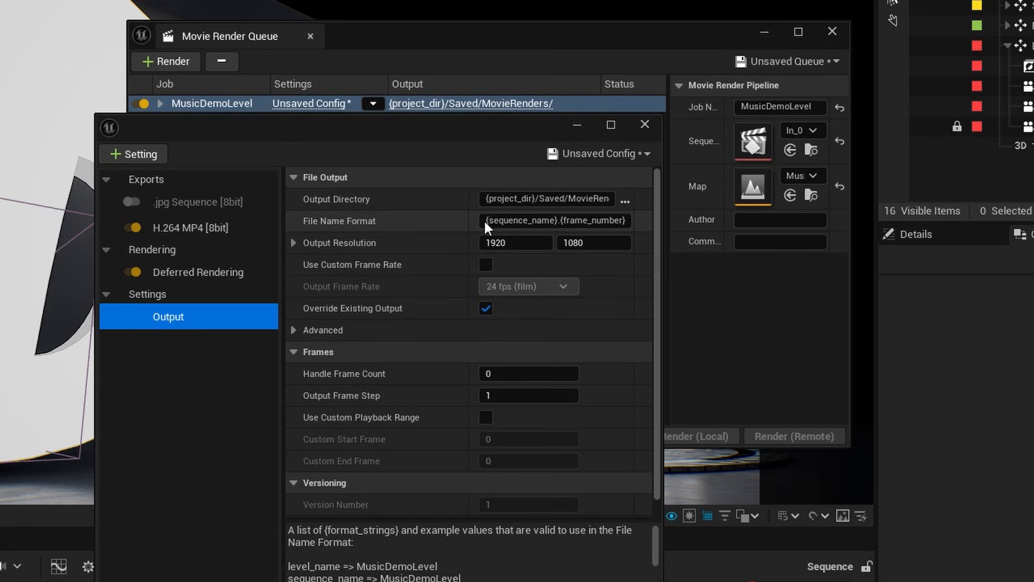
pyautogui.moveTo(485, 221); pyautogui.dragTo(645, 221)
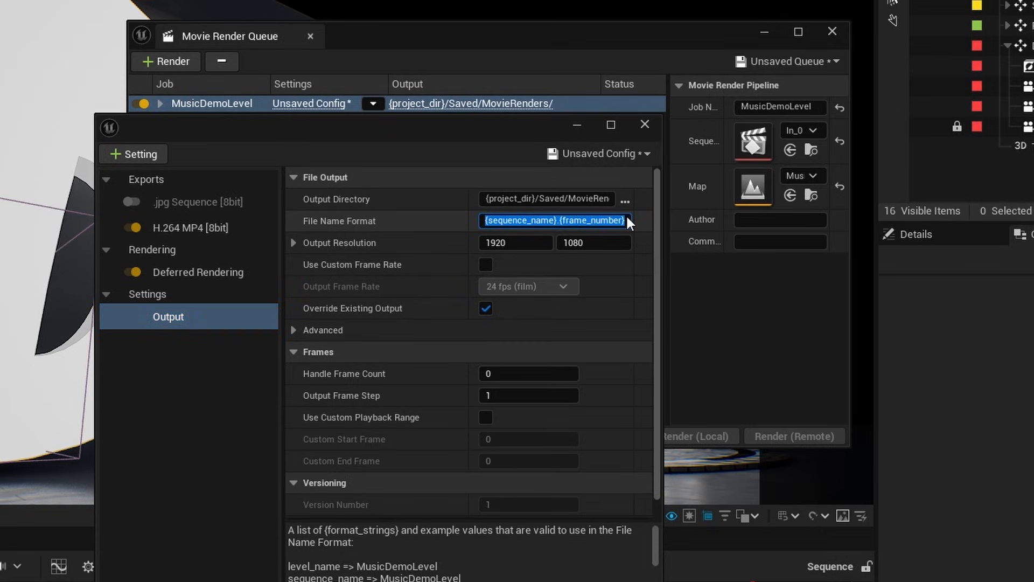
pyautogui.write('MusicDemo')
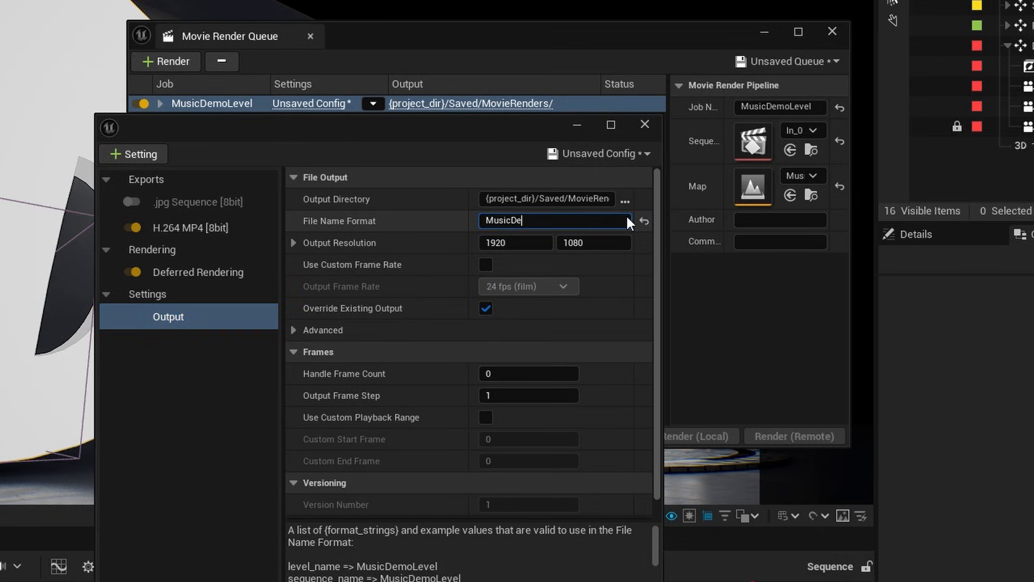
pyautogui.write('01')
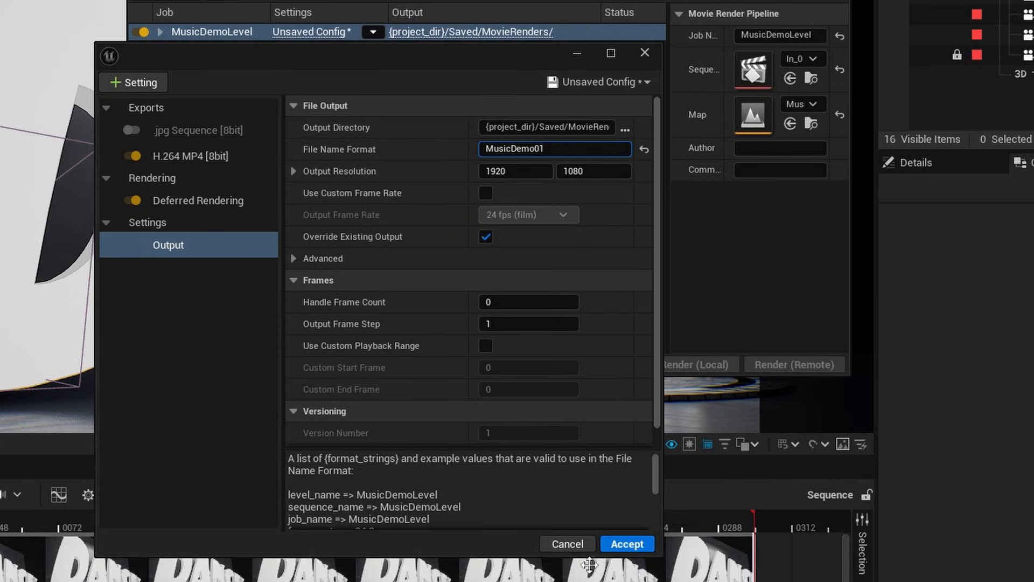
pyautogui.click(625, 544)
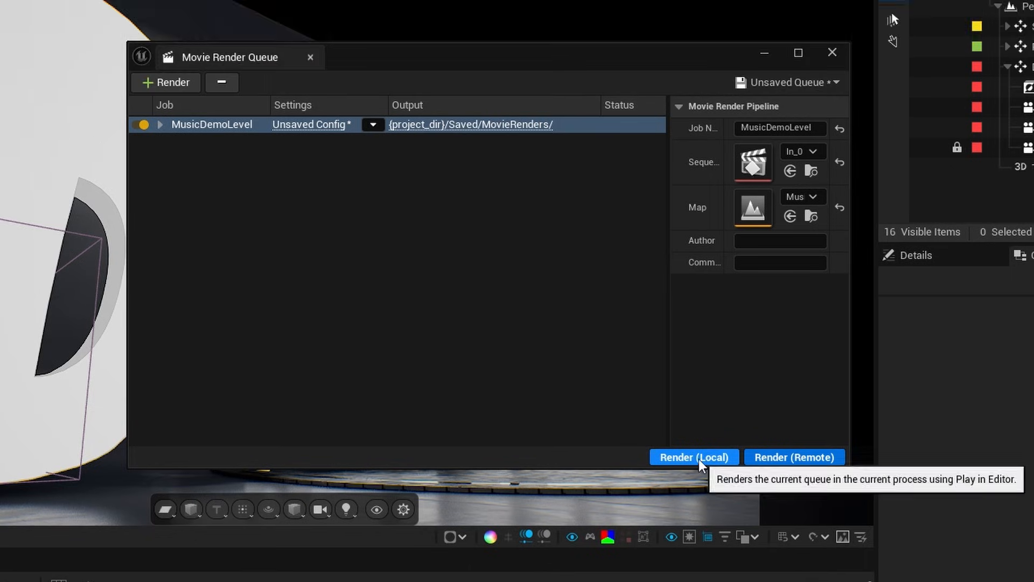
# Render the MusicDemoLevel job locally, close the render queue and return to the Sequencer with the Media Viewer above it.
pyautogui.click(698, 365)
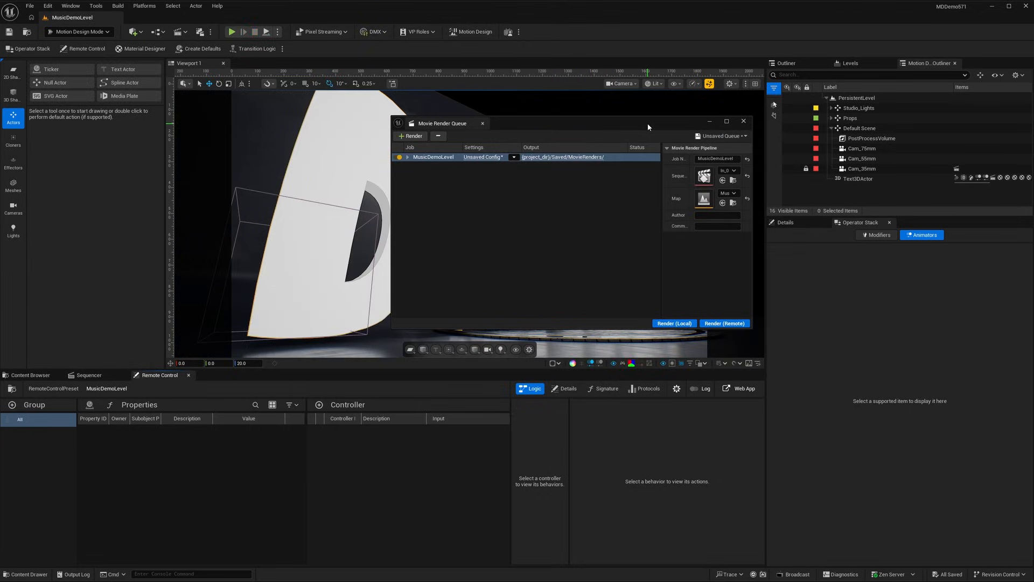
pyautogui.click(744, 121)
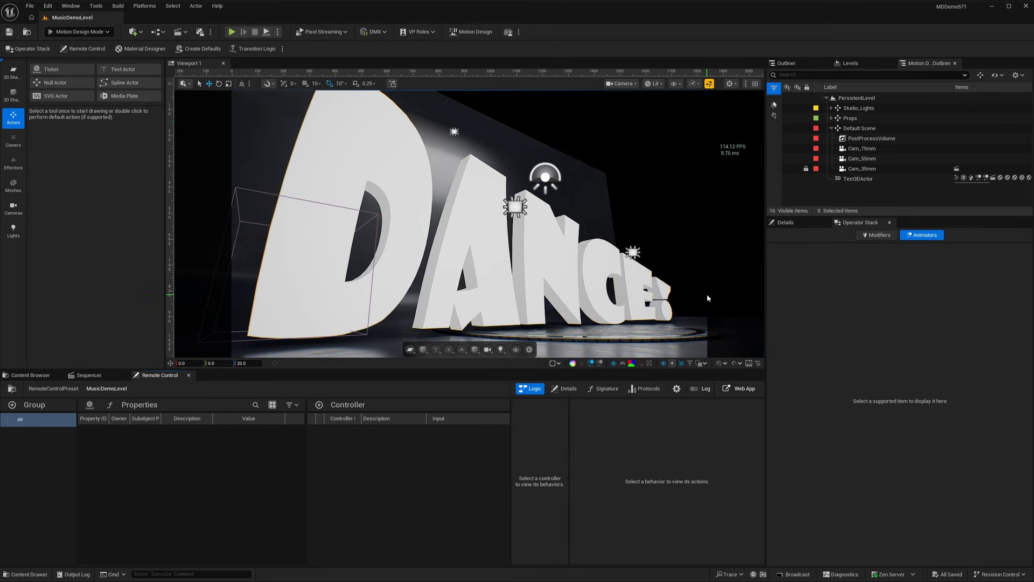
pyautogui.click(89, 375)
pyautogui.moveTo(497, 143); pyautogui.dragTo(591, 64)
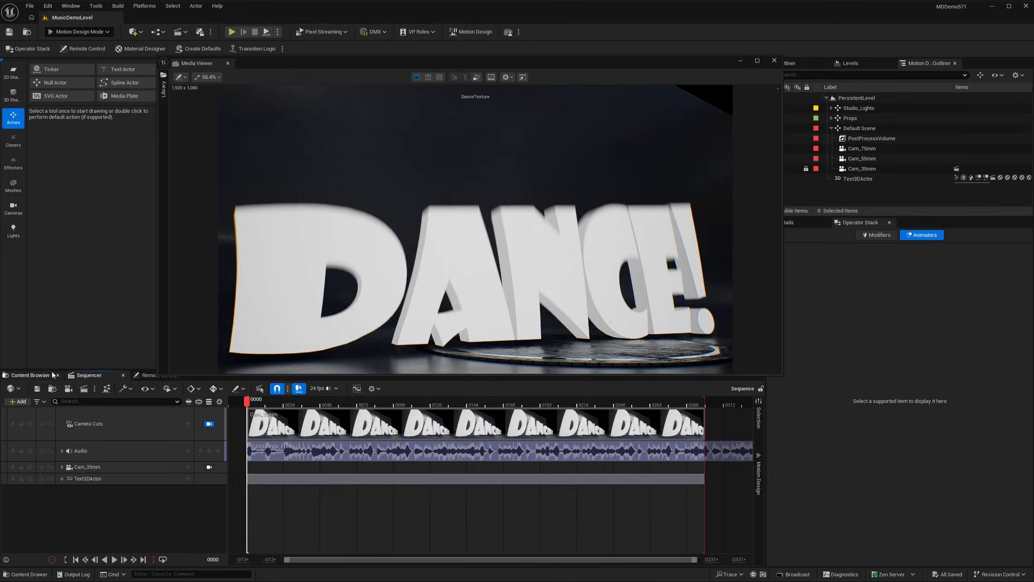
# Create a File Media Source asset in the KineticText/Music folder and open it for editing.
pyautogui.click(30, 375)
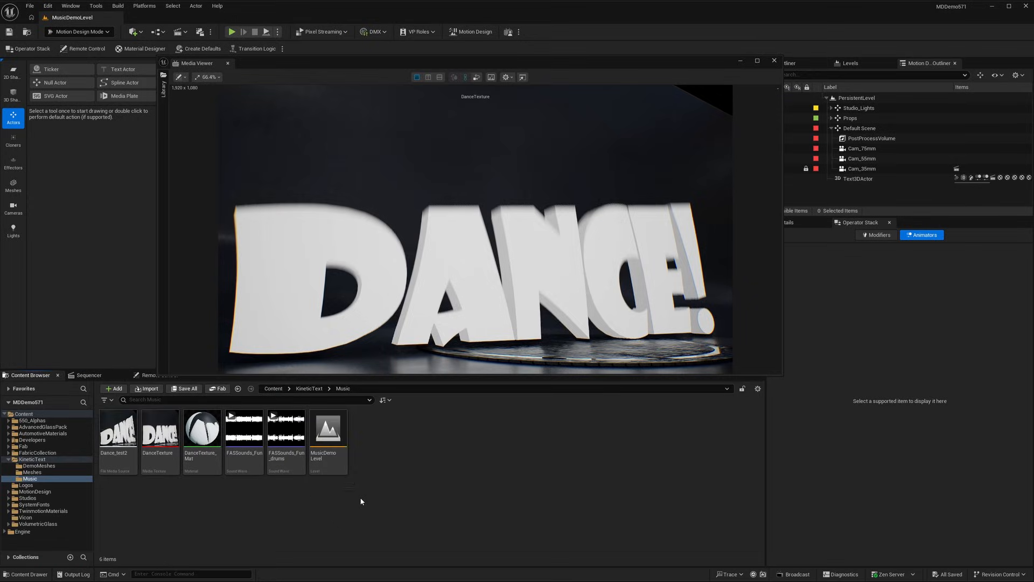
pyautogui.rightClick(363, 492)
pyautogui.write('Media')
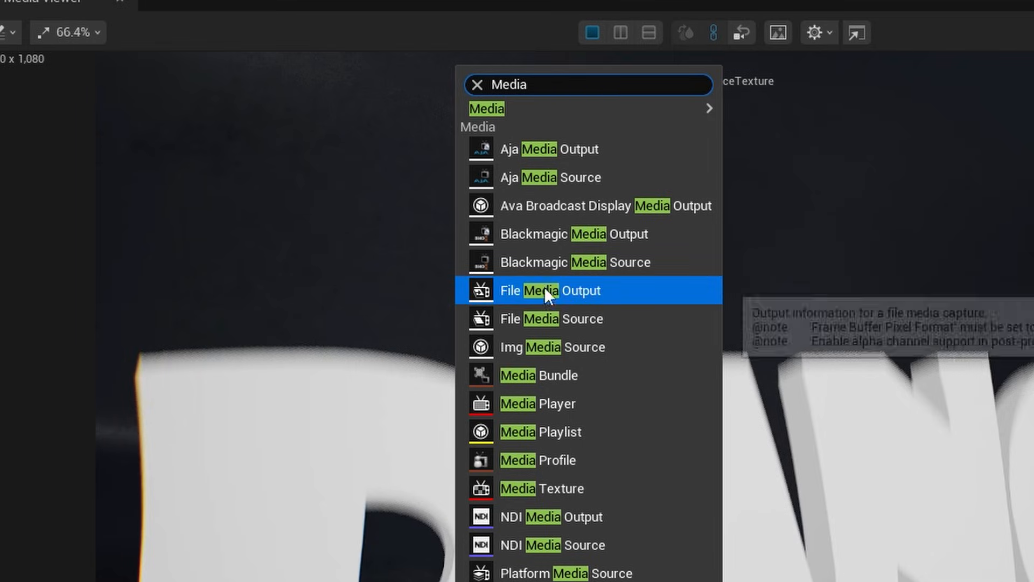
pyautogui.click(600, 328)
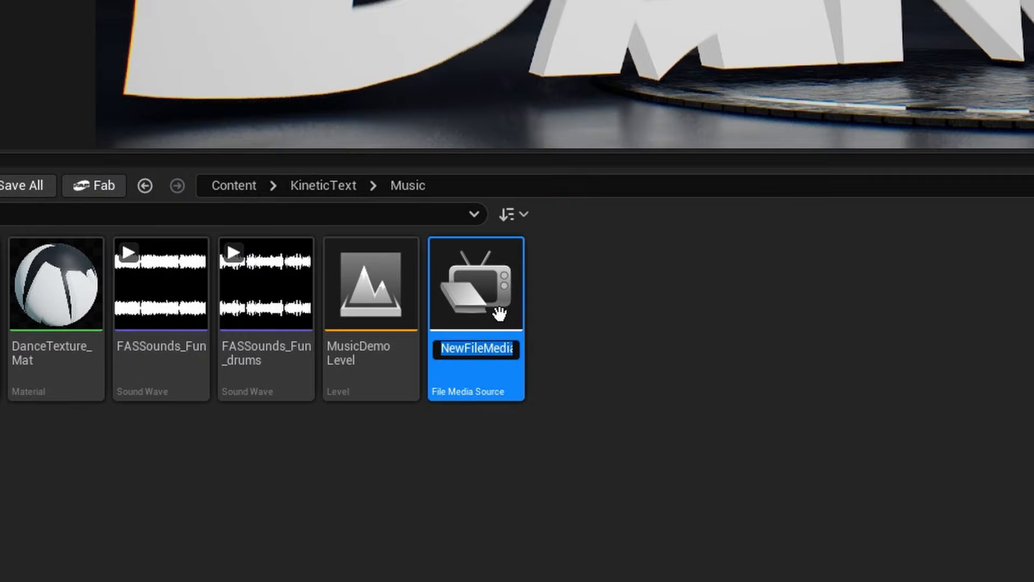
pyautogui.press('Return')
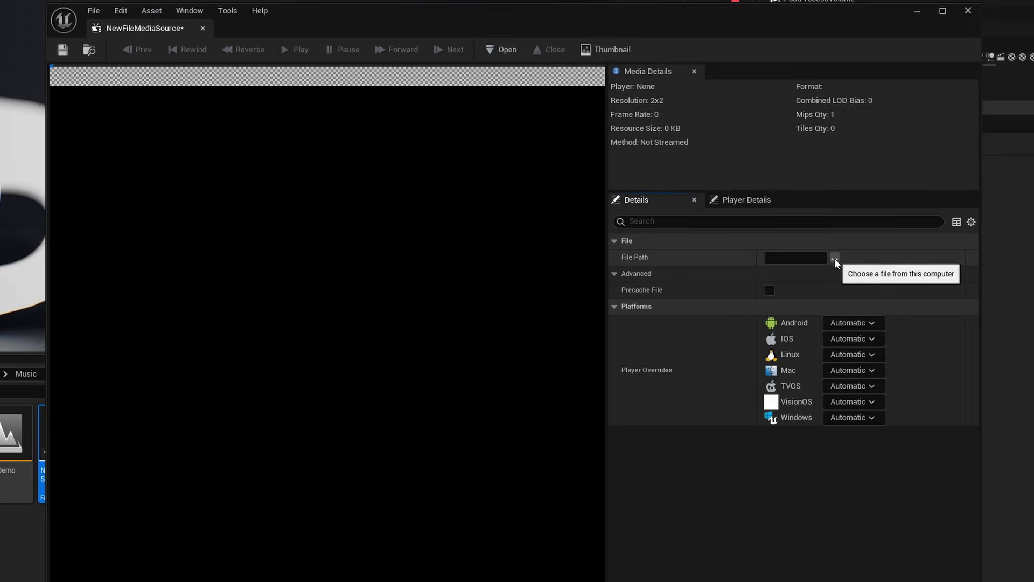
# Set the media source's file path to MusicDemo01.mp4 in MovieRenders, then save and close the asset.
pyautogui.click(835, 258)
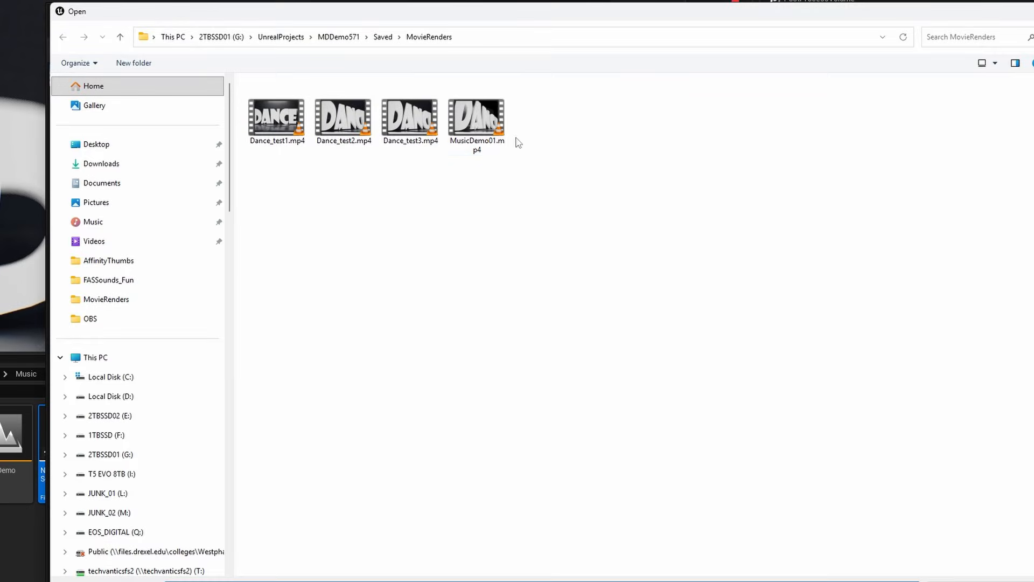
pyautogui.click(484, 129)
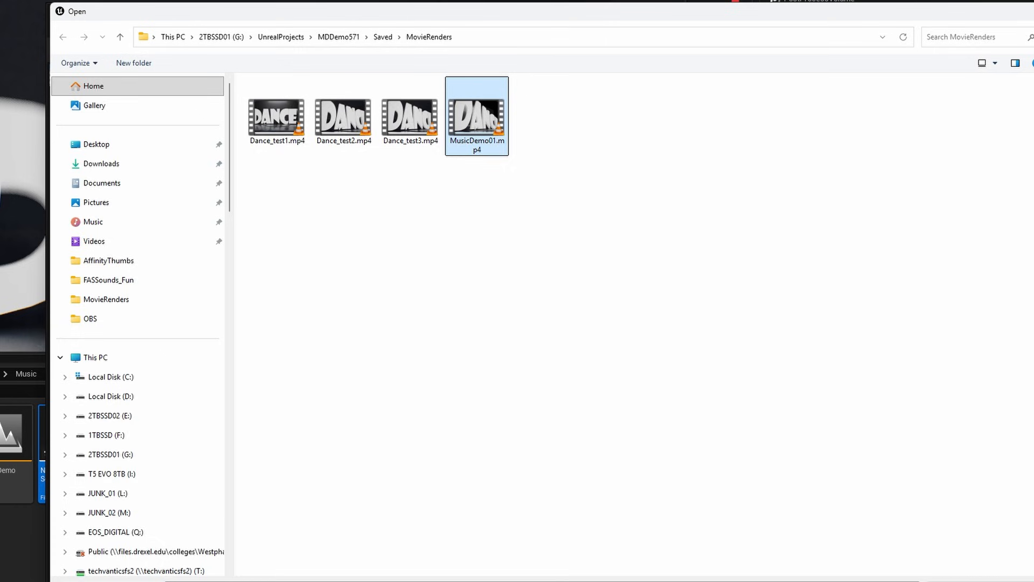
pyautogui.press('Return')
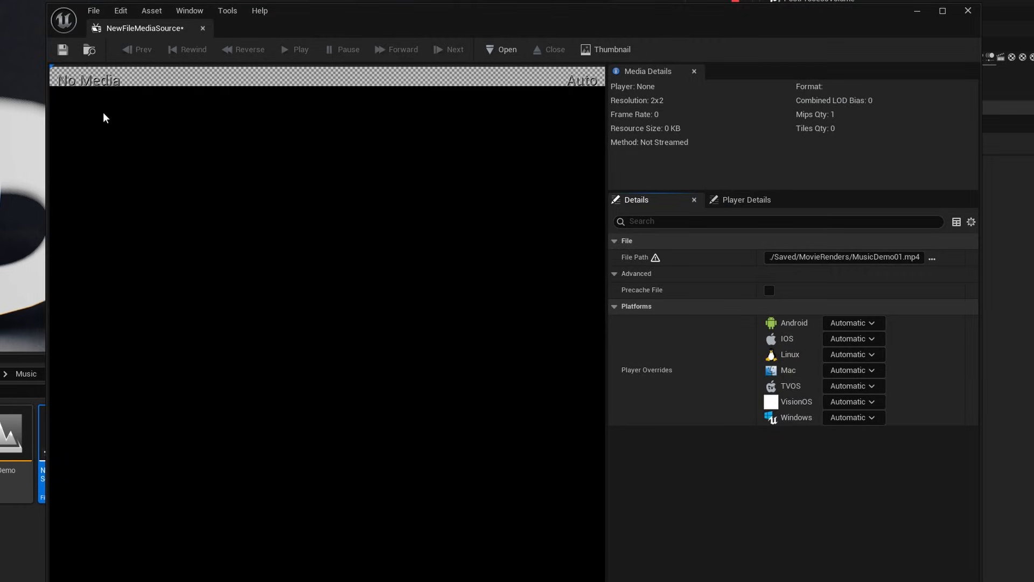
pyautogui.click(62, 50)
pyautogui.click(202, 28)
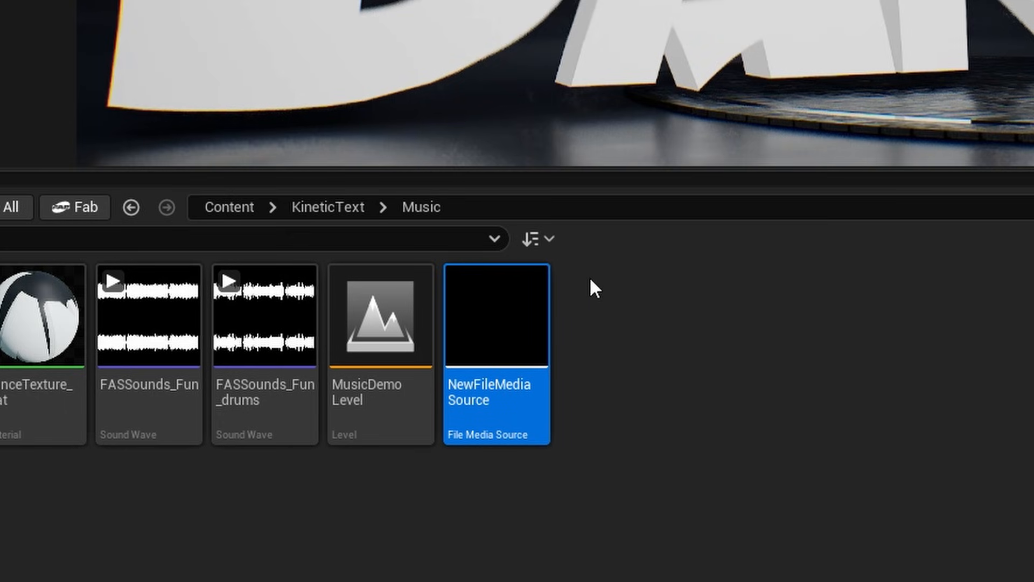
# Rename the new File Media Source asset to MusicDemoFile.
pyautogui.click(493, 383)
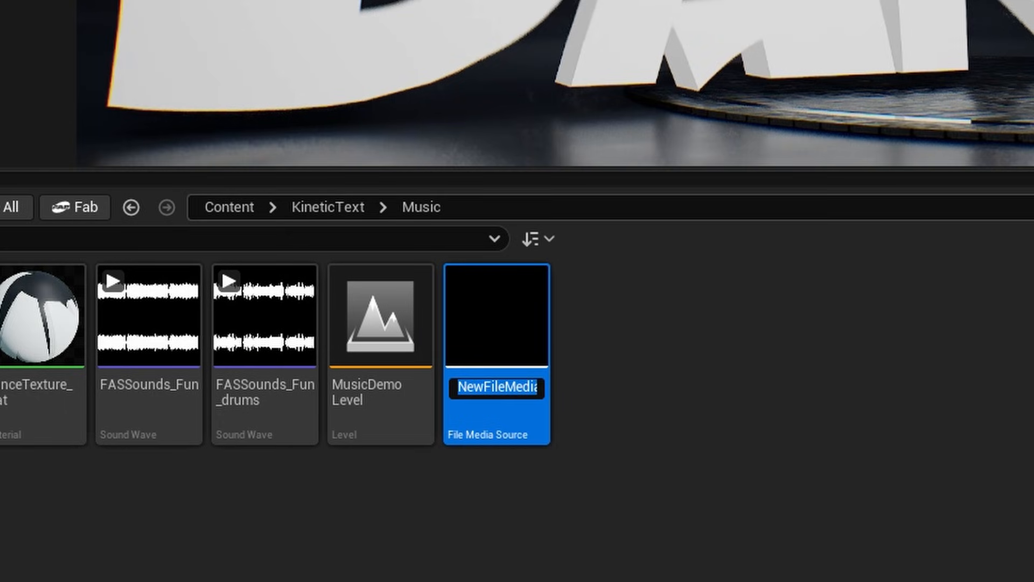
pyautogui.write('MusicDemo')
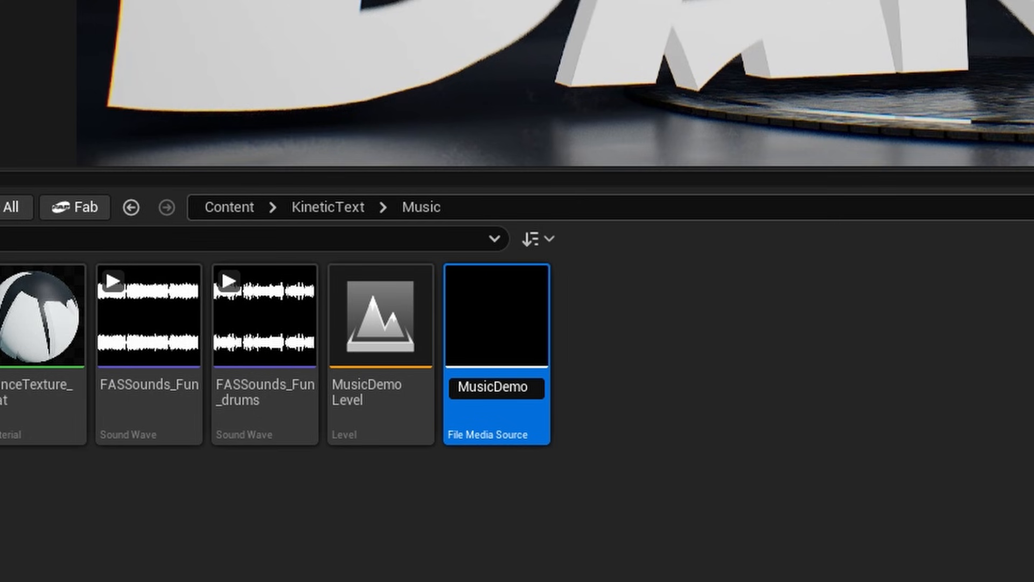
pyautogui.write('File')
pyautogui.press('Return')
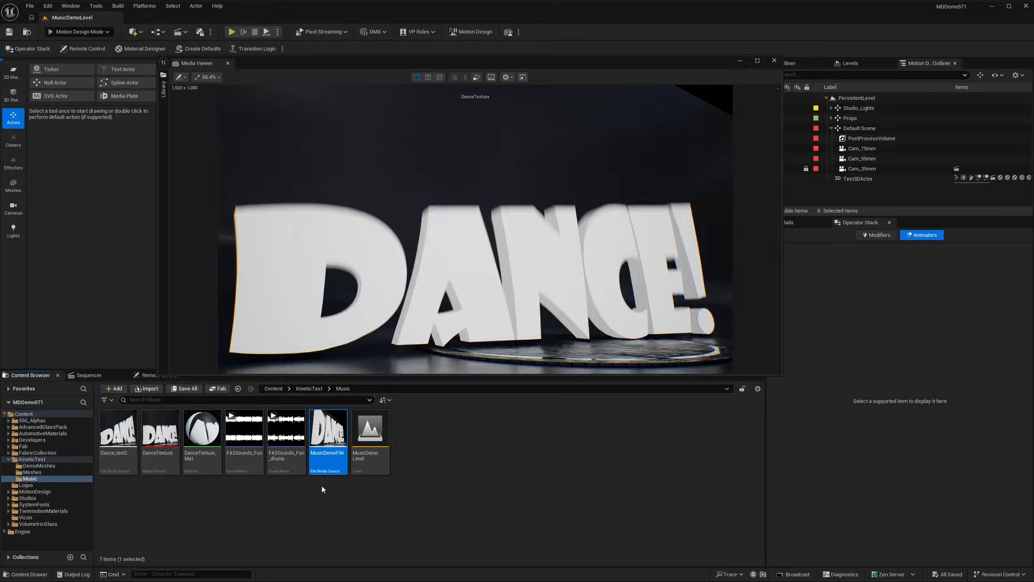
# Add a Media track to the sequence with MusicDemoFile as its media source.
pyautogui.click(88, 375)
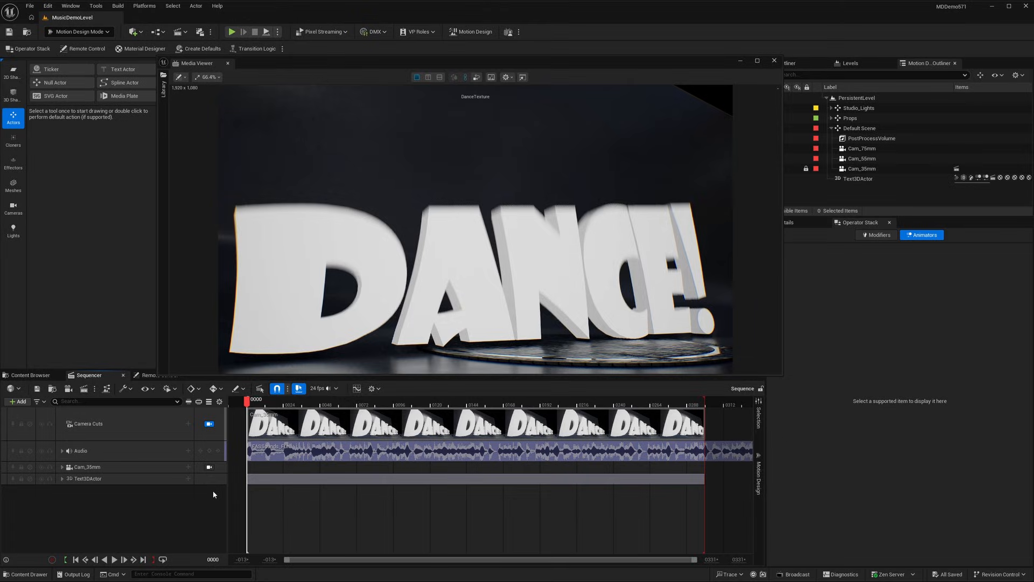
pyautogui.click(18, 401)
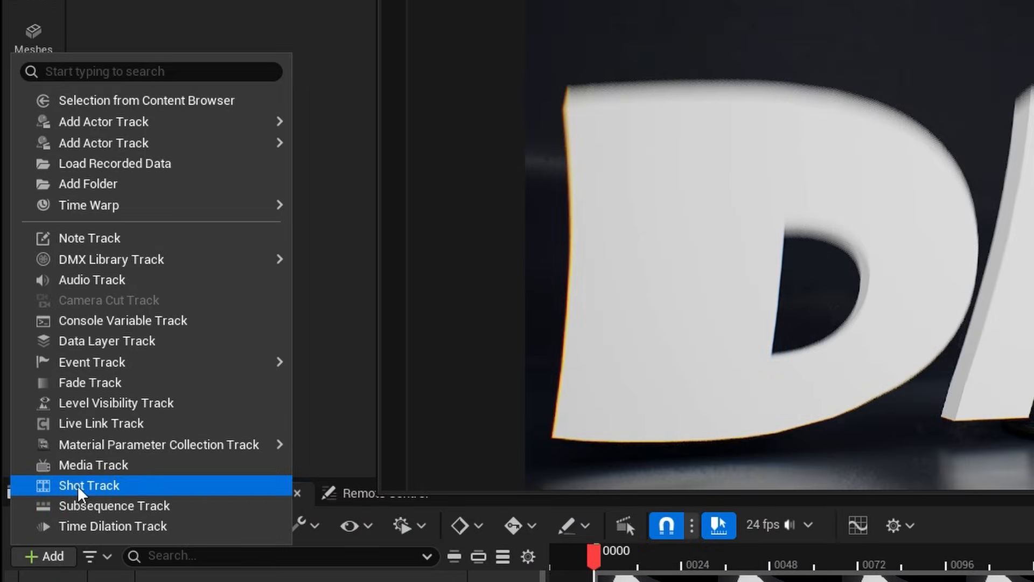
pyautogui.click(36, 371)
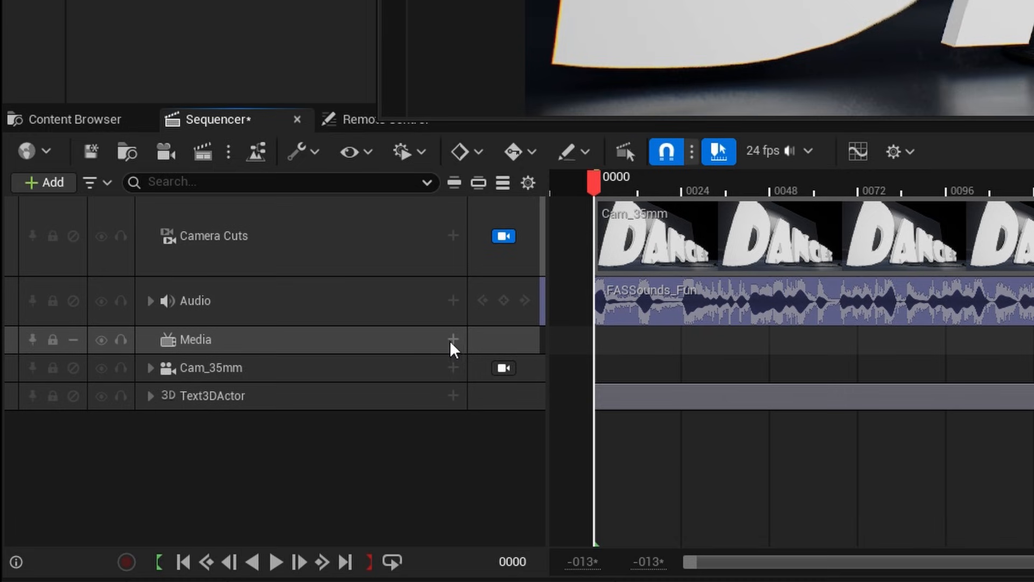
pyautogui.click(453, 339)
pyautogui.moveTo(485, 367)
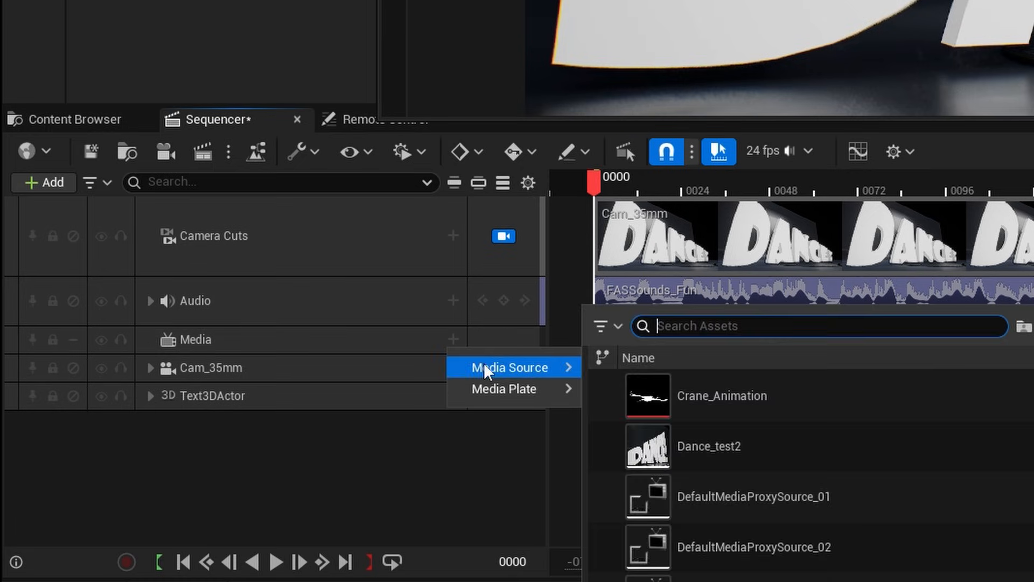
pyautogui.write('Music')
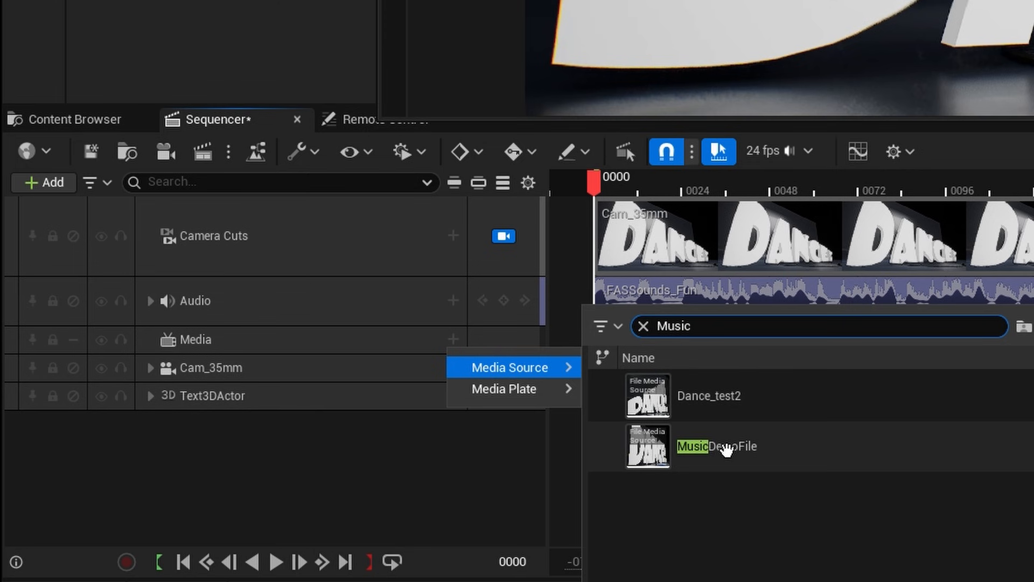
pyautogui.click(726, 448)
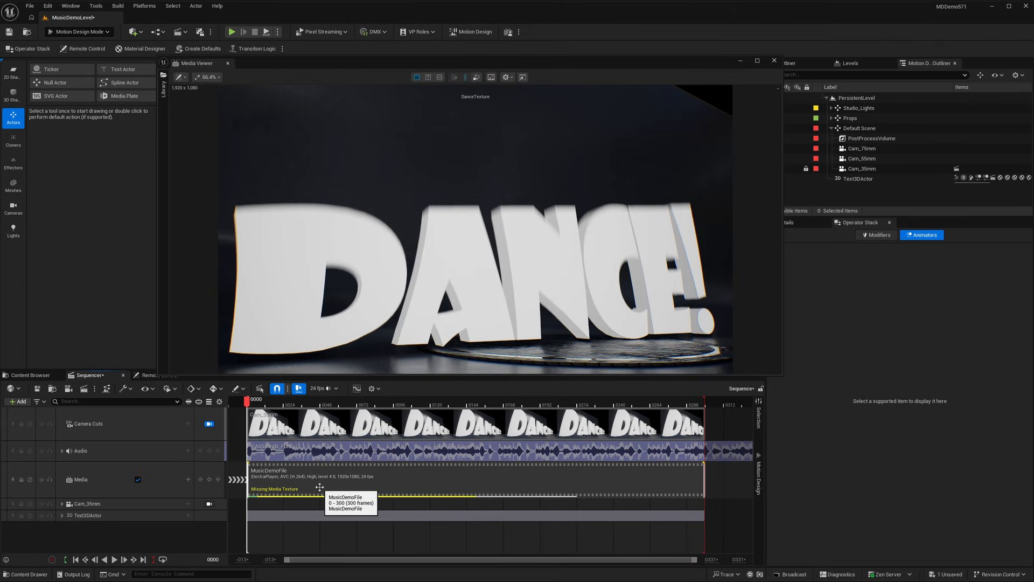
# Create a media texture named MusicDemoTexture in the Music folder and assign it to the MusicDemoFile clip.
pyautogui.click(164, 87)
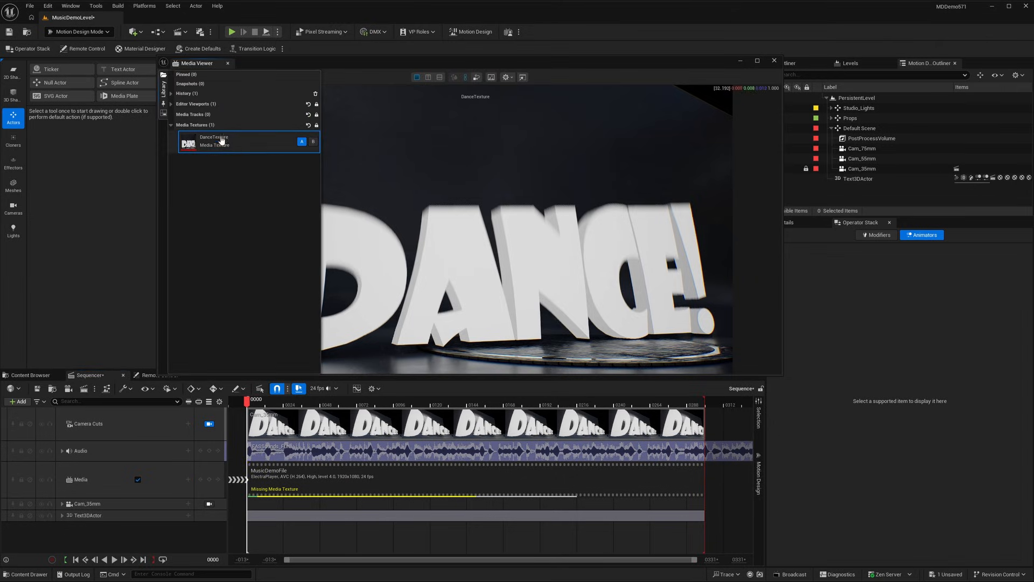
pyautogui.rightClick(340, 483)
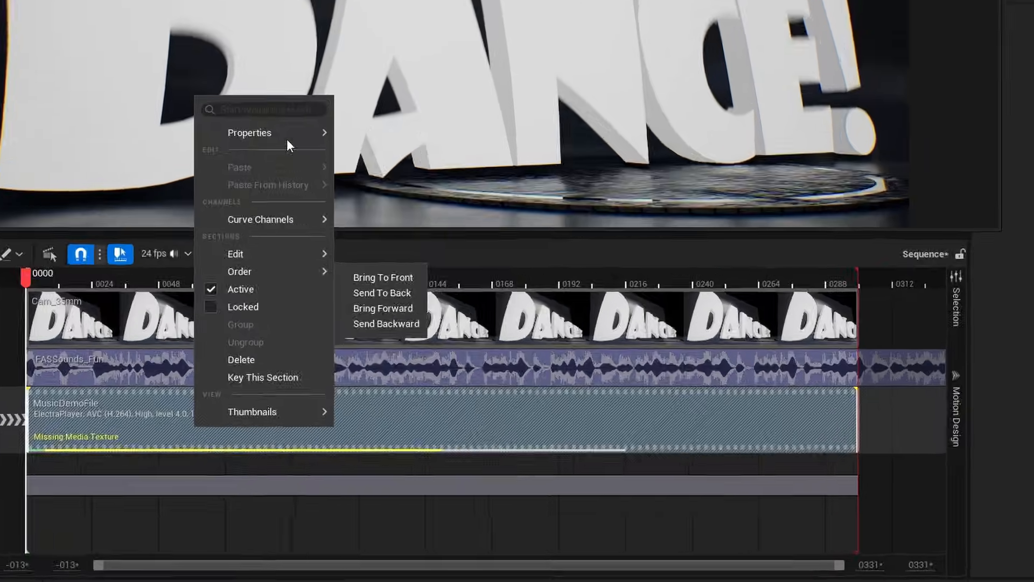
pyautogui.moveTo(389, 324)
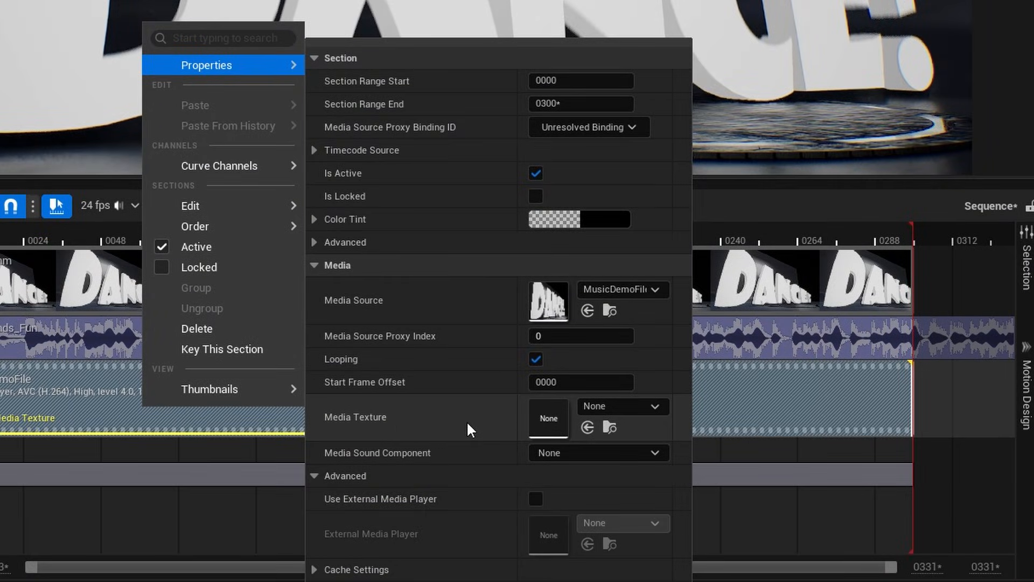
pyautogui.click(605, 406)
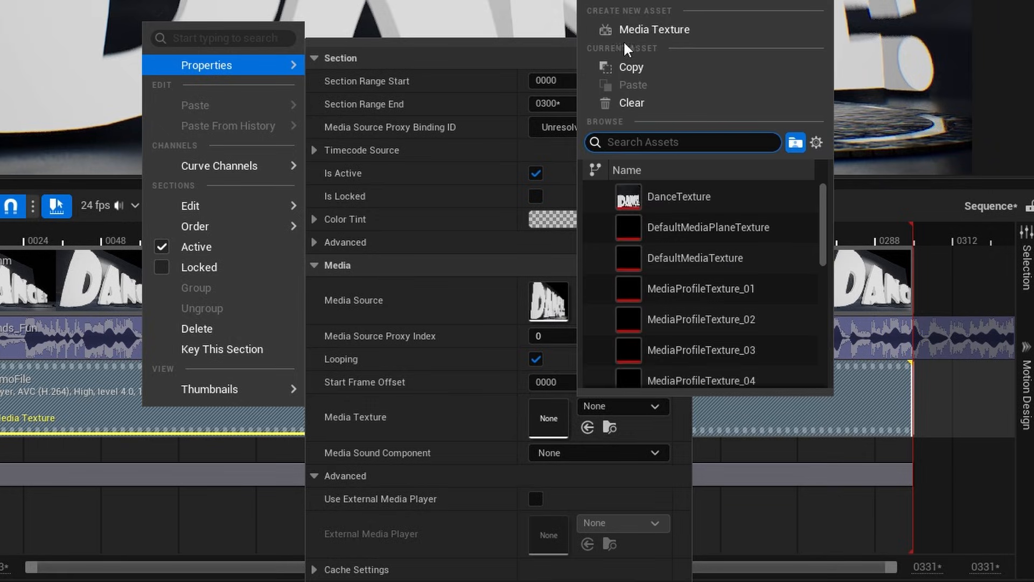
pyautogui.click(635, 30)
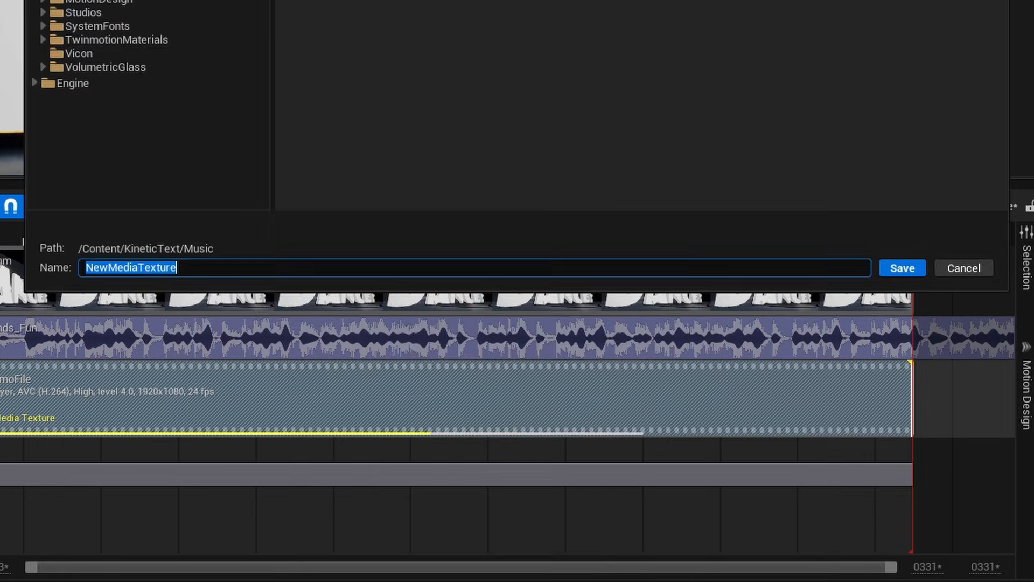
pyautogui.write('MusicDemo')
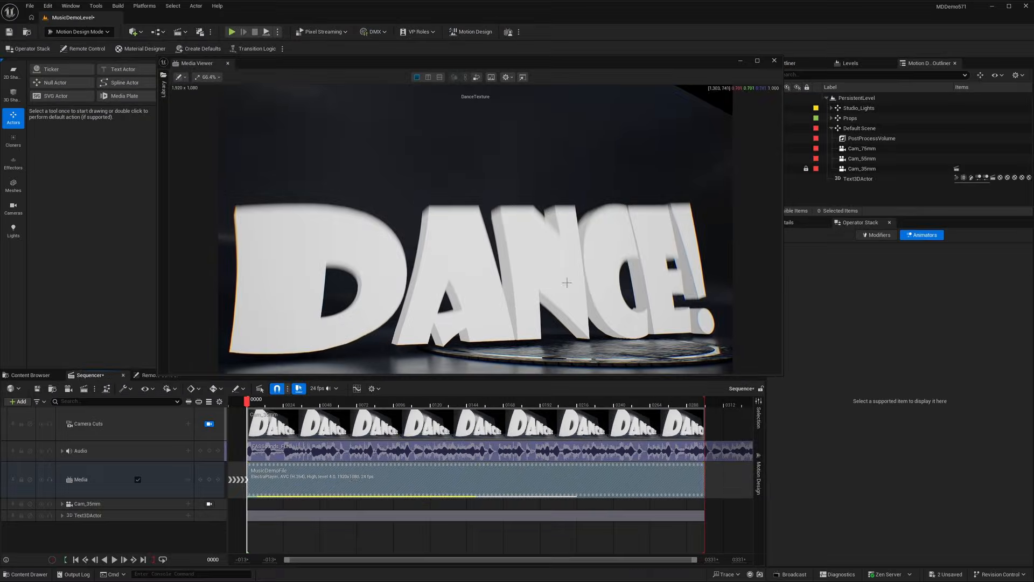
# Check the media texture assignment in the MusicDemoFile clip's properties.
pyautogui.rightClick(355, 483)
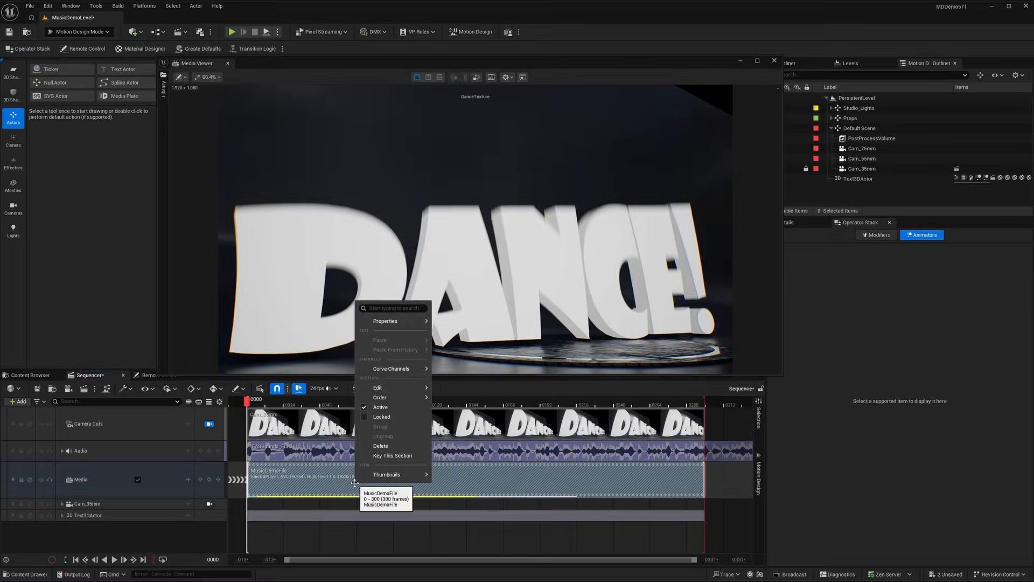
pyautogui.moveTo(387, 322)
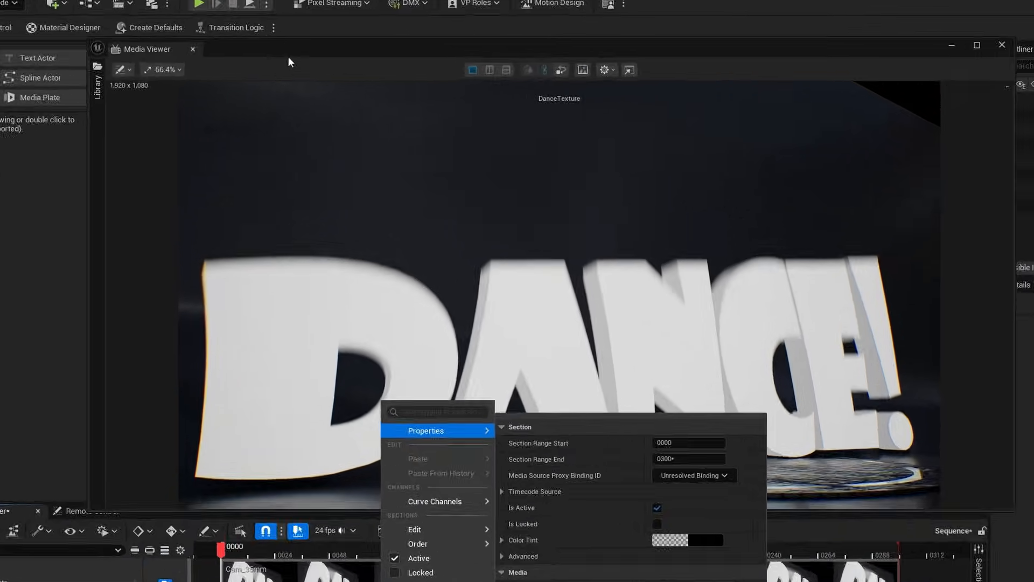
pyautogui.click(292, 60)
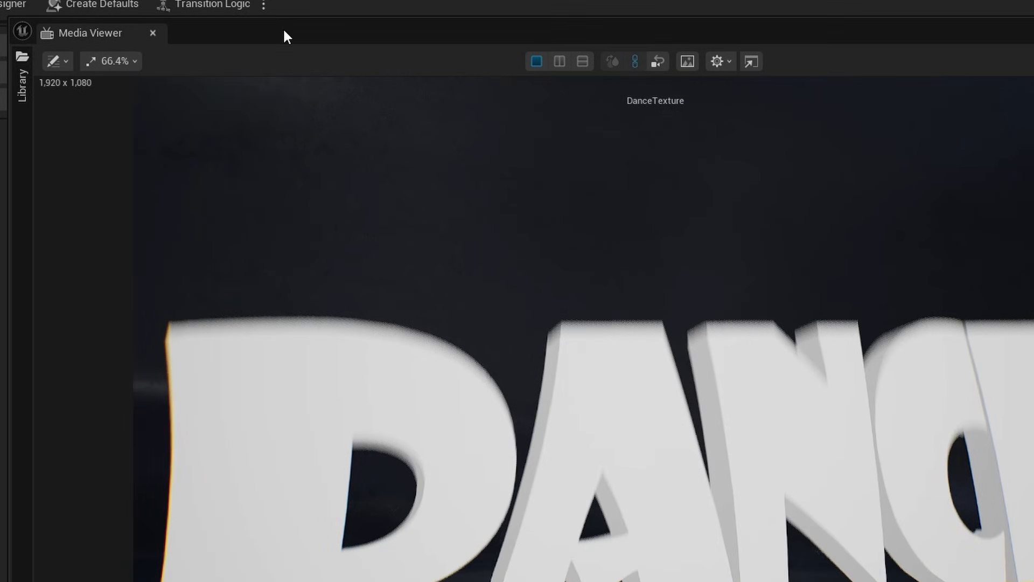
# Refresh the Media Viewer's media textures and show MusicDemoTexture as image A.
pyautogui.click(165, 91)
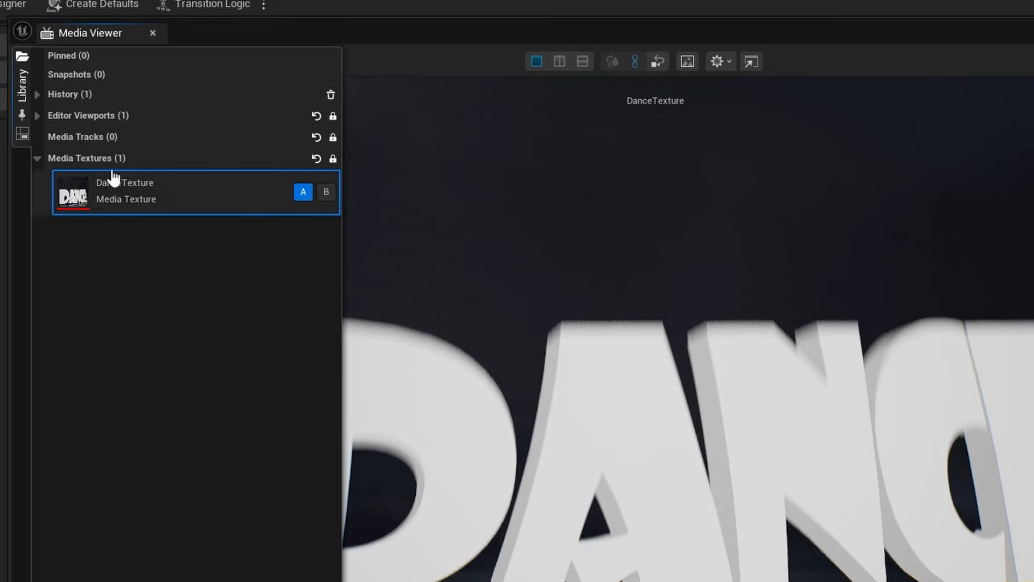
pyautogui.click(316, 158)
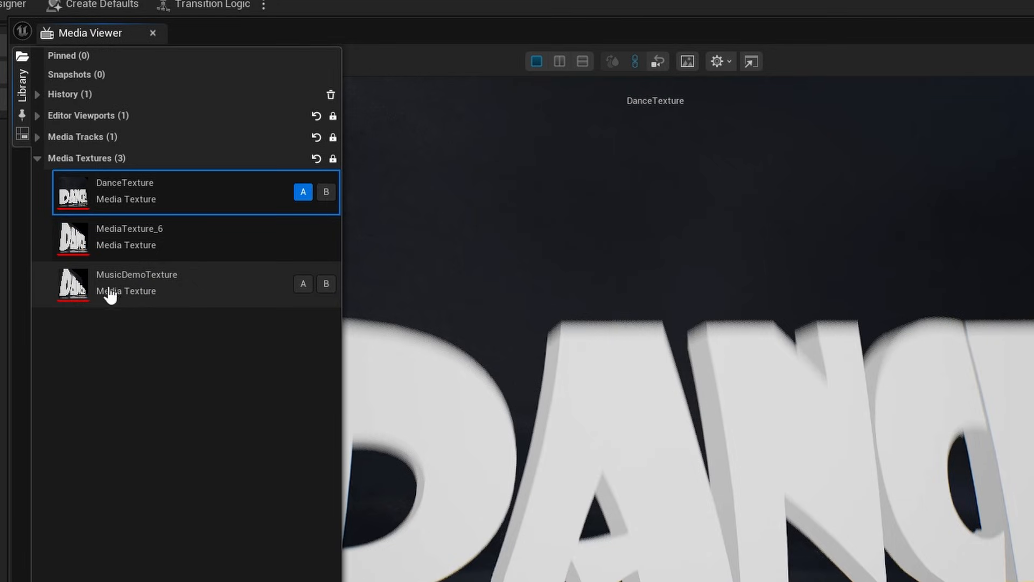
pyautogui.click(303, 284)
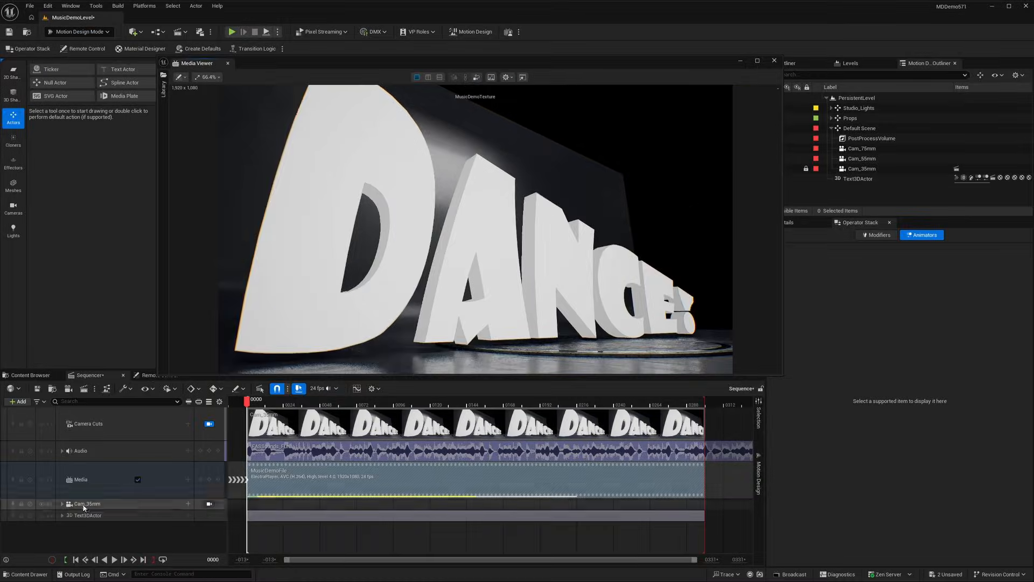
# Deactivate the Text3DActor track and play the sequence to preview the rendered clip.
pyautogui.click(30, 515)
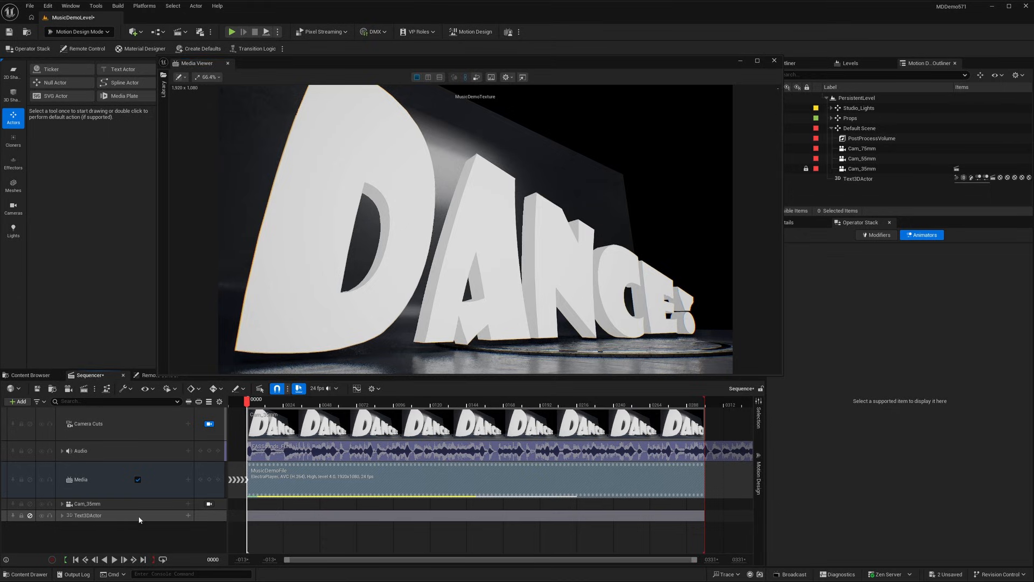
pyautogui.click(114, 559)
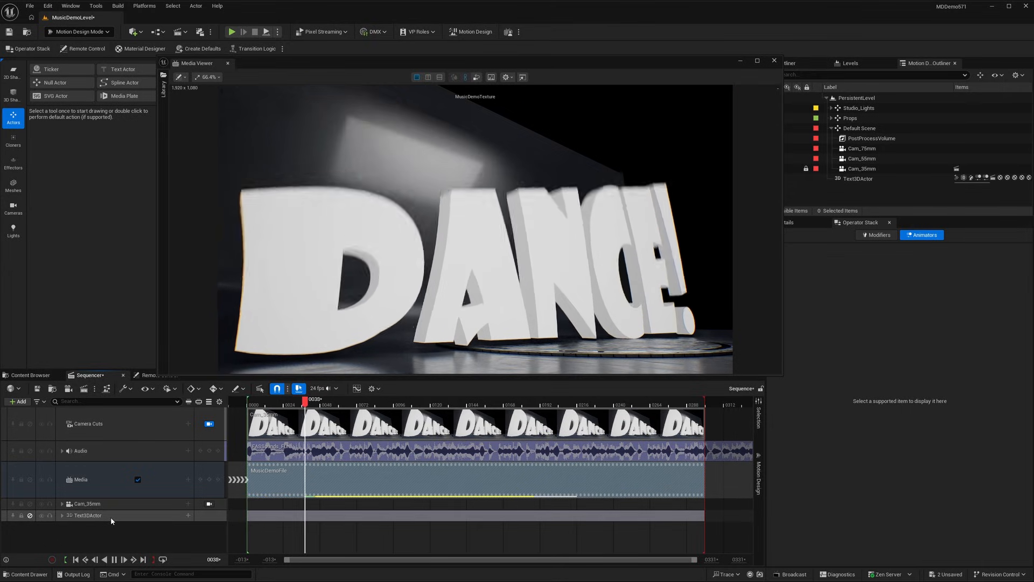